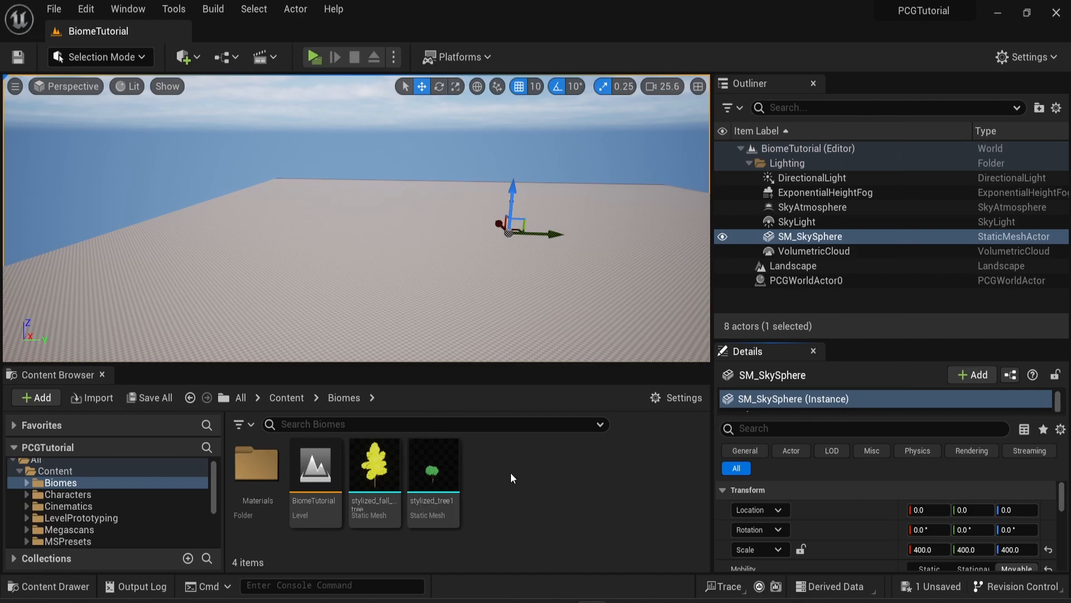
- Create a PCG Graph asset named PCG_Graph_Forest in the Biomes folder
right_click(511, 473)
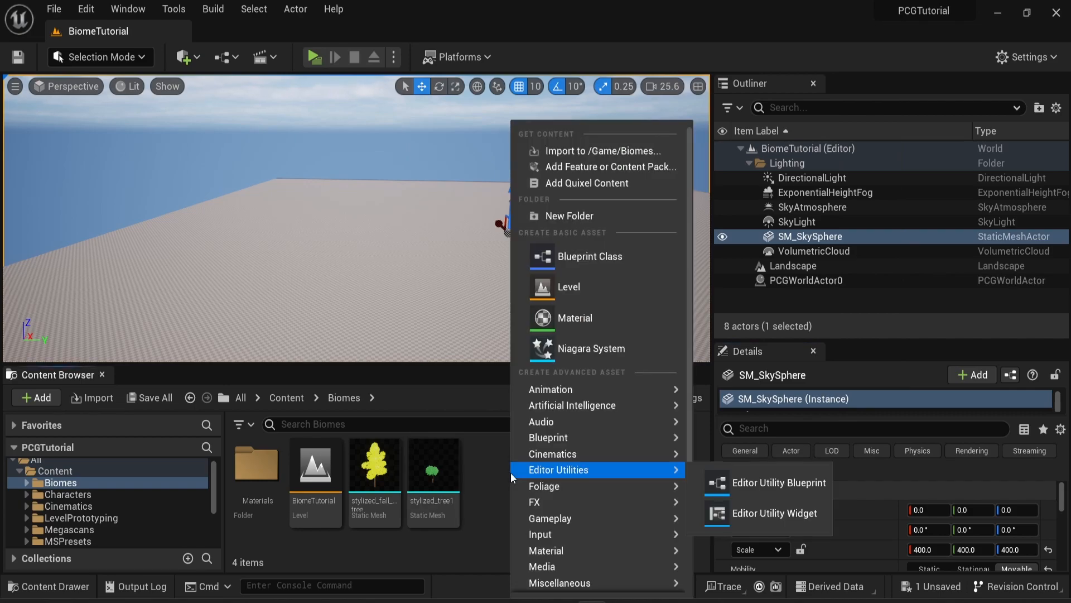
scroll(591, 558, "down", 2)
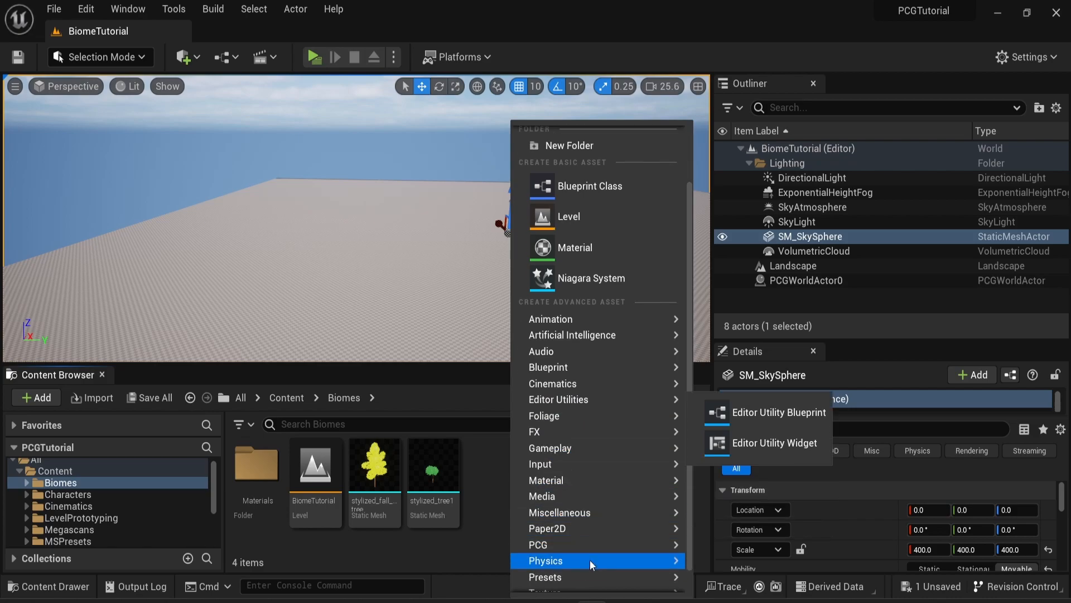
scroll(588, 554, "down", 1)
mouse_move(578, 524)
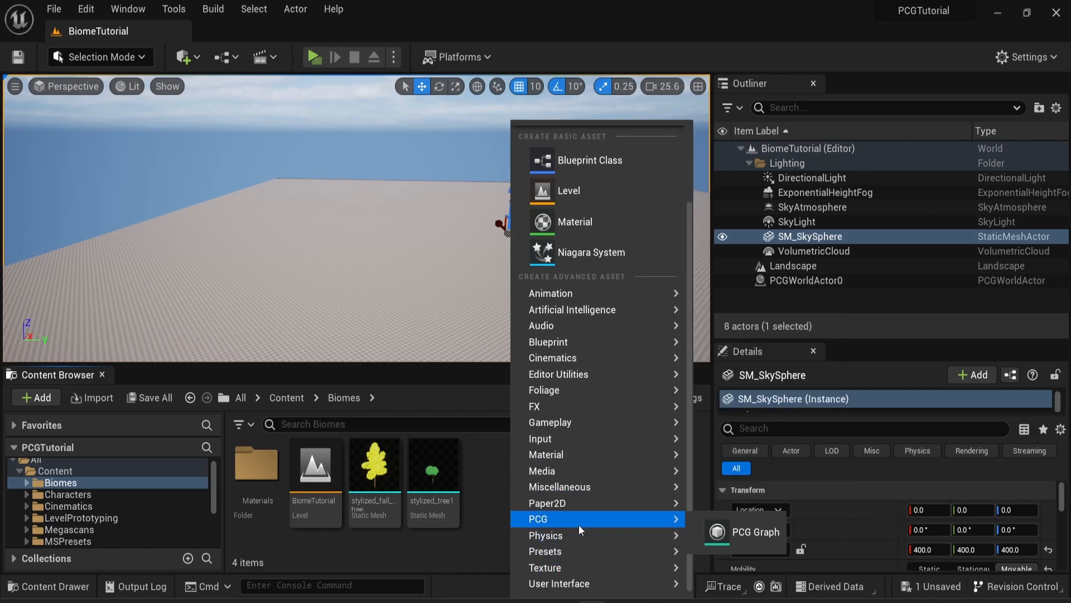
left_click(735, 531)
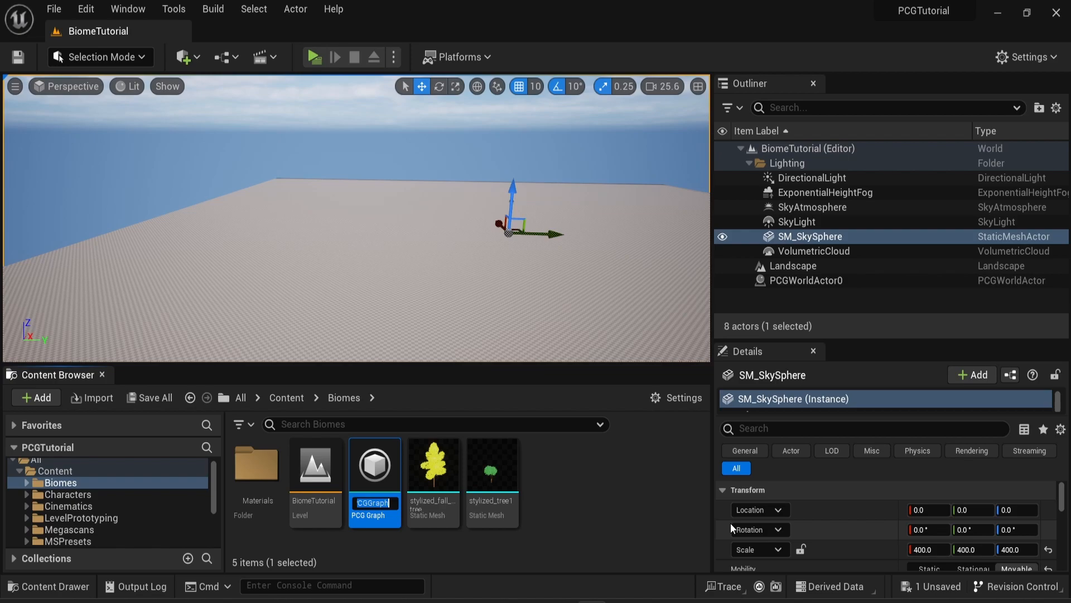
type("P")
type("CG_Graph")
type("_")
type("Forest")
key("Return")
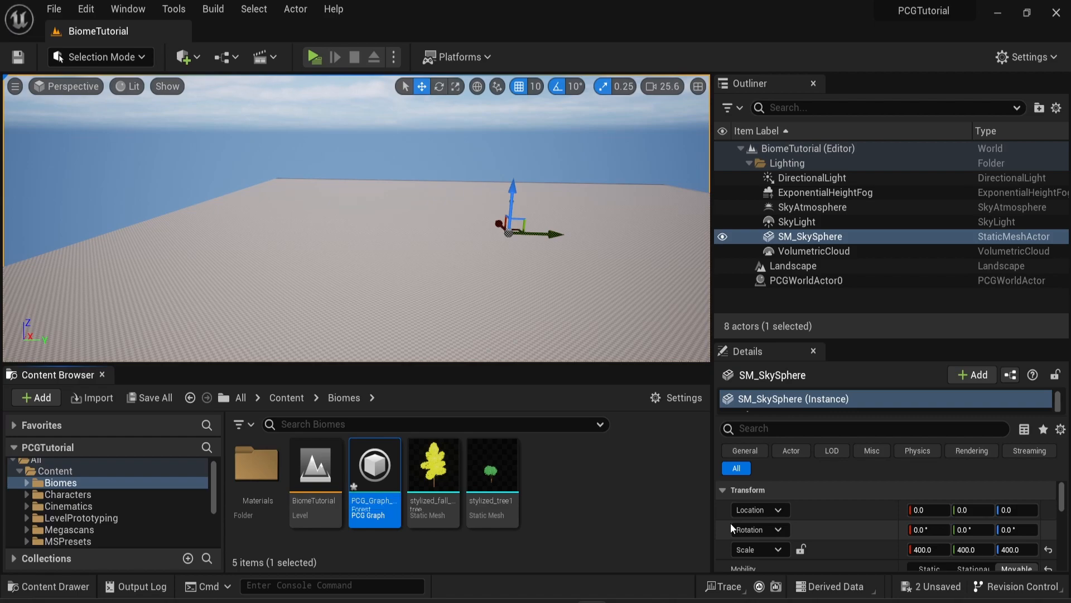
- Open PCG_Graph_Forest for editing and spread its Input and Output nodes further apart
double_click(373, 474)
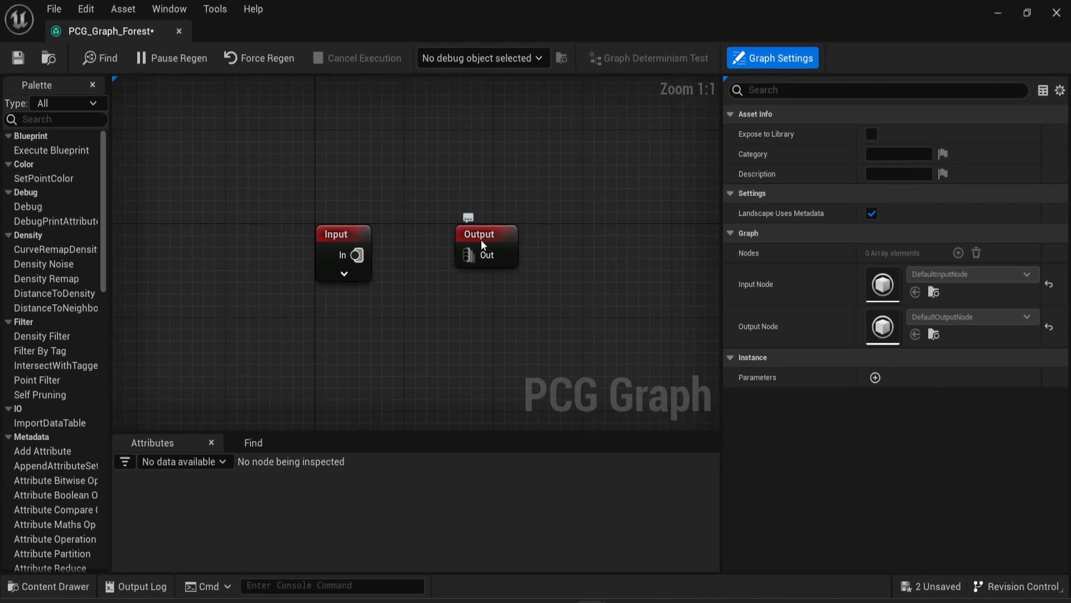
left_click_drag(481, 244, 576, 242)
left_click_drag(344, 236, 277, 236)
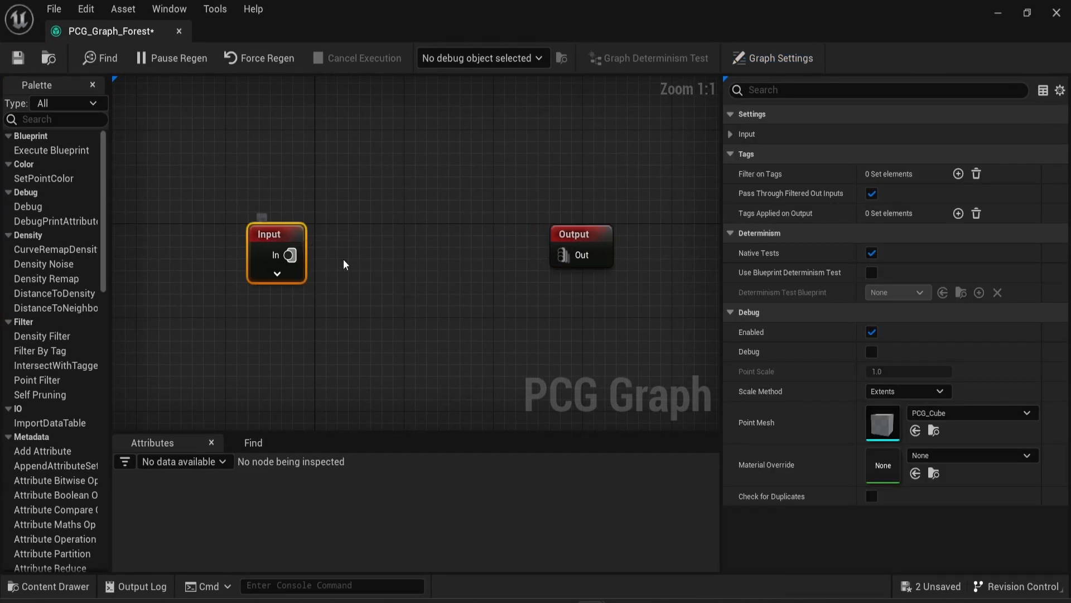
- Add a Surface Sampler node and connect the expanded Input node's Landscape output to its Surface input
right_click(347, 273)
type("surf")
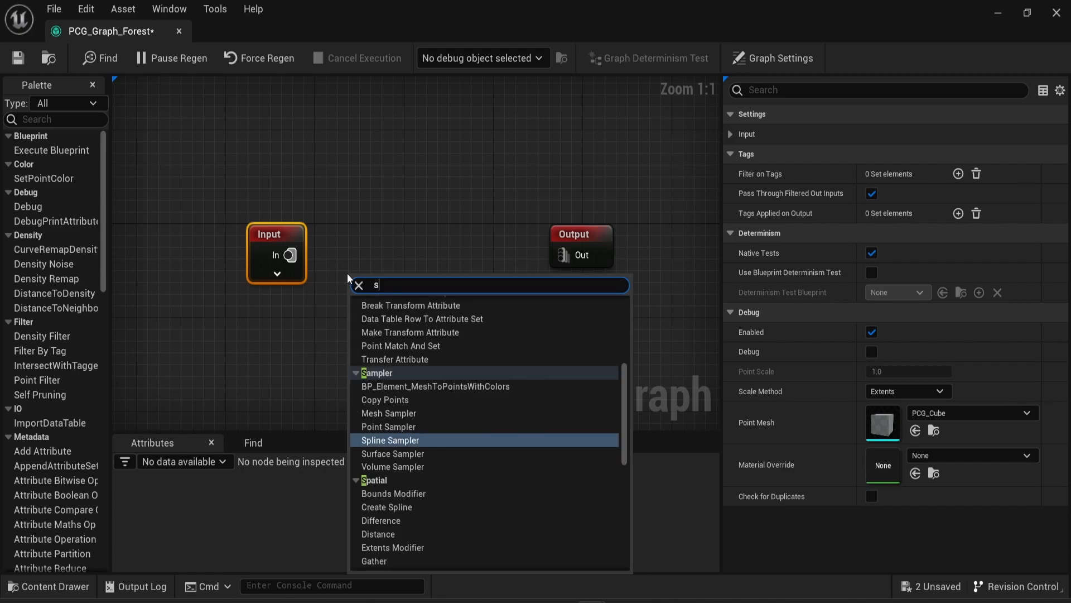
key("Return")
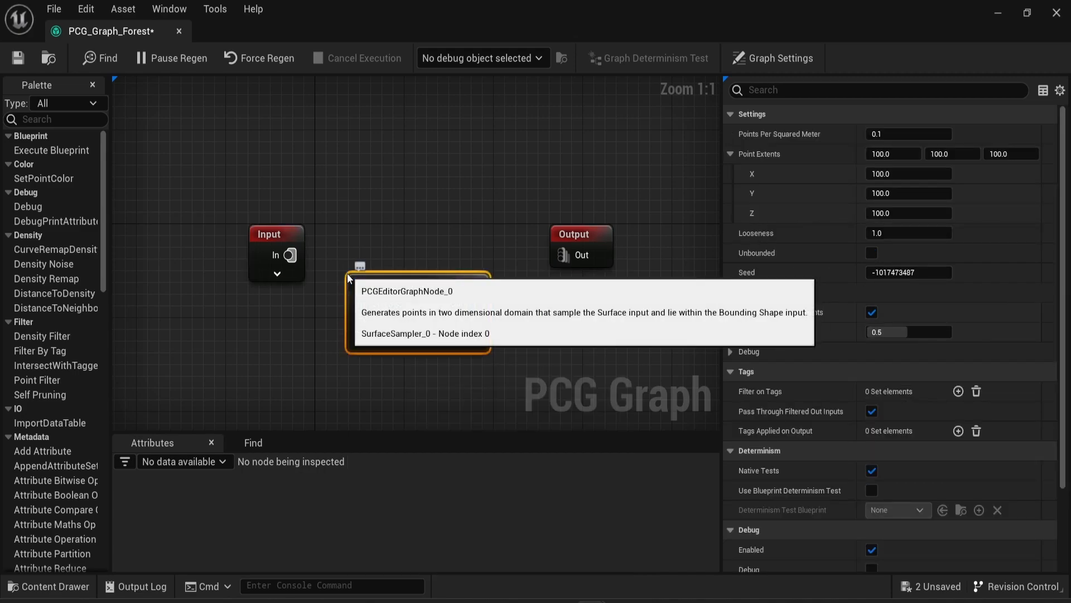
left_click(277, 273)
left_click_drag(283, 238, 238, 226)
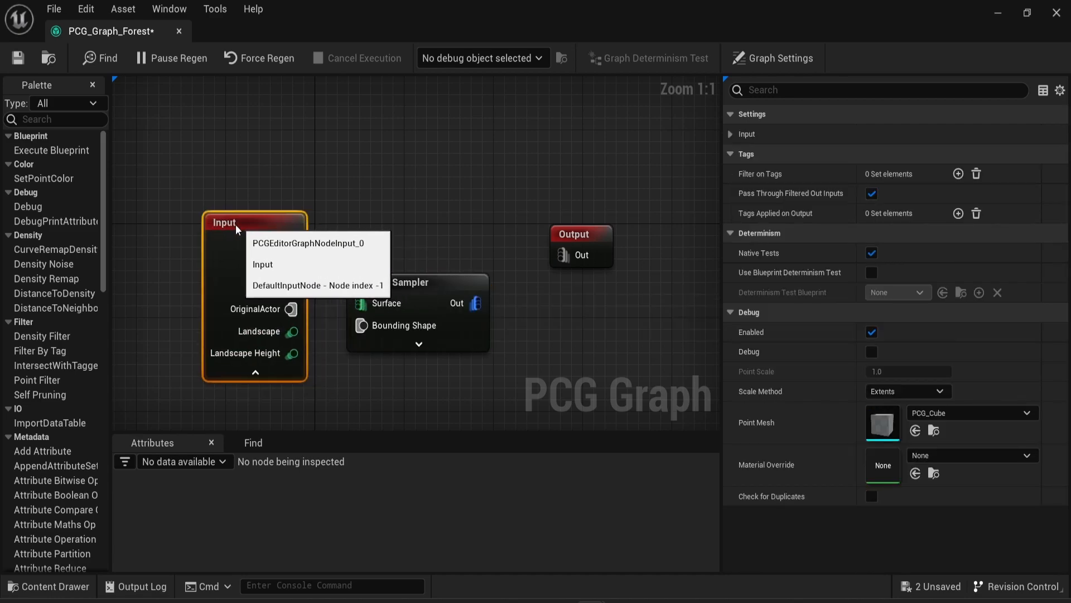
left_click_drag(293, 335, 362, 303)
- Add a Transform Points node fed by the Surface Sampler's output
left_click_drag(476, 303, 556, 305)
type("trans")
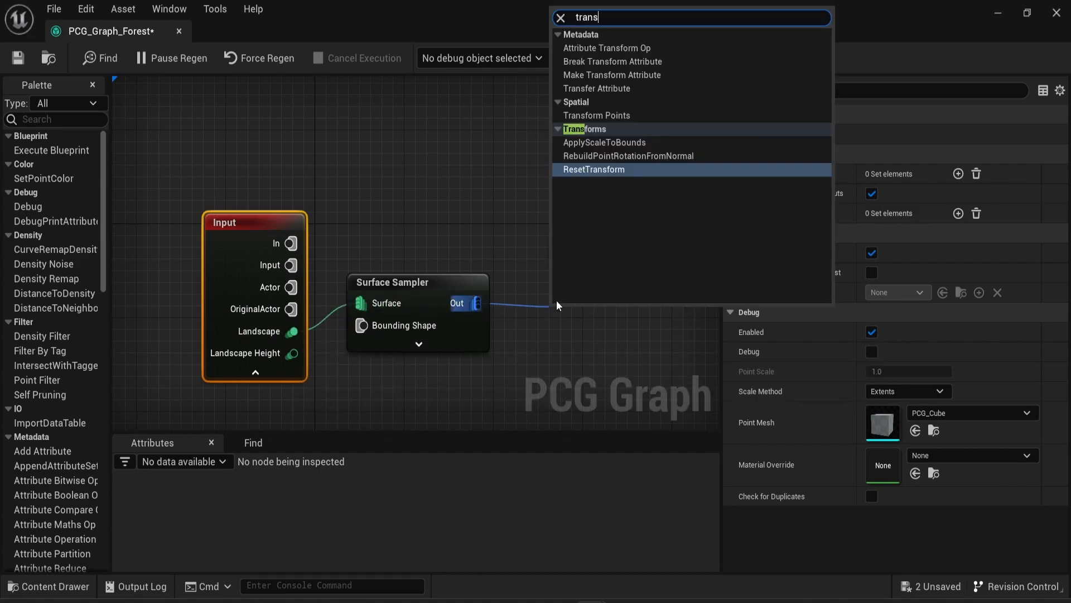
left_click(614, 115)
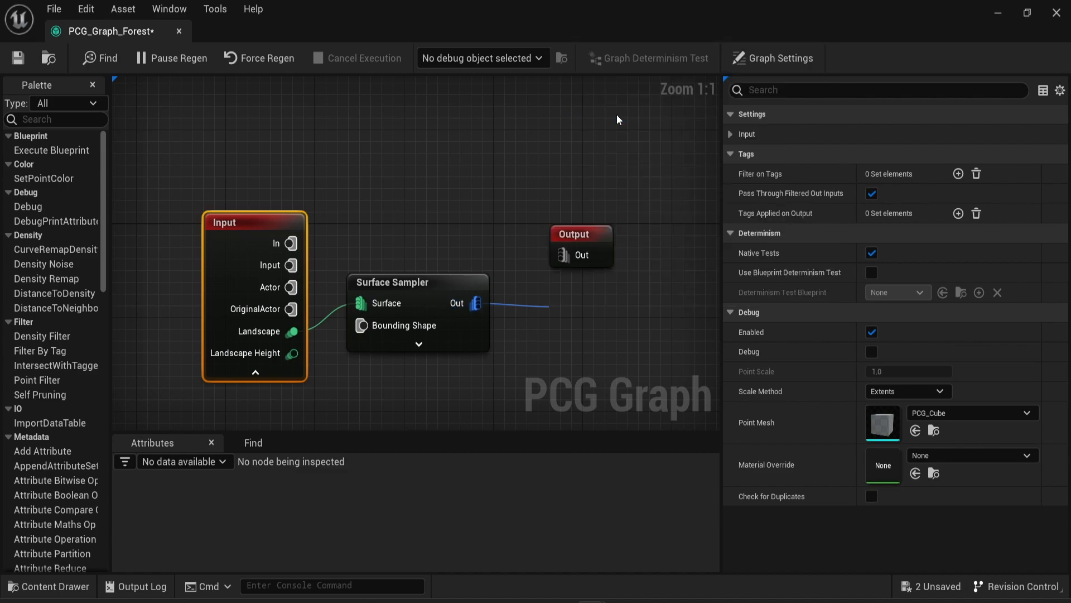
- Add a Static Mesh Spawner node fed by the Transform Points output
right_click_drag(603, 332, 433, 278)
left_click_drag(476, 283, 577, 266)
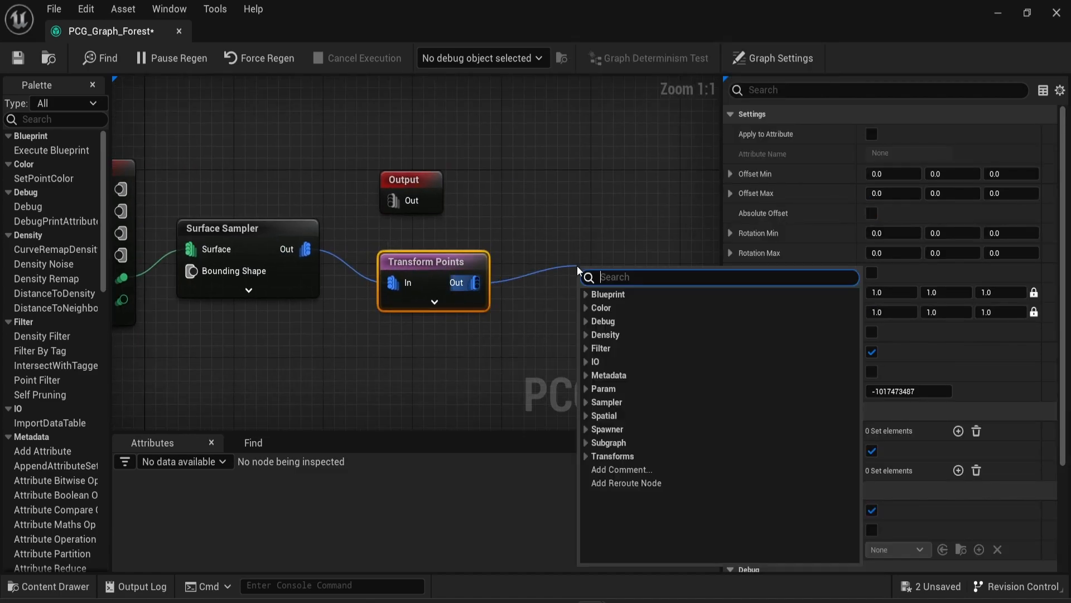
type("sa")
key("BackSpace")
type("tat")
key("Return")
- Add a mesh entry to the Static Mesh Spawner and set its static mesh to stylized_tree1
scroll(285, 147, "down", 1)
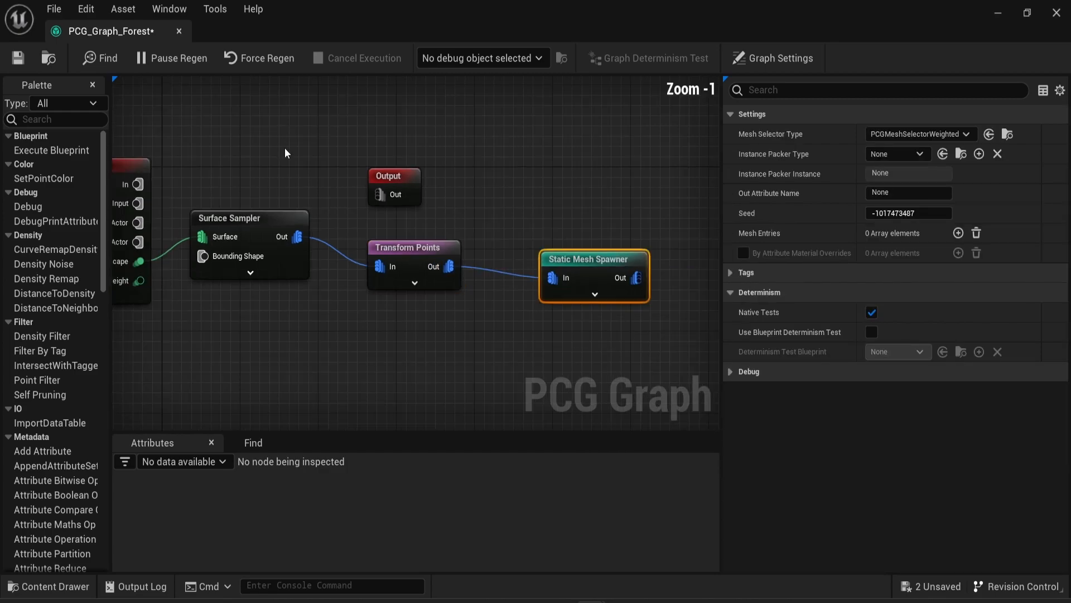
right_click_drag(548, 209, 468, 193)
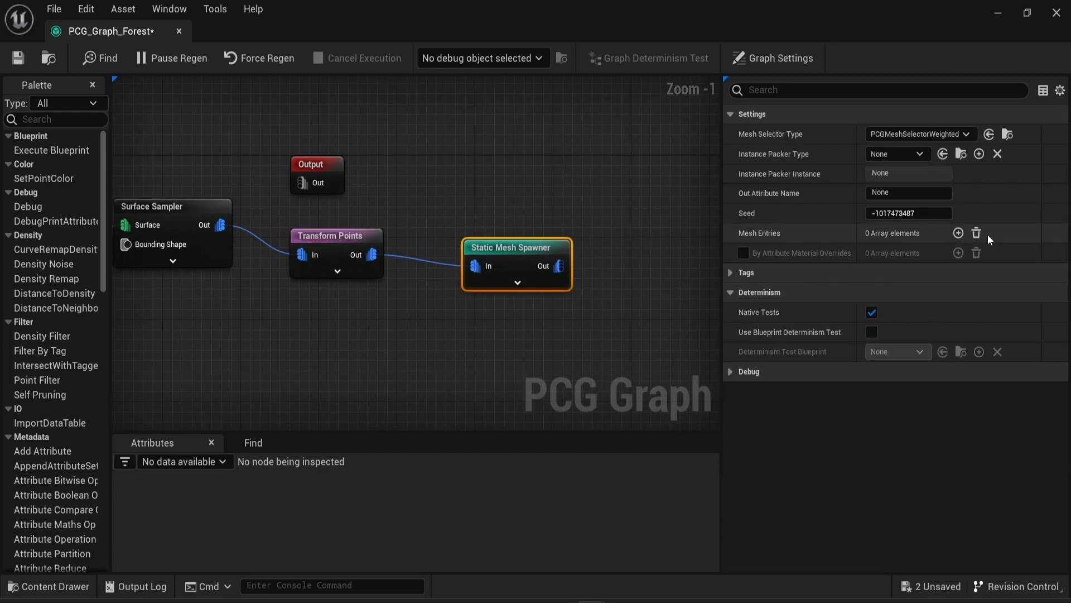
left_click(962, 233)
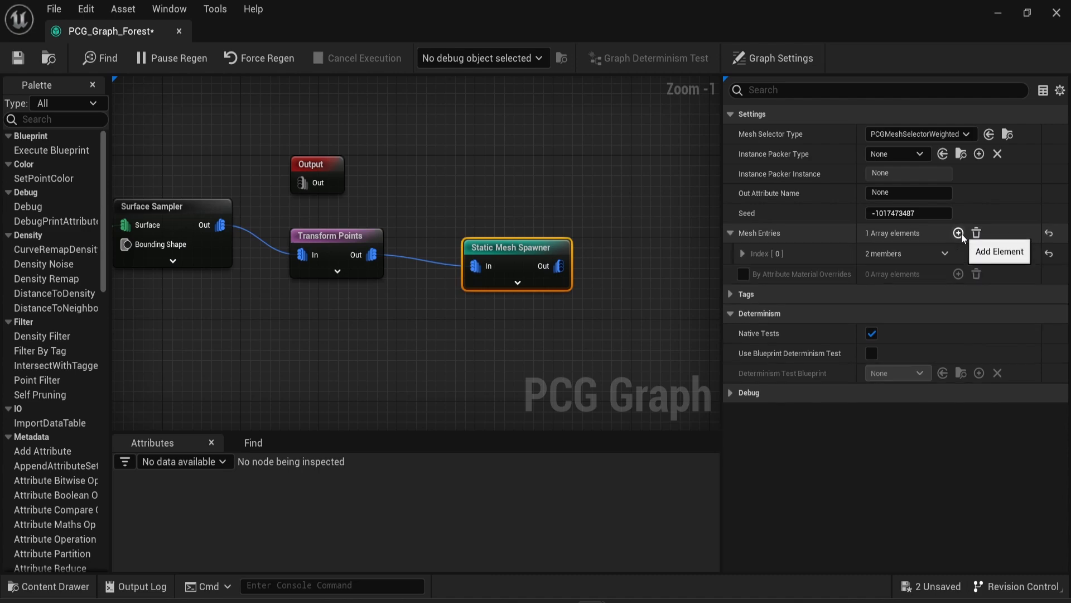
left_click(744, 254)
left_click(754, 272)
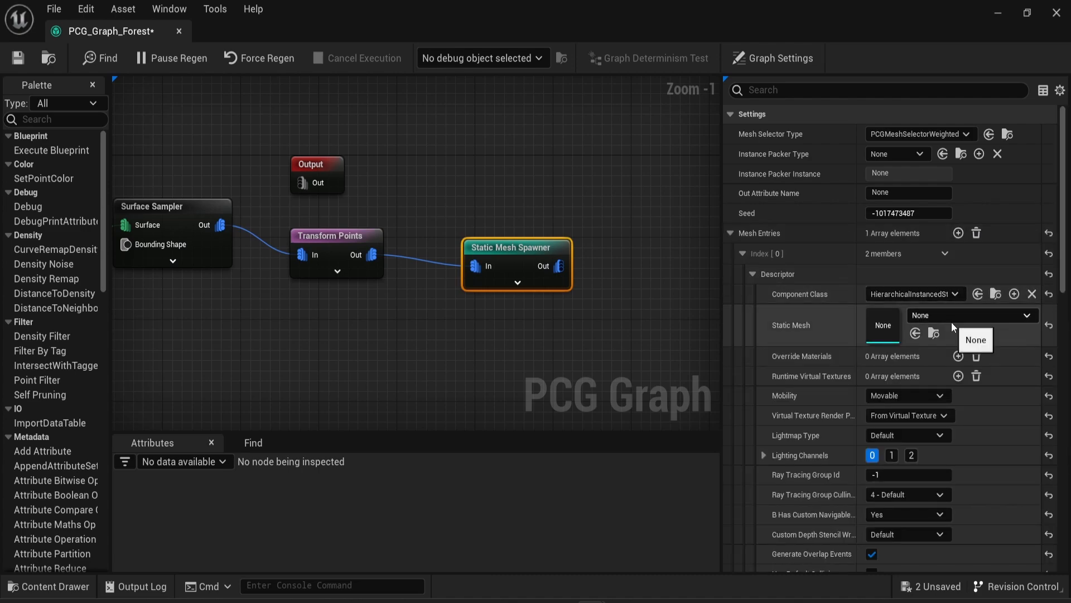
left_click(949, 320)
type("tree")
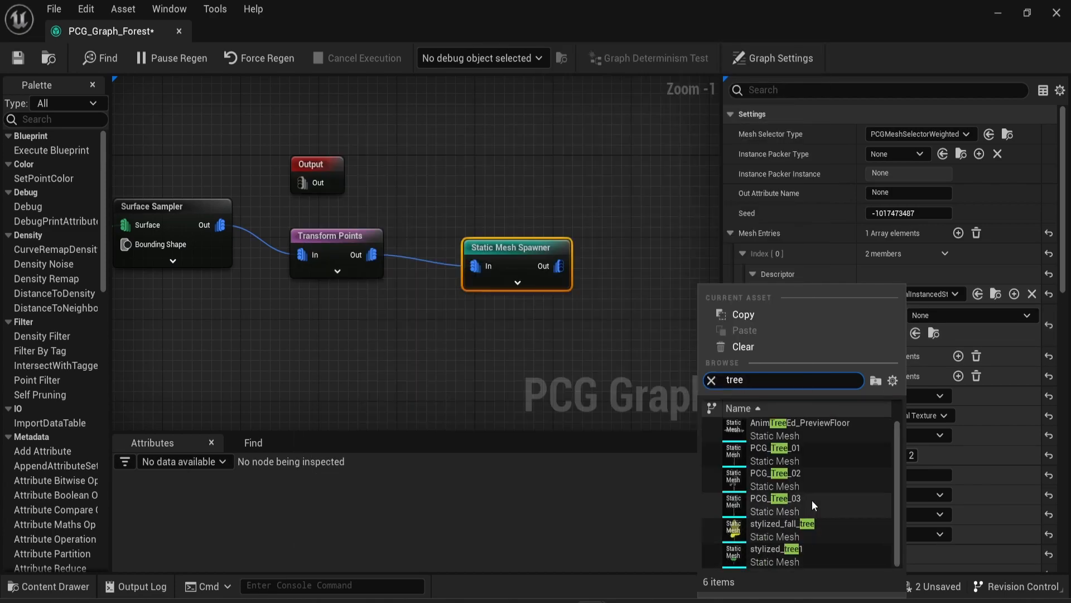
left_click(806, 562)
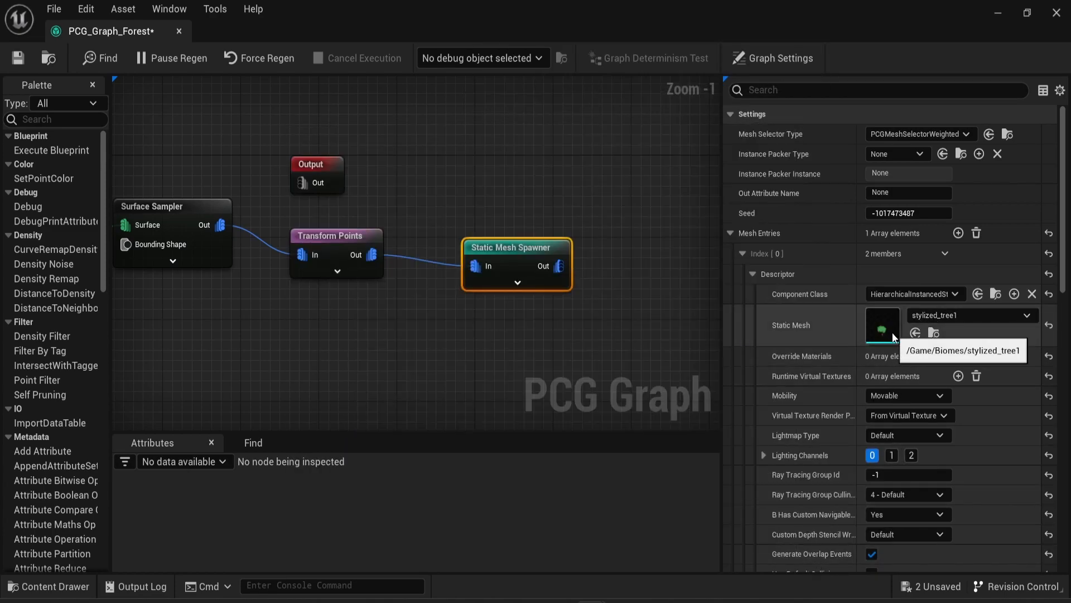
- Save the forest graph and minimize its editor window to return to the level
key("ctrl+s")
right_click_drag(393, 182, 565, 142)
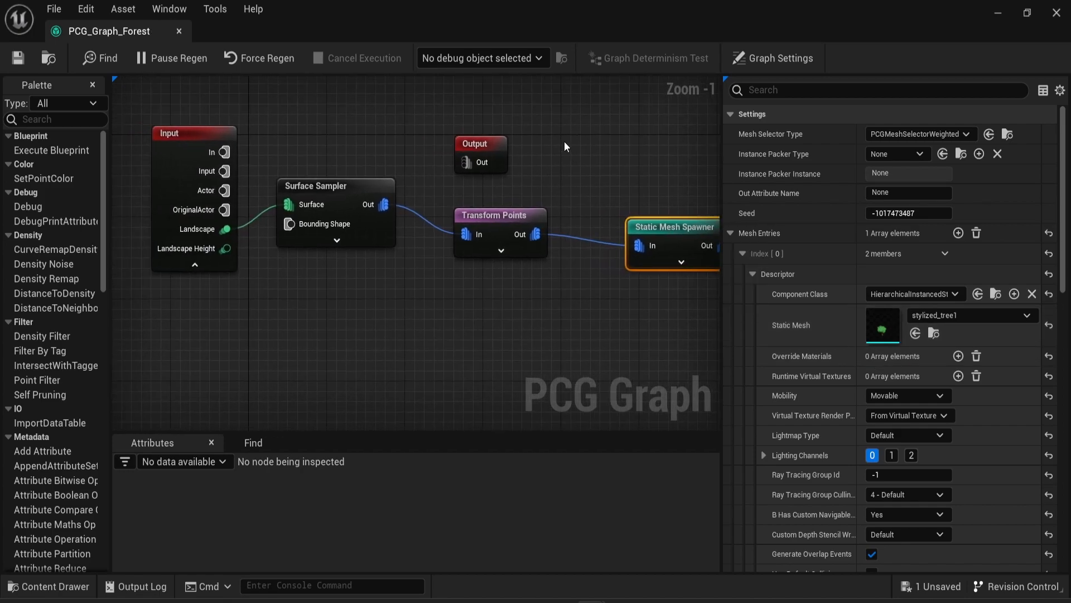
left_click(1005, 12)
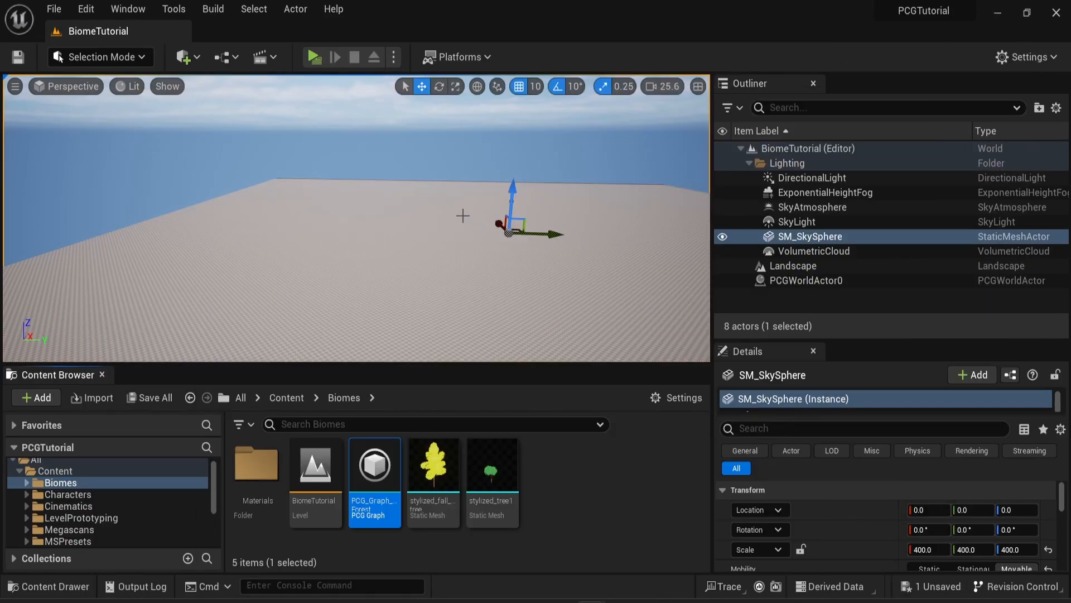
- Place a PCGVolume in the level and move it along the X axis to about -5030
left_click(183, 58)
mouse_move(294, 235)
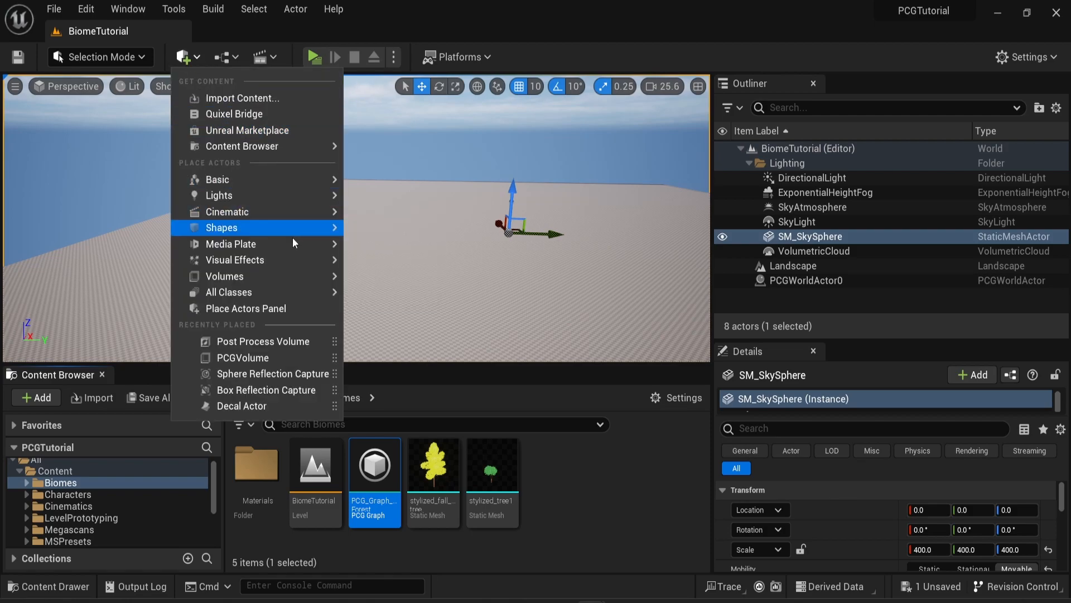
mouse_move(282, 276)
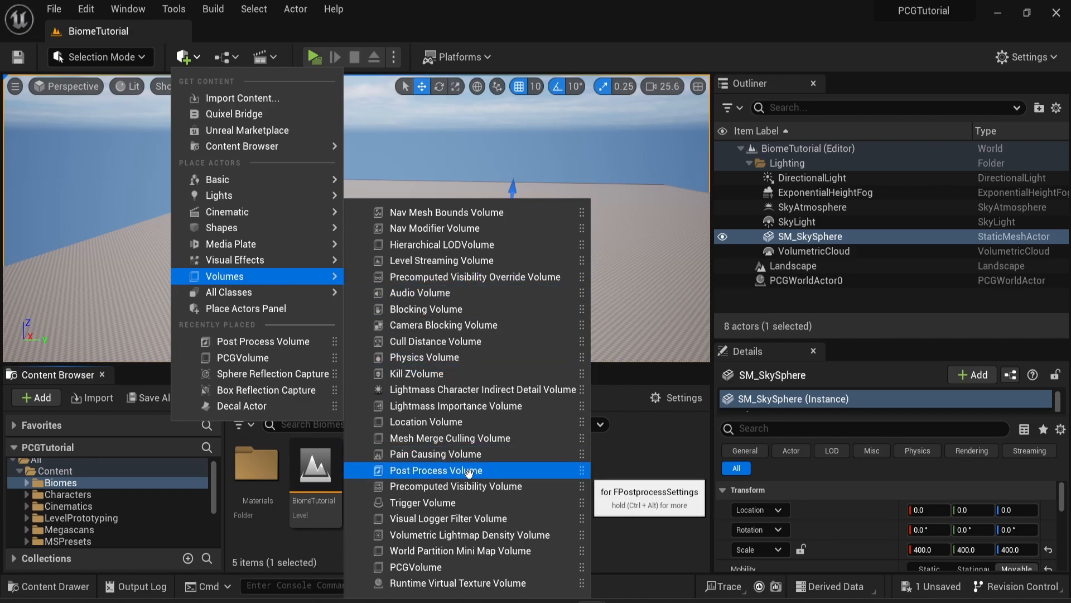
left_click(441, 567)
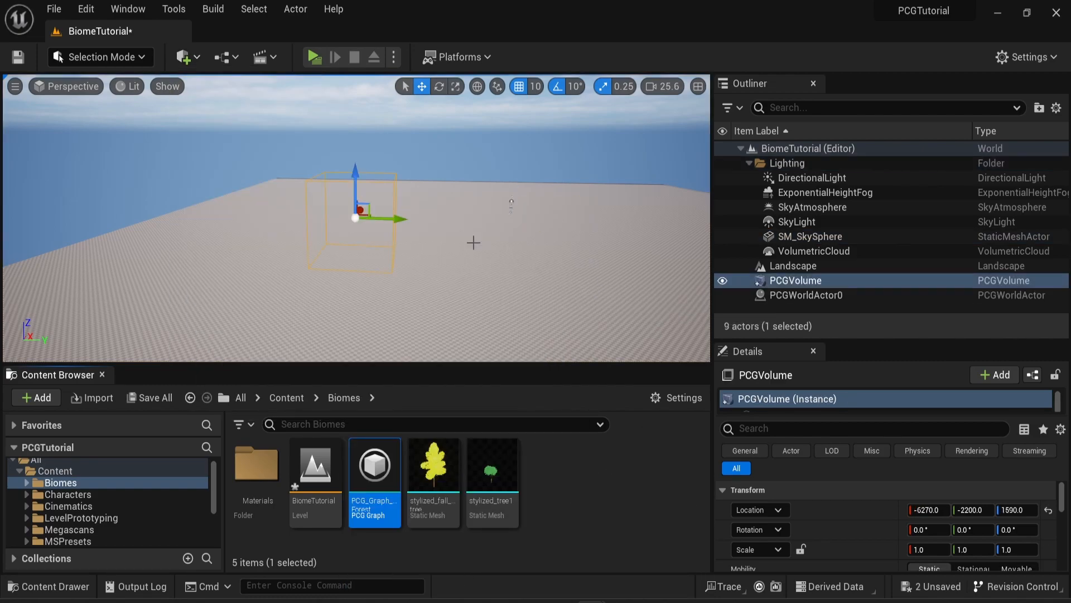
right_click_drag(337, 230, 391, 220)
left_click_drag(192, 220, 364, 146)
right_click_drag(363, 146, 290, 167)
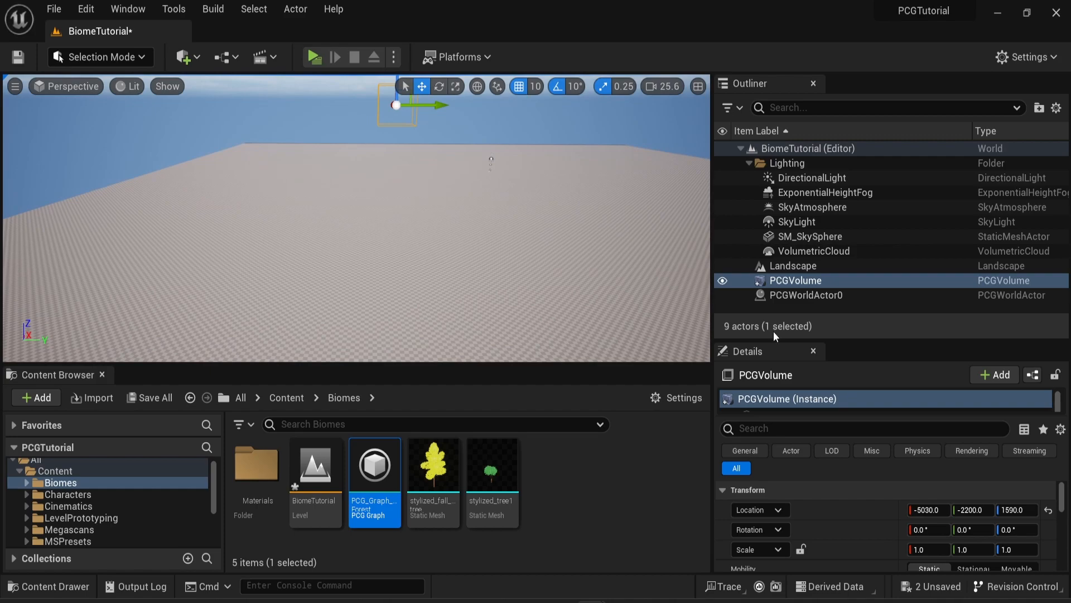
- Set the PCG volume's scale to 10 on X, Y and Z
left_click(932, 551)
type("10")
key("Tab")
type("10")
key("Tab")
type("10")
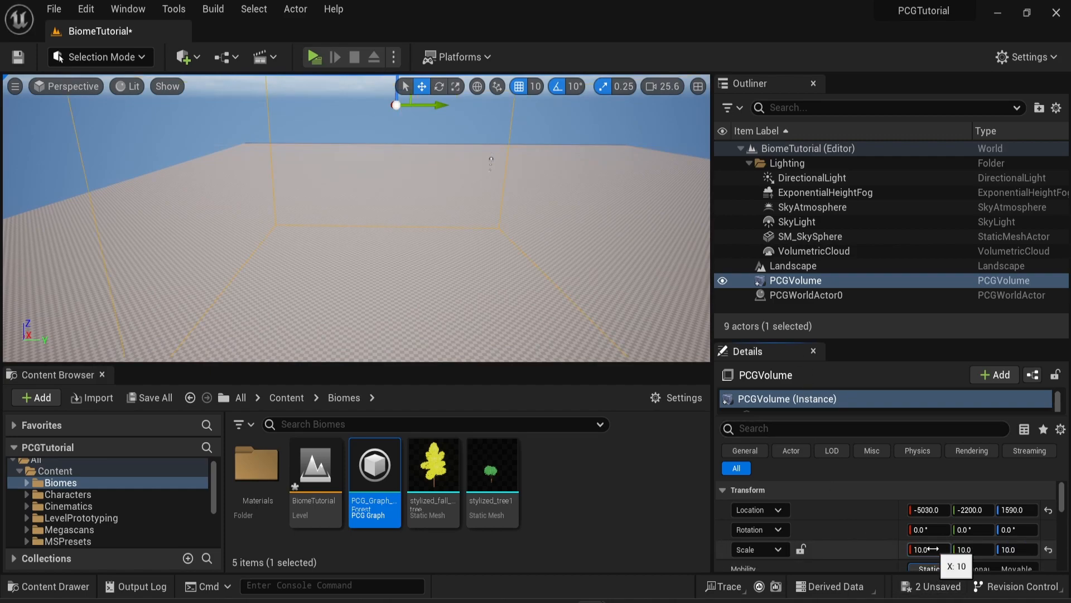
key("Return")
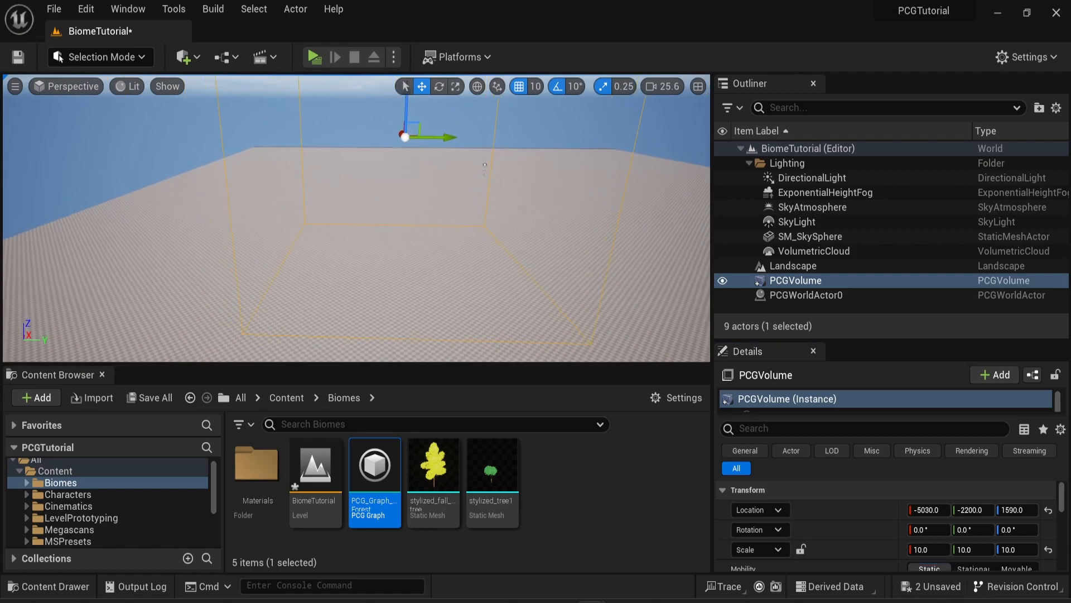
- Lower the PCG volume along the Z axis to about 860 so that it encloses the landscape surface
key("f")
left_click_drag(389, 180, 386, 270)
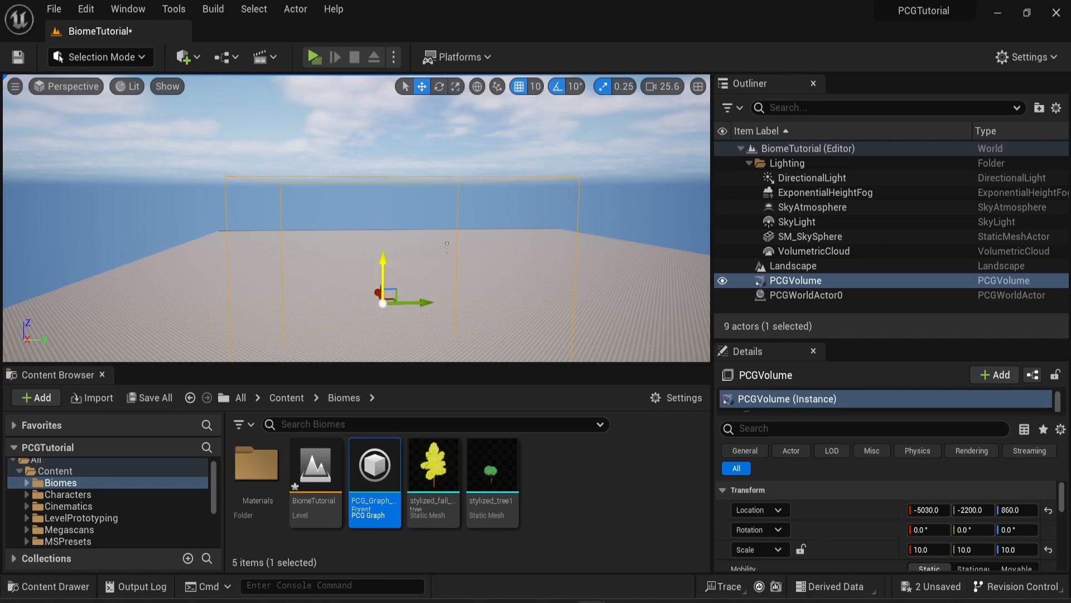
right_click_drag(385, 270, 379, 313)
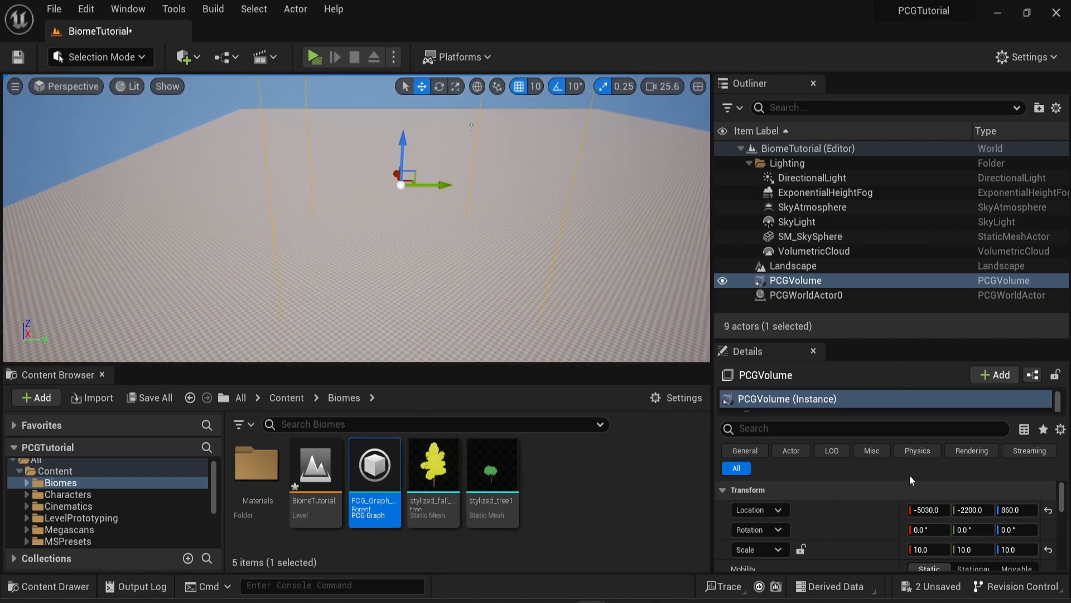
- Assign PCG_Graph_Forest as the PCG volume's graph and generate the trees
scroll(847, 518, "down", 1)
scroll(846, 514, "down", 3)
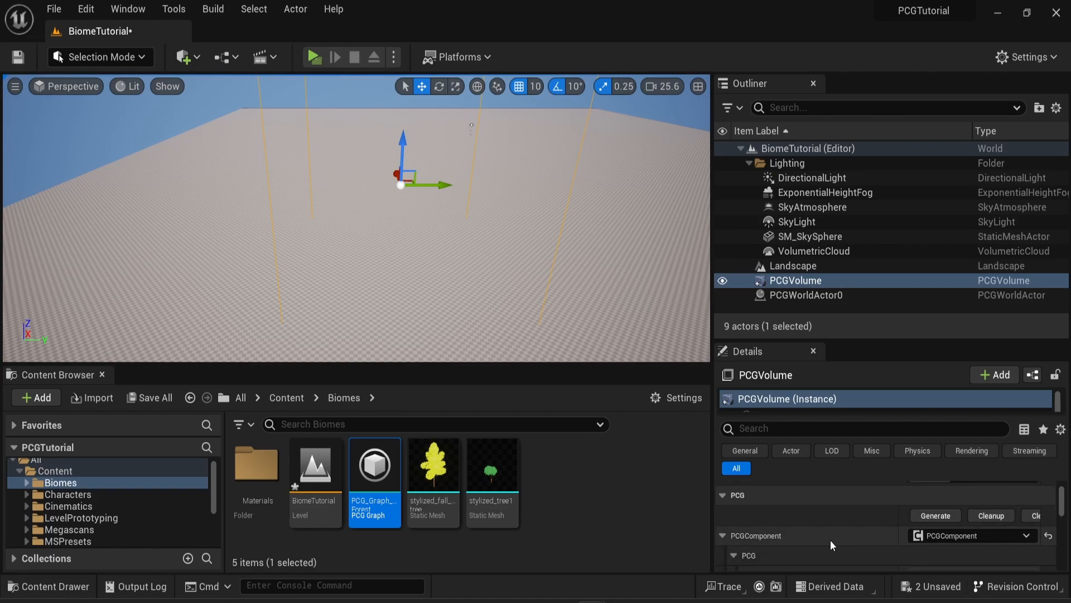
scroll(831, 541, "down", 1)
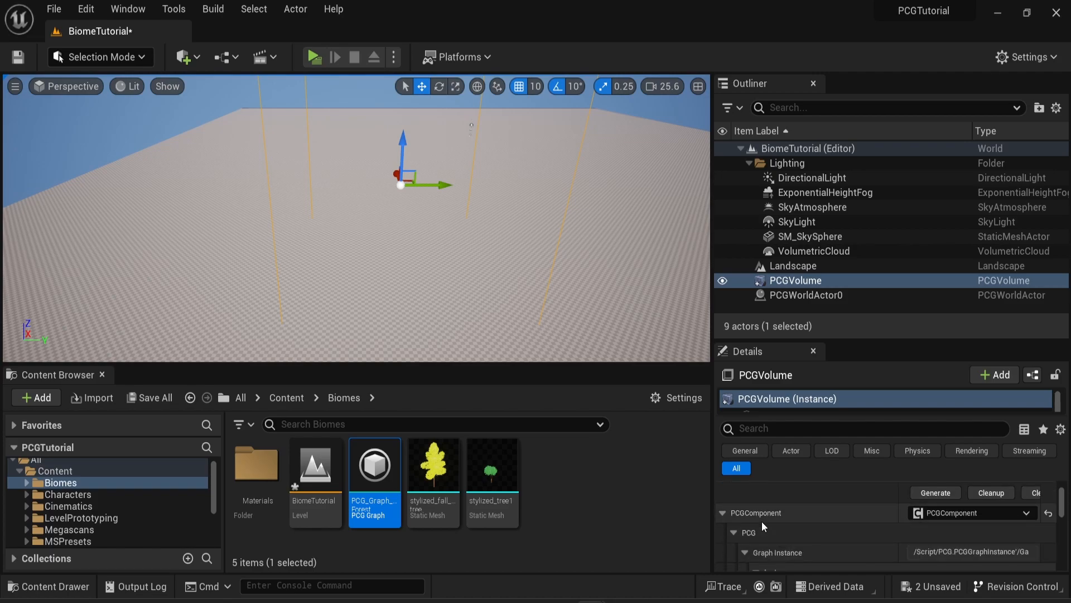
scroll(758, 533, "down", 2)
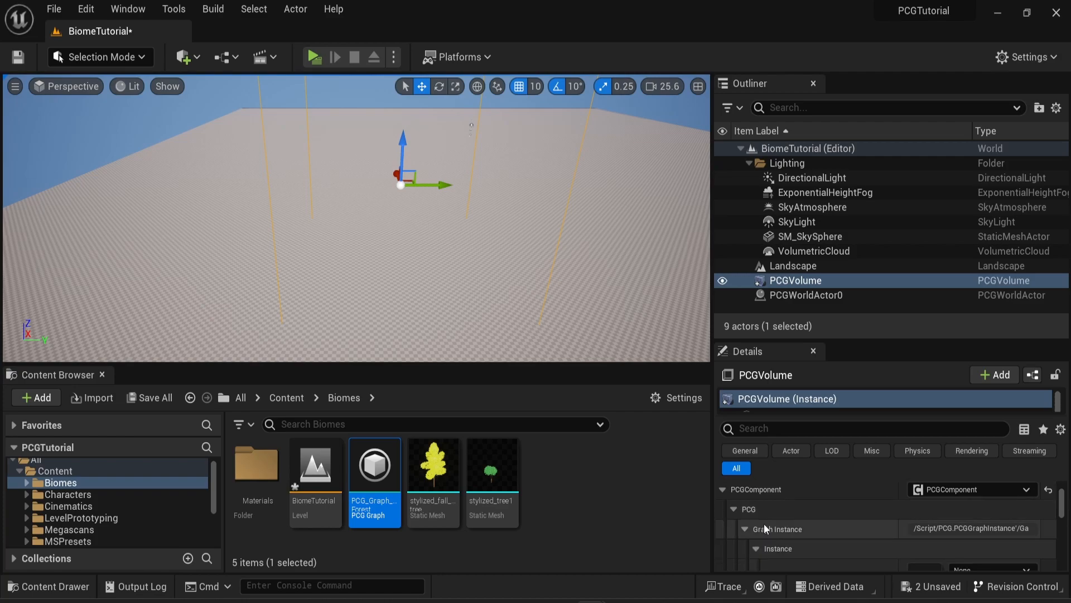
scroll(765, 524, "down", 1)
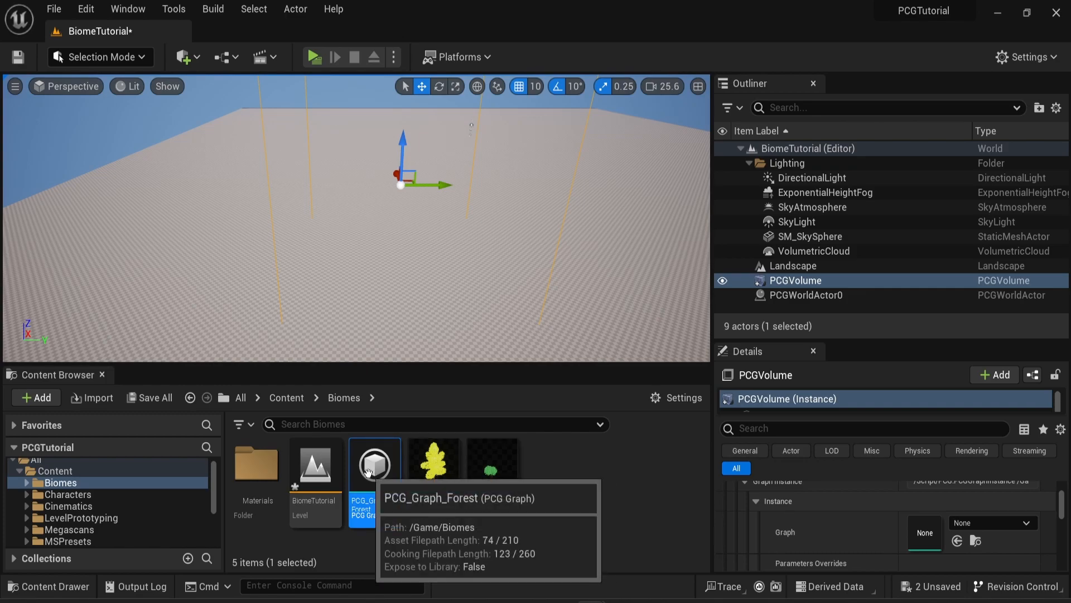
left_click_drag(367, 468, 926, 530)
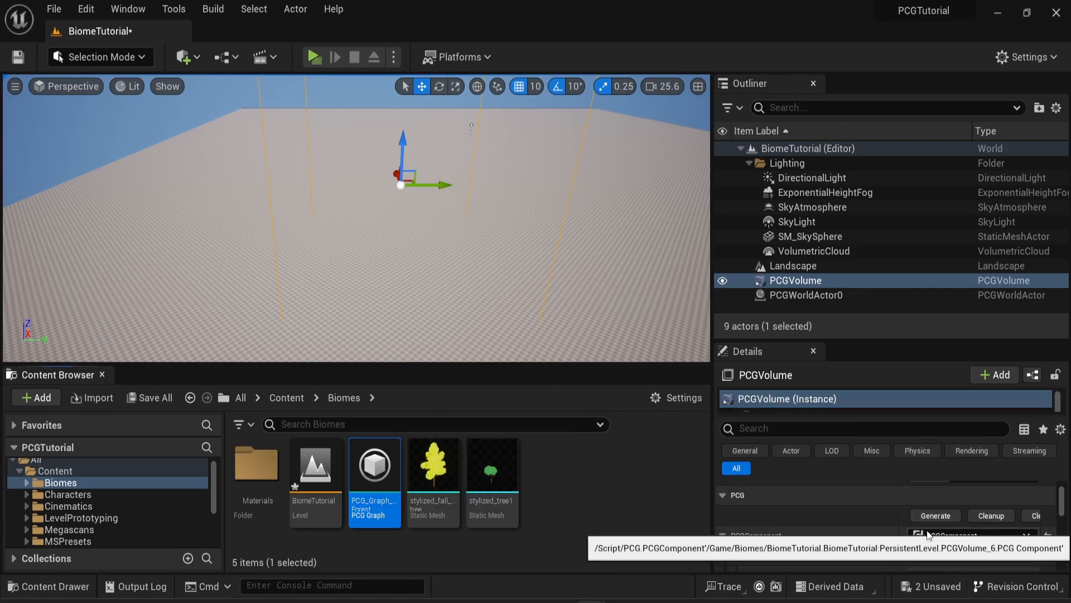
left_click(936, 516)
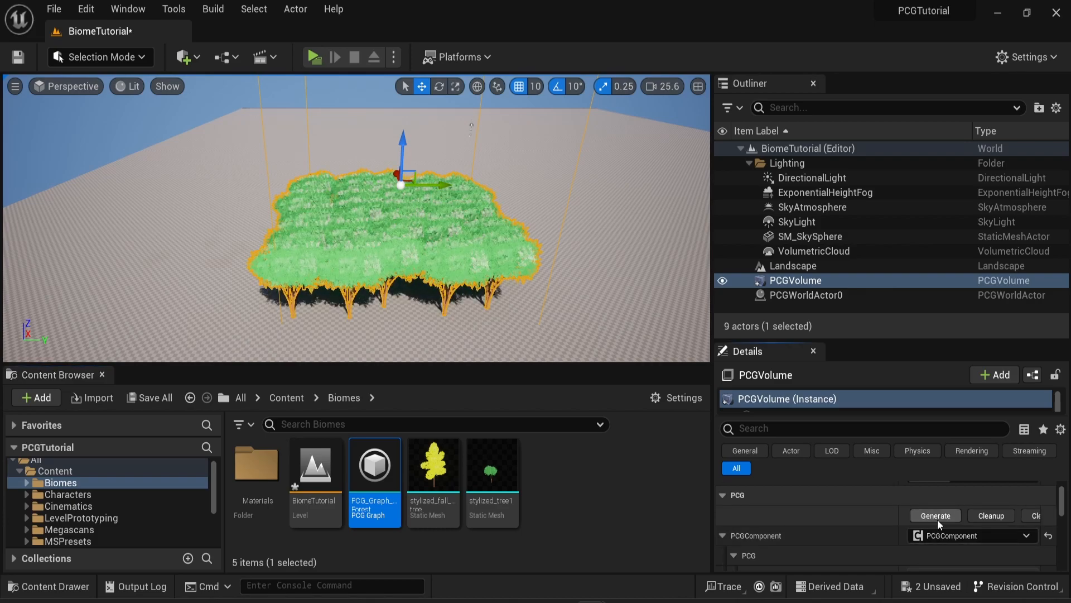
- In PCG_Graph_Forest, set the Surface Sampler's Points Per Squared Meter to 0.03 and return to the level
middle_click_drag(406, 254, 390, 279)
right_click_drag(417, 225, 417, 204)
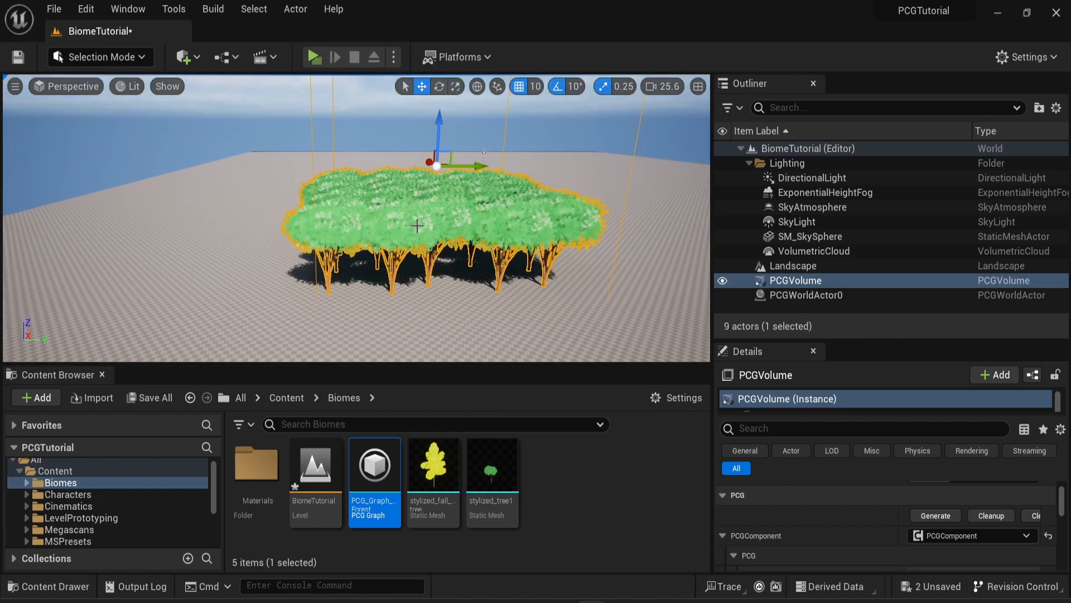
middle_click_drag(417, 225, 446, 236)
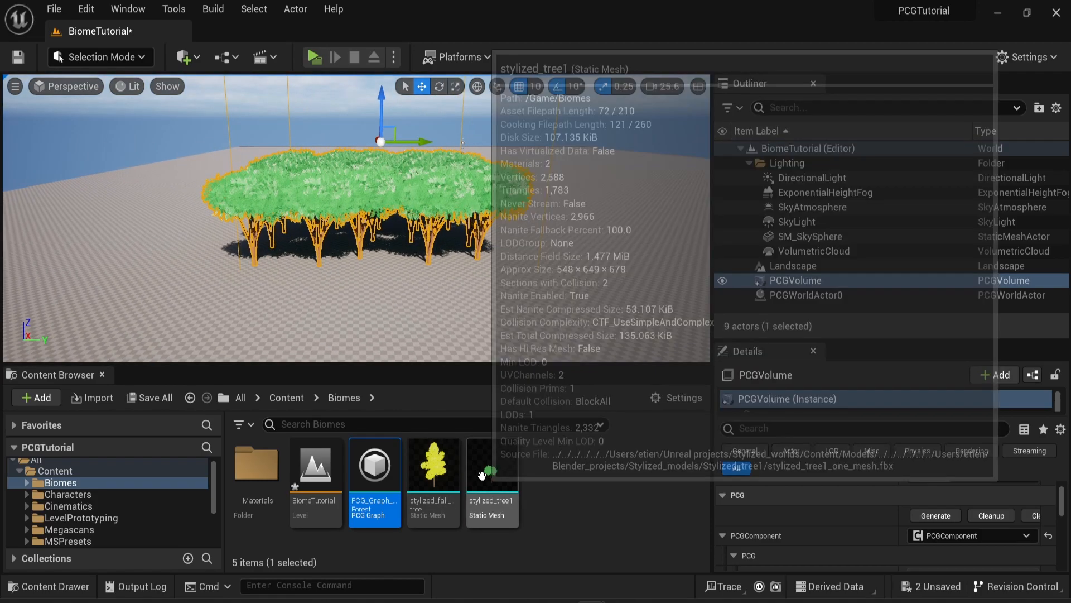
double_click(371, 475)
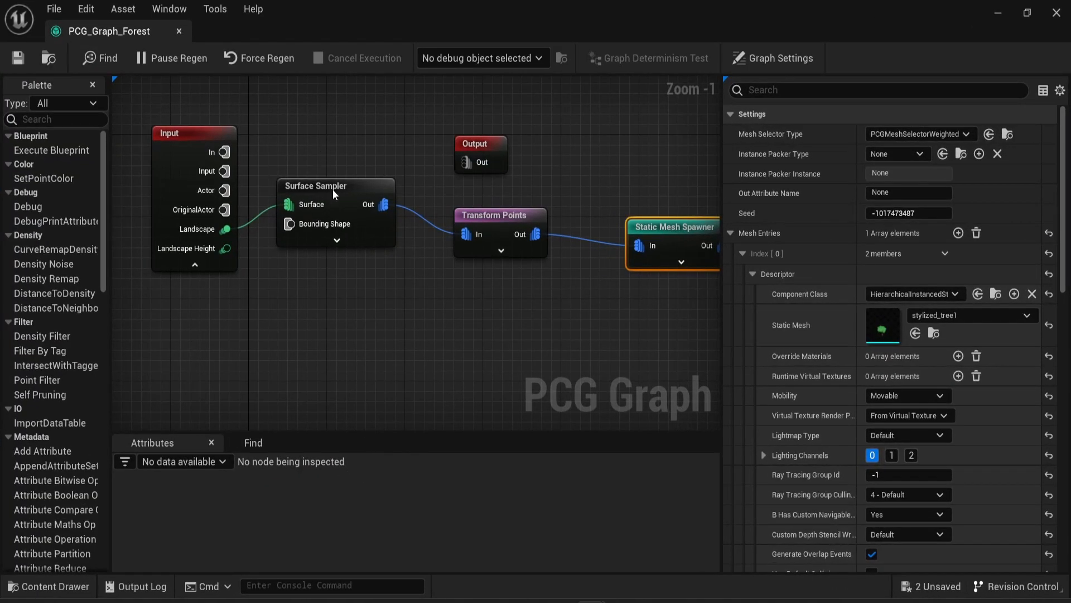
left_click(333, 190)
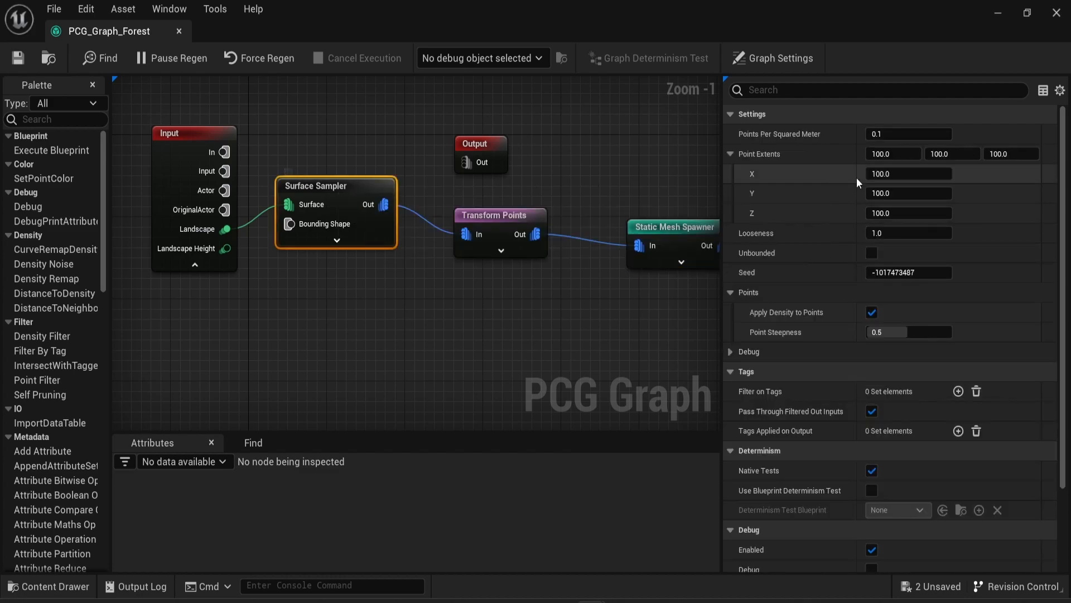
left_click(904, 133)
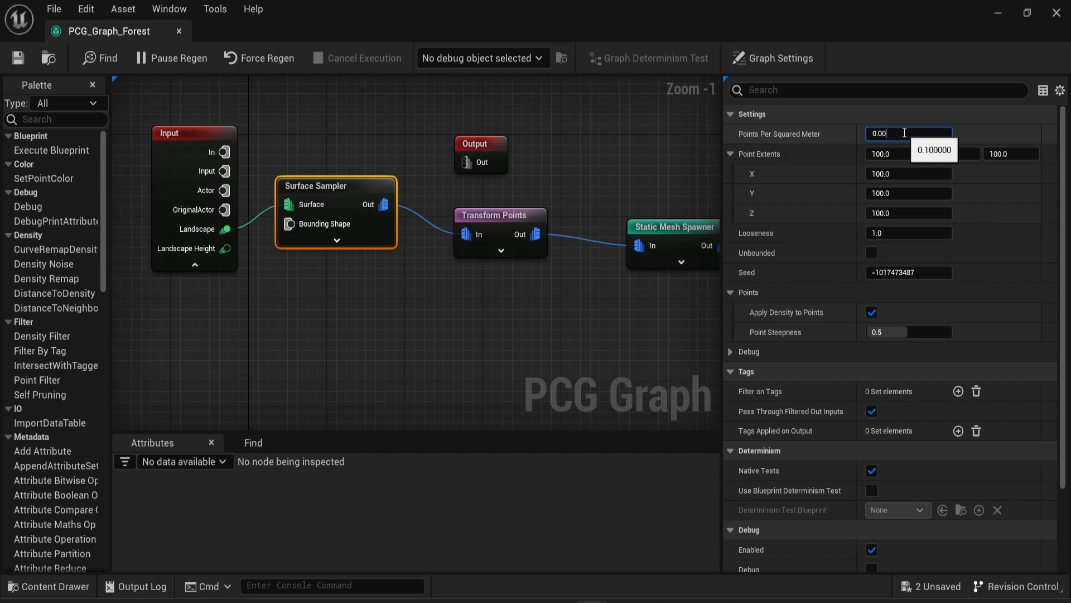
type("0.03")
key("Return")
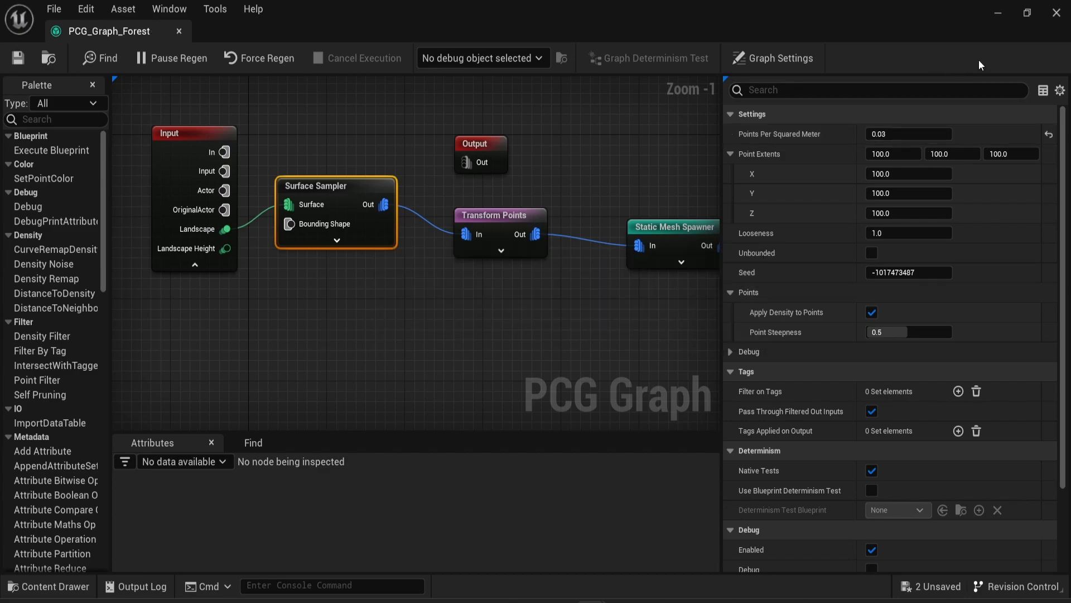
left_click(998, 13)
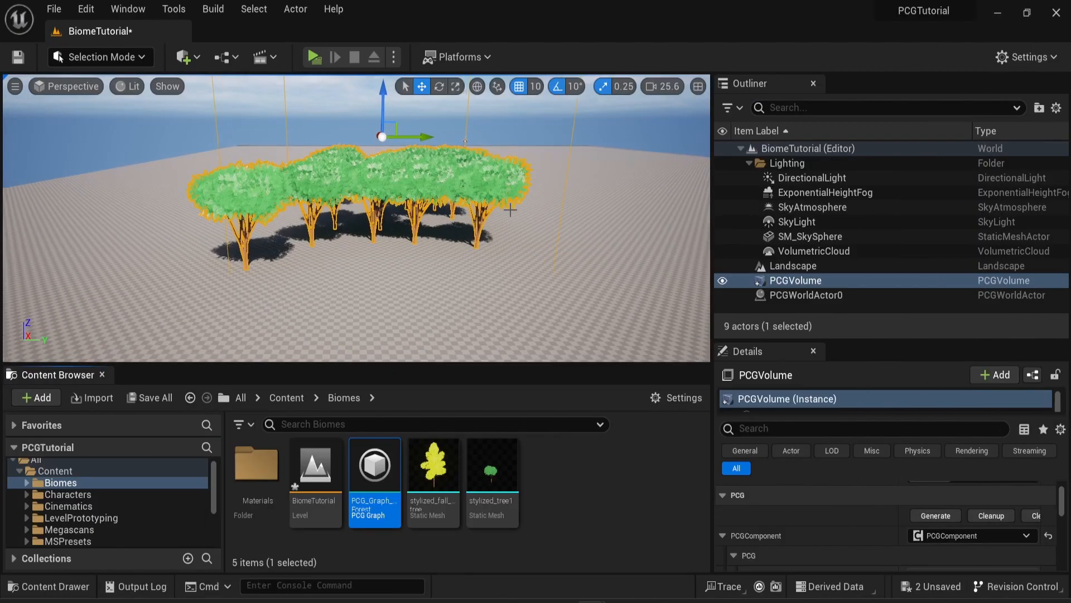
- Duplicate the PCG_Graph_Forest asset and name the copy PCG_Graph_ForestFall
right_click_drag(523, 276, 519, 274)
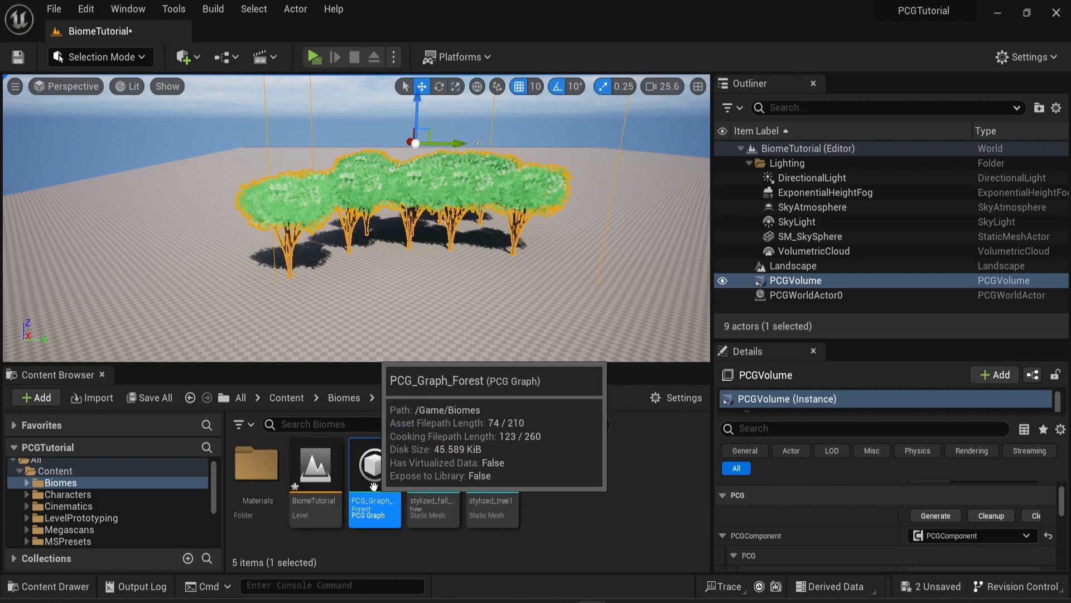
right_click(373, 486)
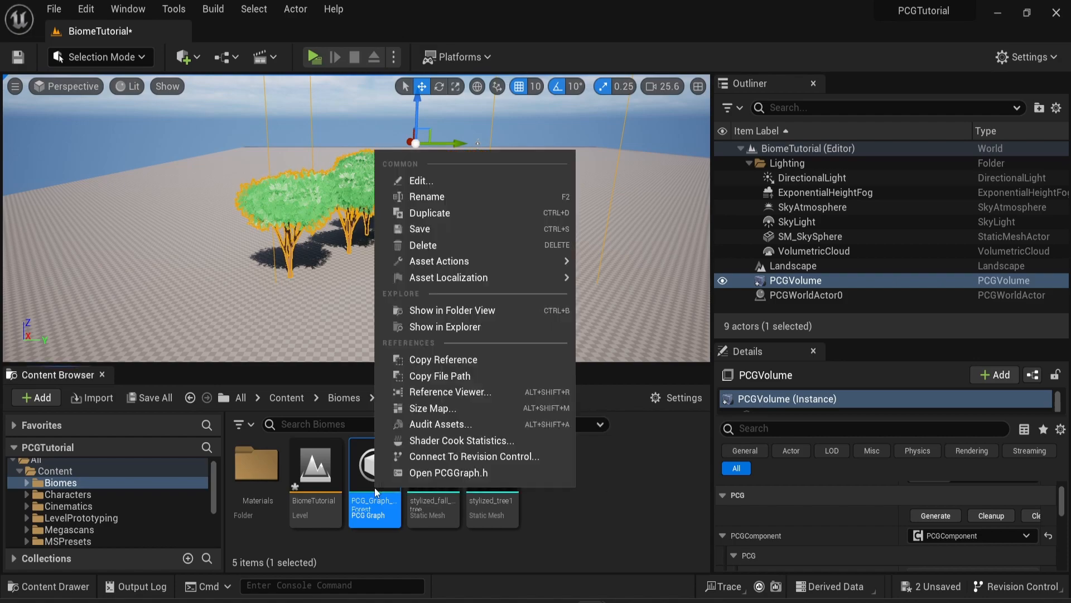
left_click(454, 211)
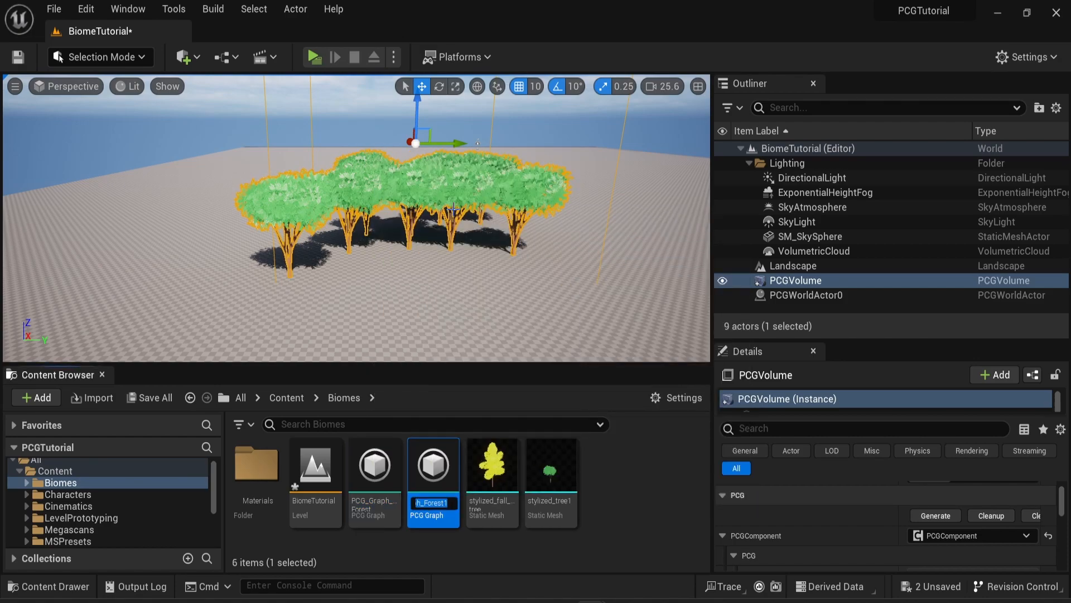
key("BackSpace")
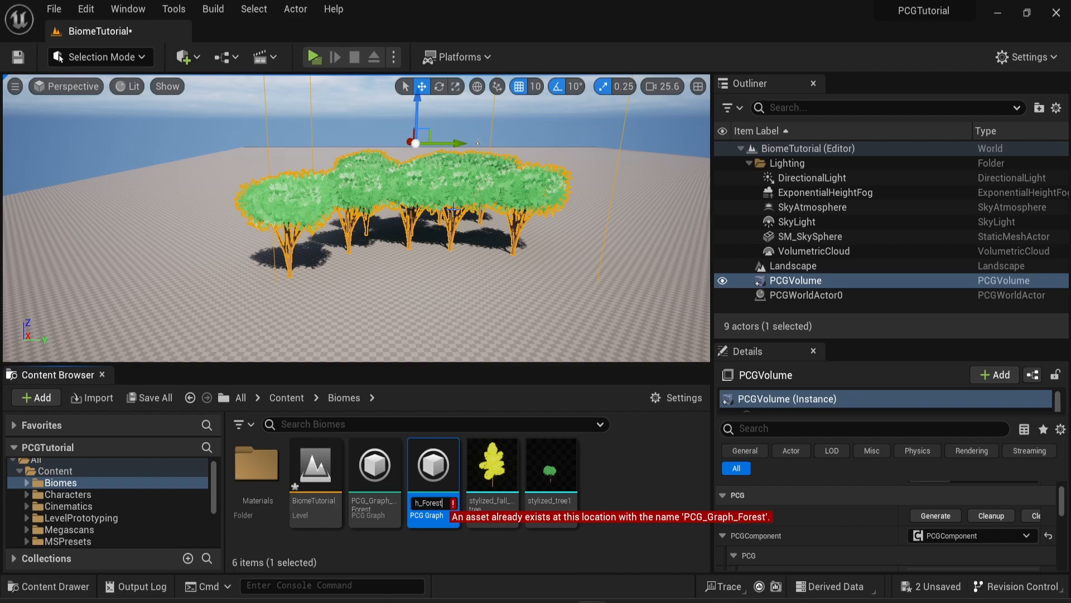
type("Fall")
key("Return")
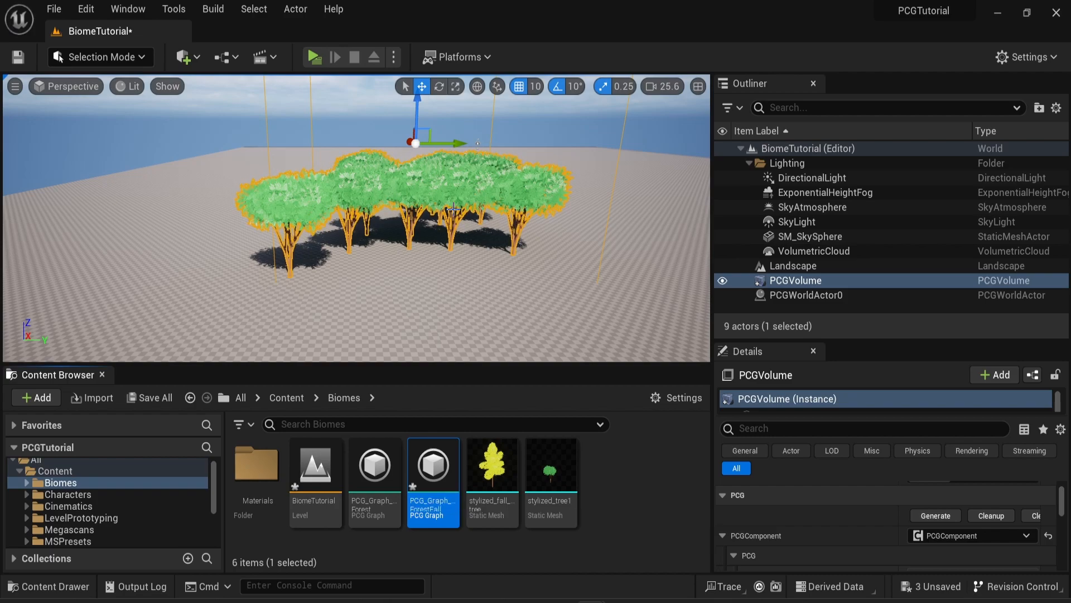
- In PCG_Graph_ForestFall, change the Static Mesh Spawner's mesh to stylized_fall_tree, save the graph and return to the level
double_click(425, 462)
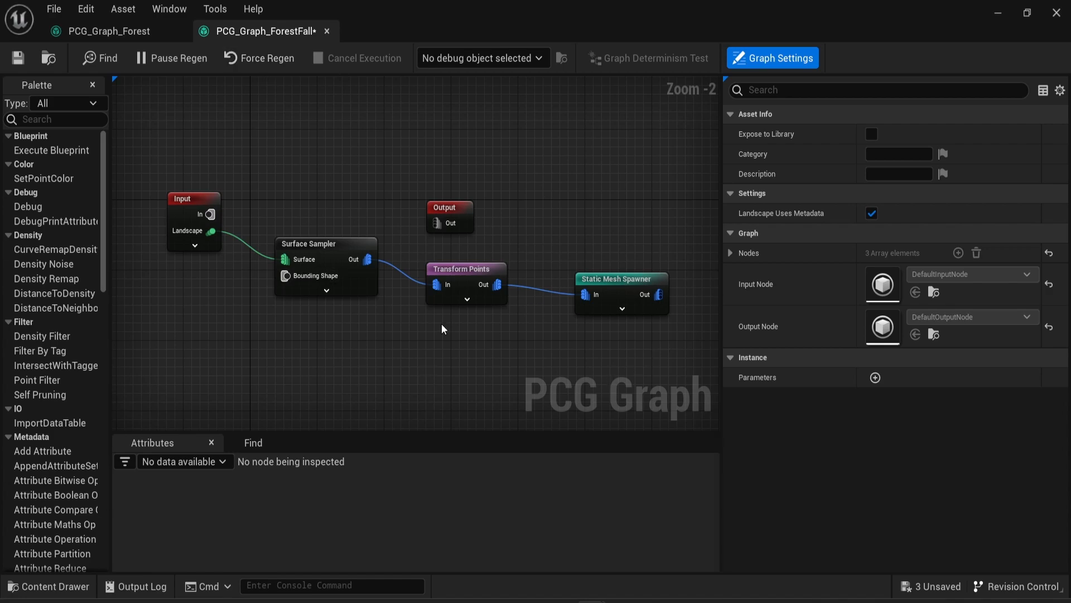
left_click(636, 285)
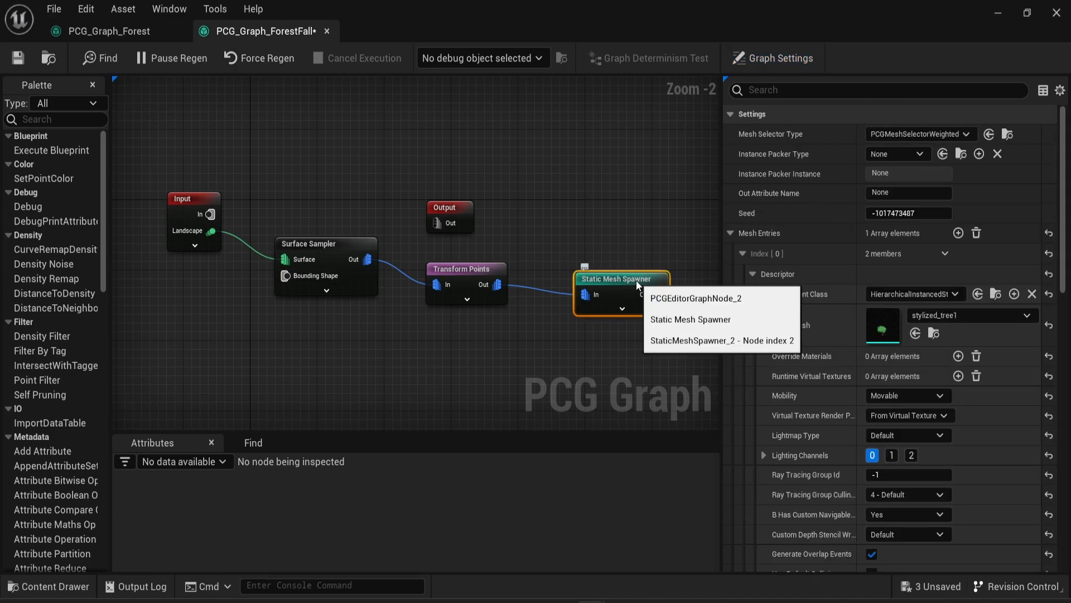
left_click(935, 317)
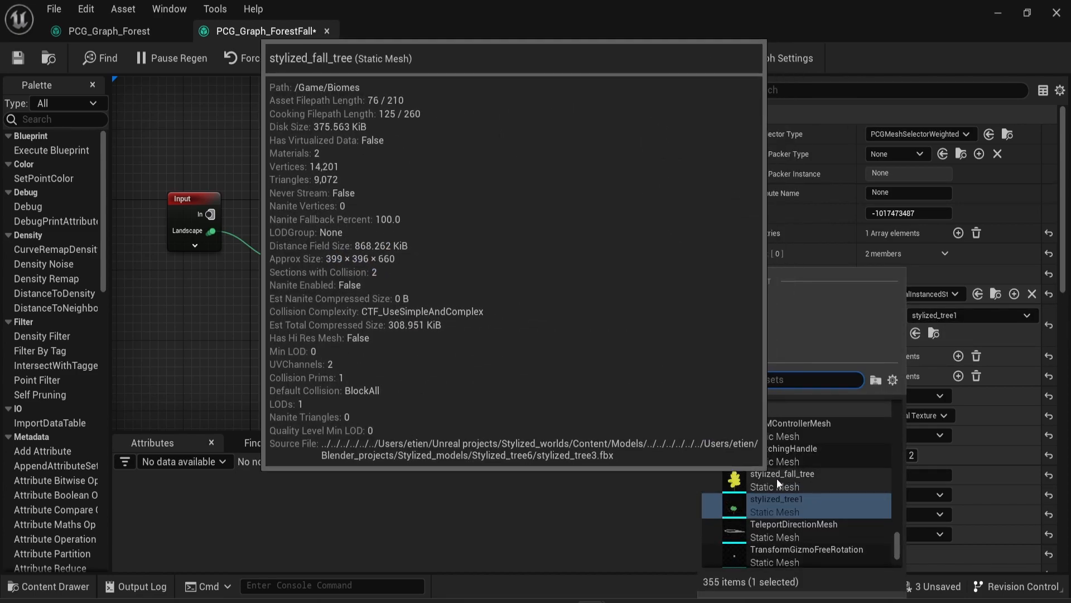
left_click(776, 478)
key("ctrl+s")
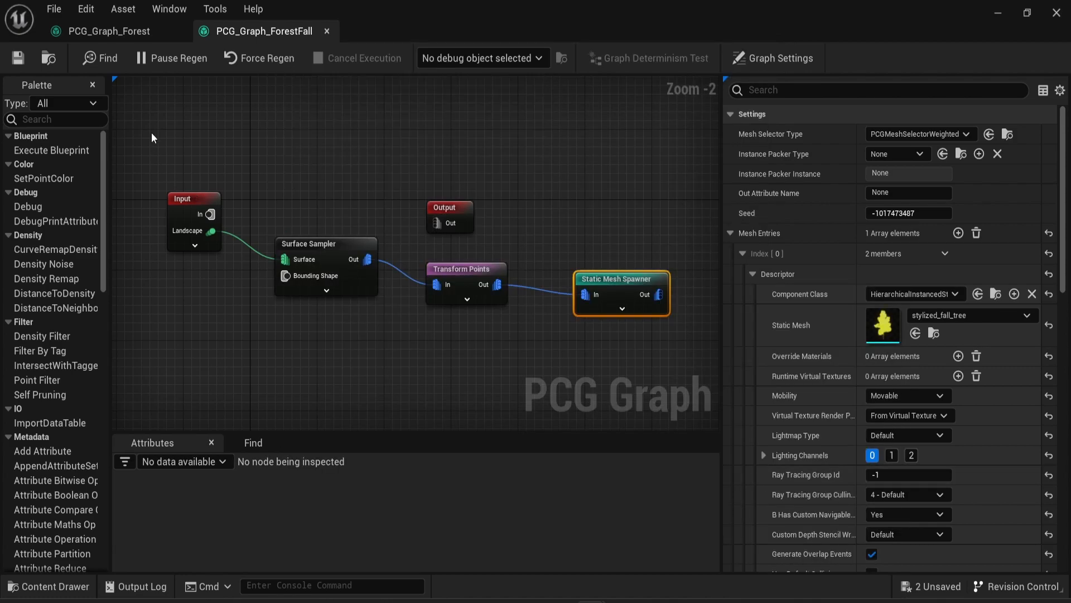
left_click(993, 9)
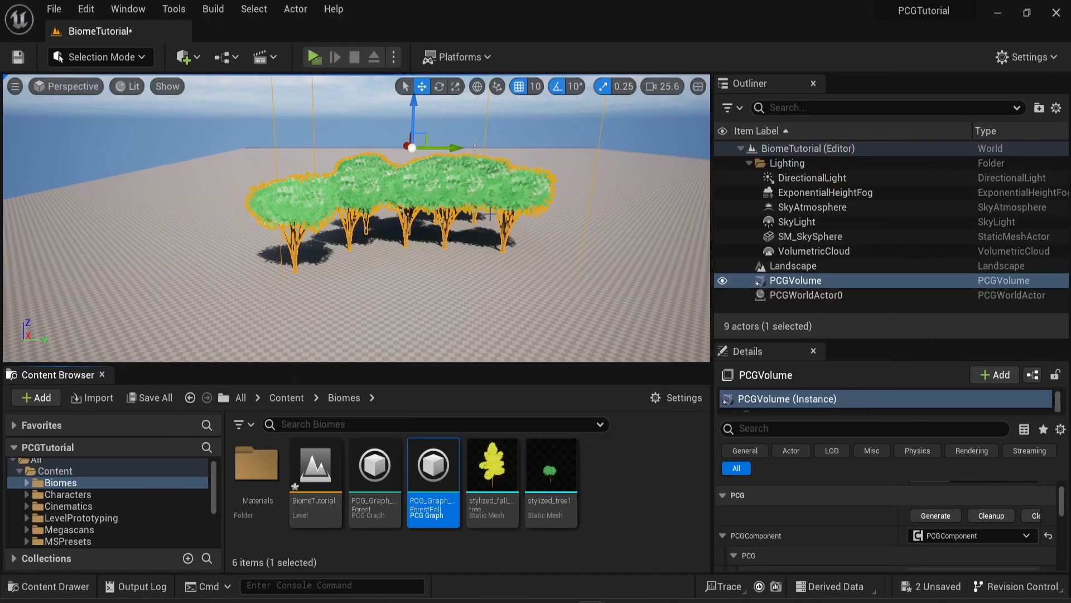
- Duplicate the PCGVolume and move the copy along the Y axis to about -4200, beside the original trees
left_click(796, 283)
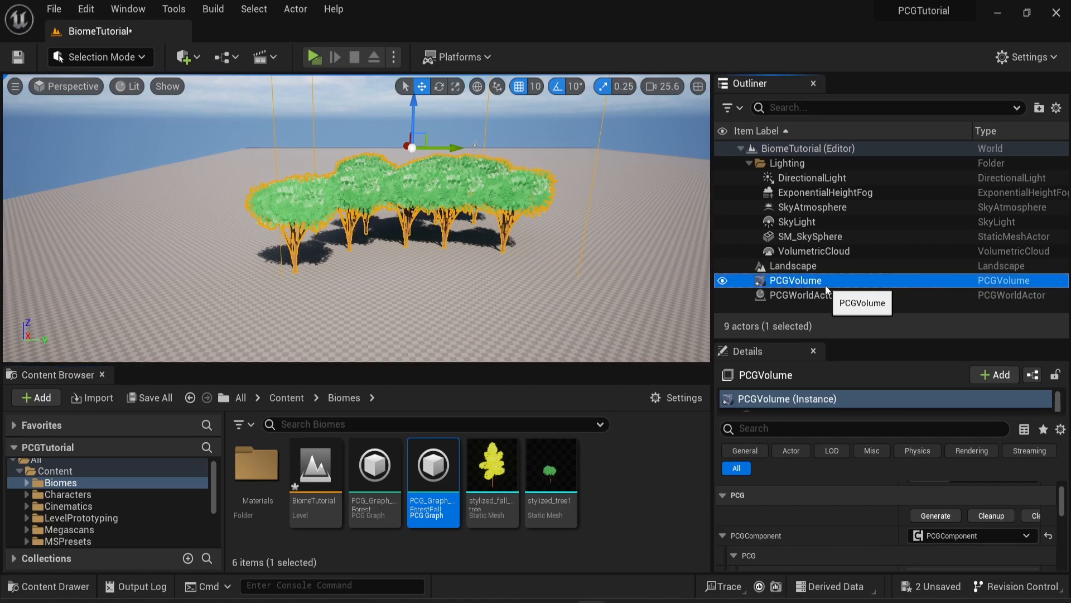
key("ctrl+d")
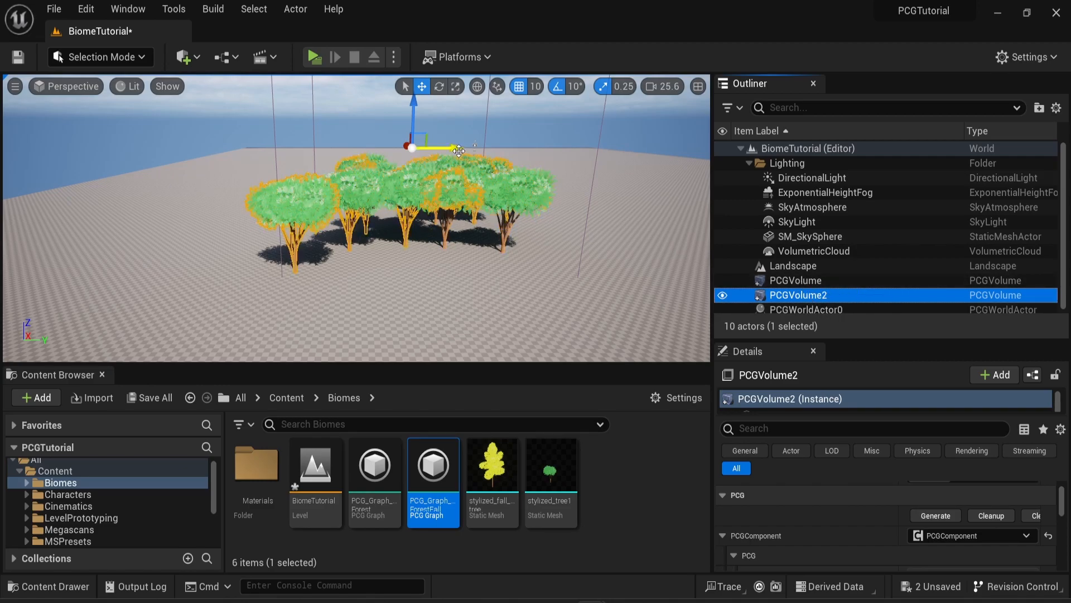
left_click_drag(458, 149, 236, 152)
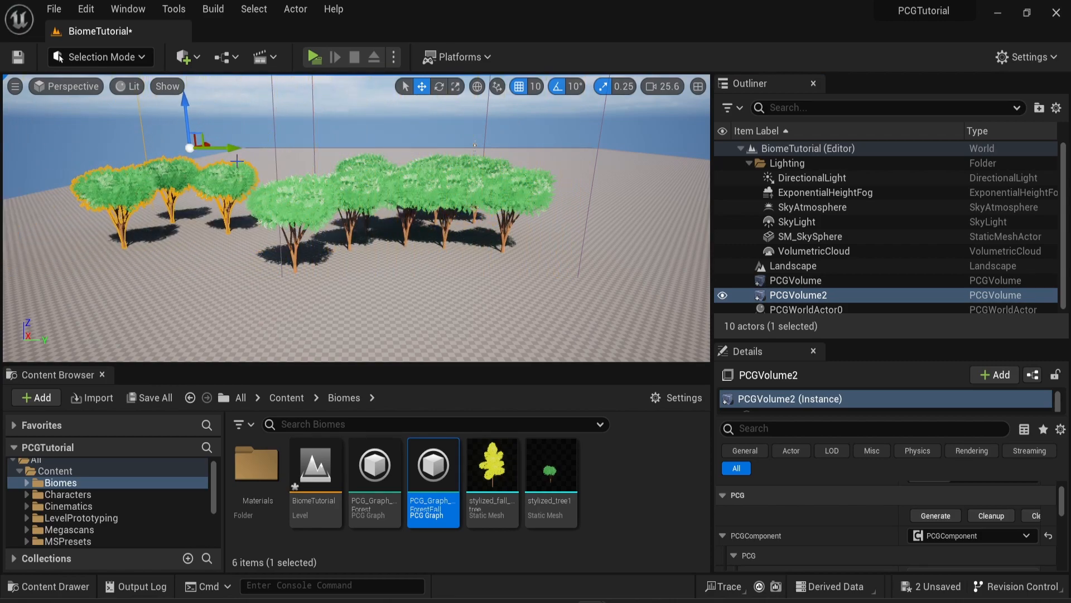
middle_click_drag(231, 172, 235, 171)
scroll(234, 172, "up", 3)
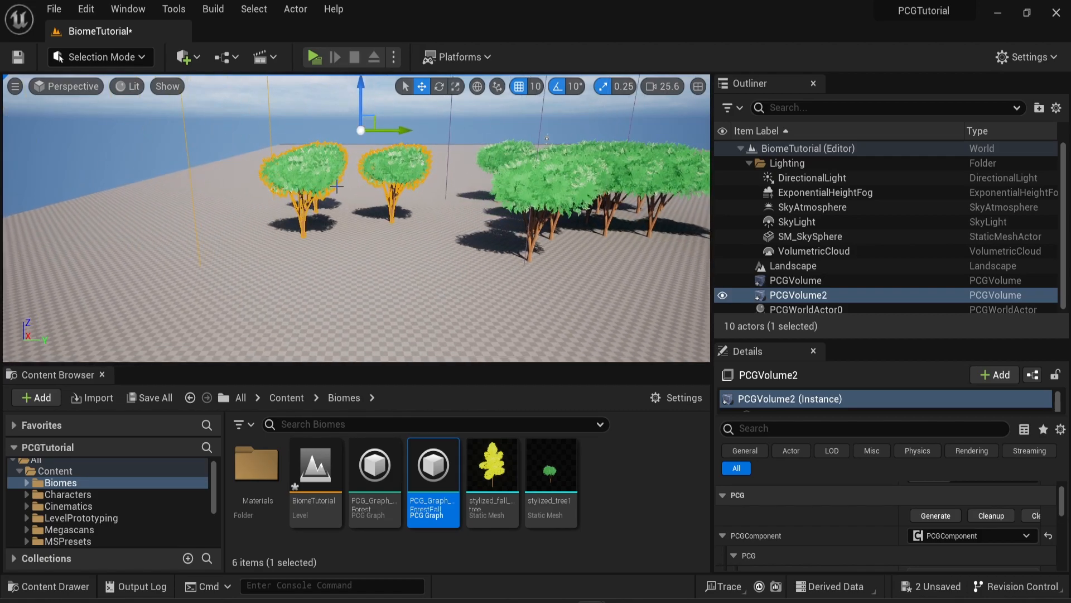
- Assign PCG_Graph_ForestFall as the graph of the duplicated PCG volume
scroll(850, 532, "up", 2)
scroll(849, 532, "up", 2)
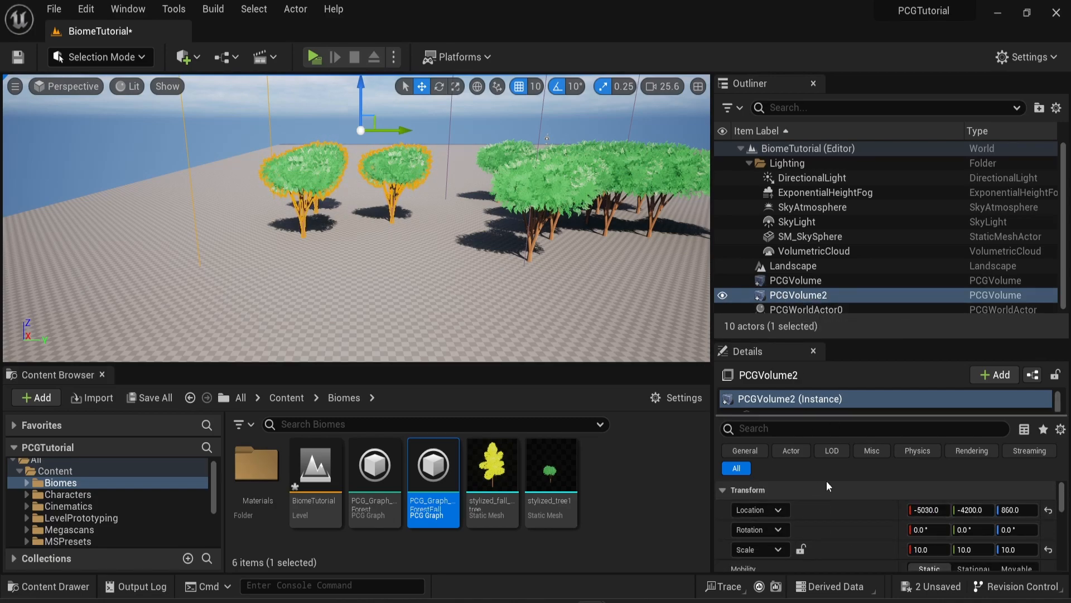
middle_click_drag(422, 190, 429, 190)
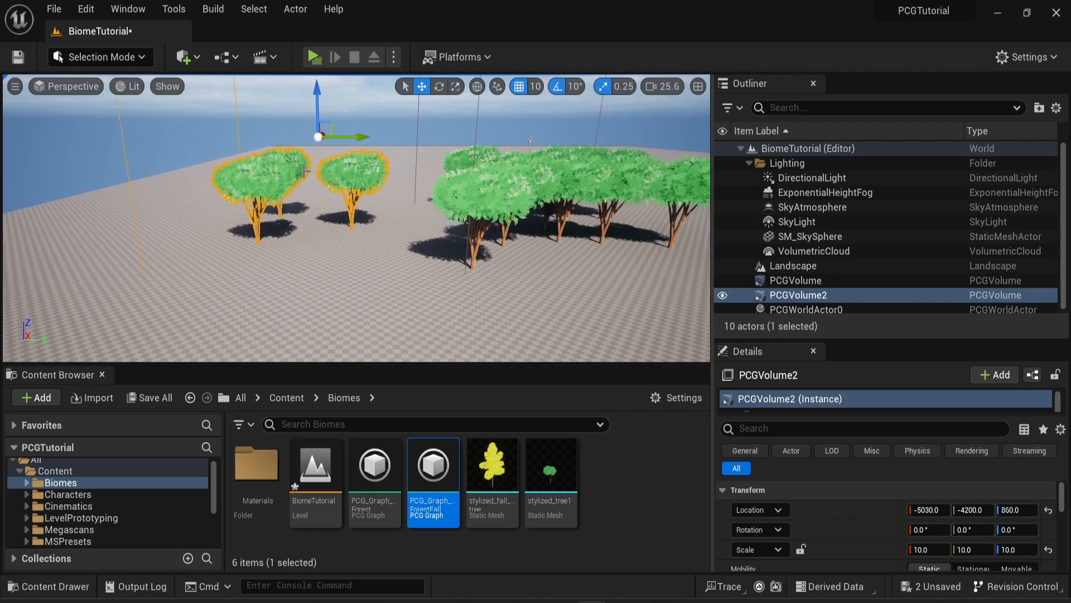
scroll(897, 517, "down", 5)
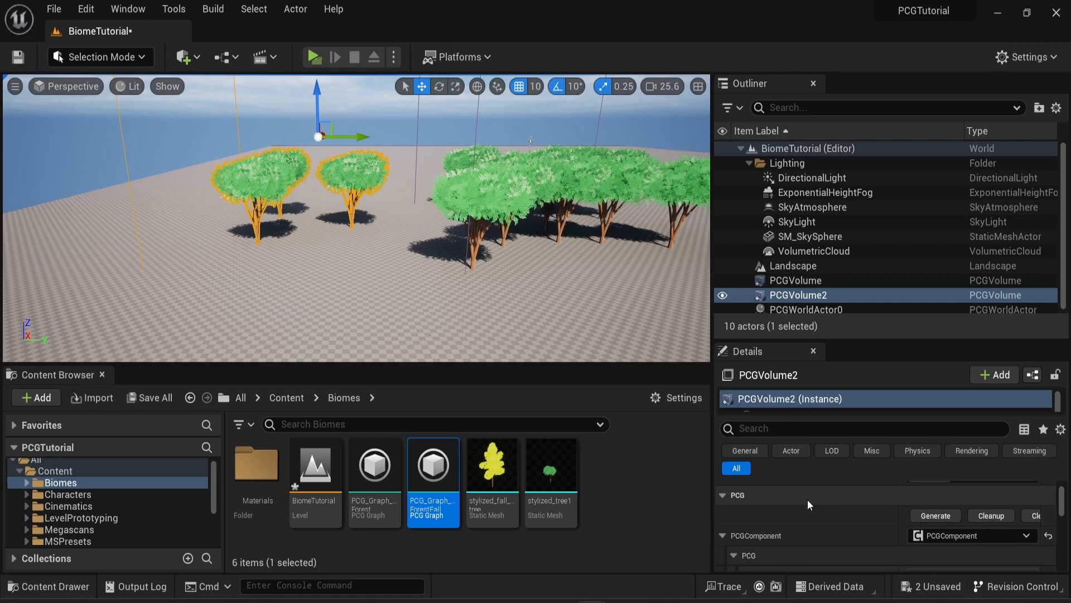
scroll(808, 500, "down", 1)
scroll(808, 500, "down", 3)
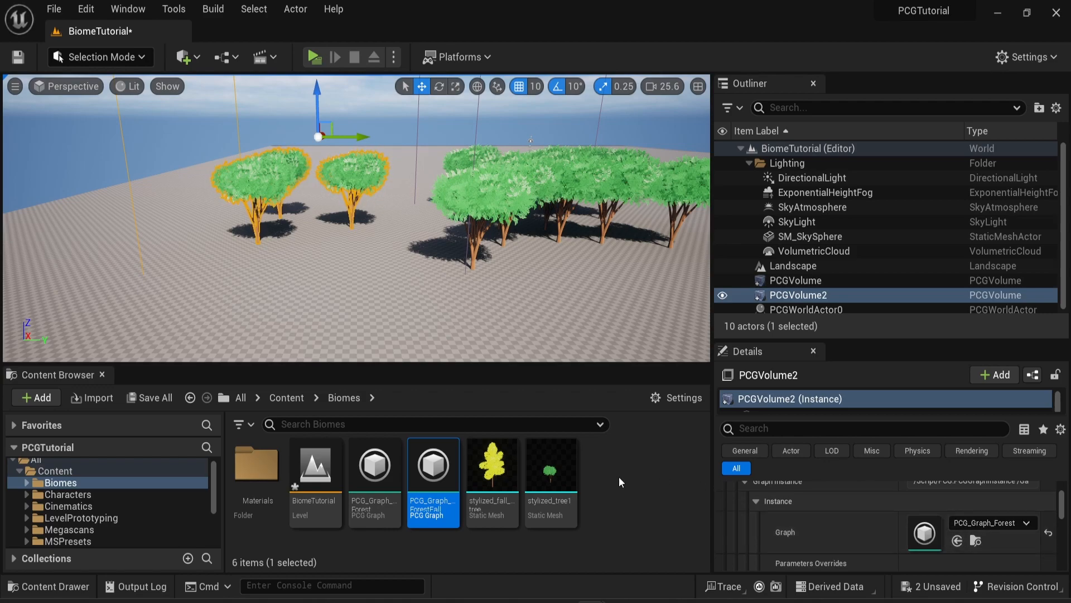
left_click_drag(433, 466, 927, 535)
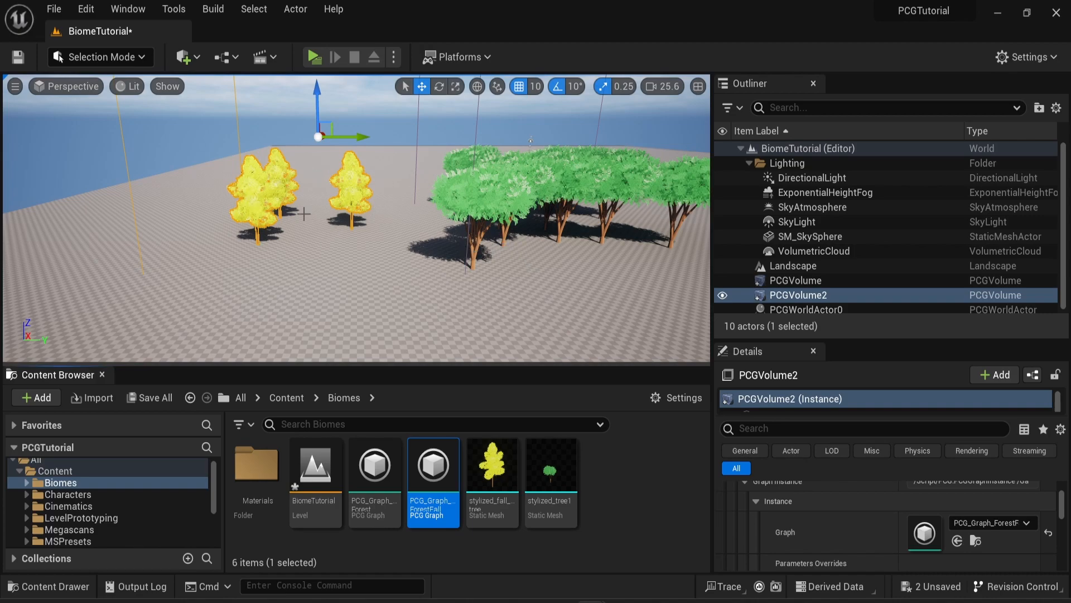
middle_click_drag(312, 211, 353, 173)
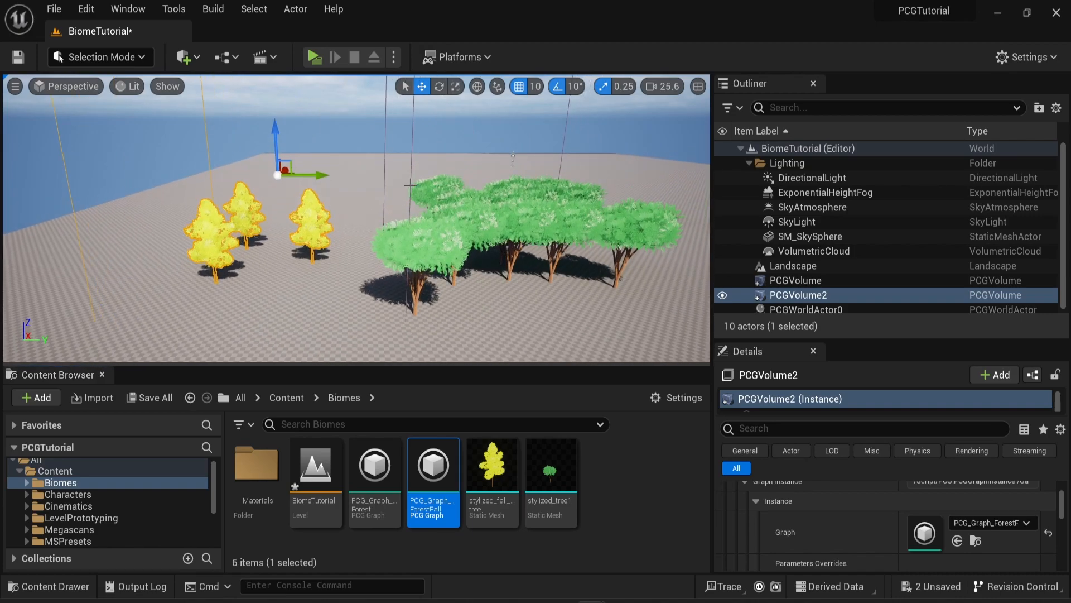
scroll(520, 212, "down", 4)
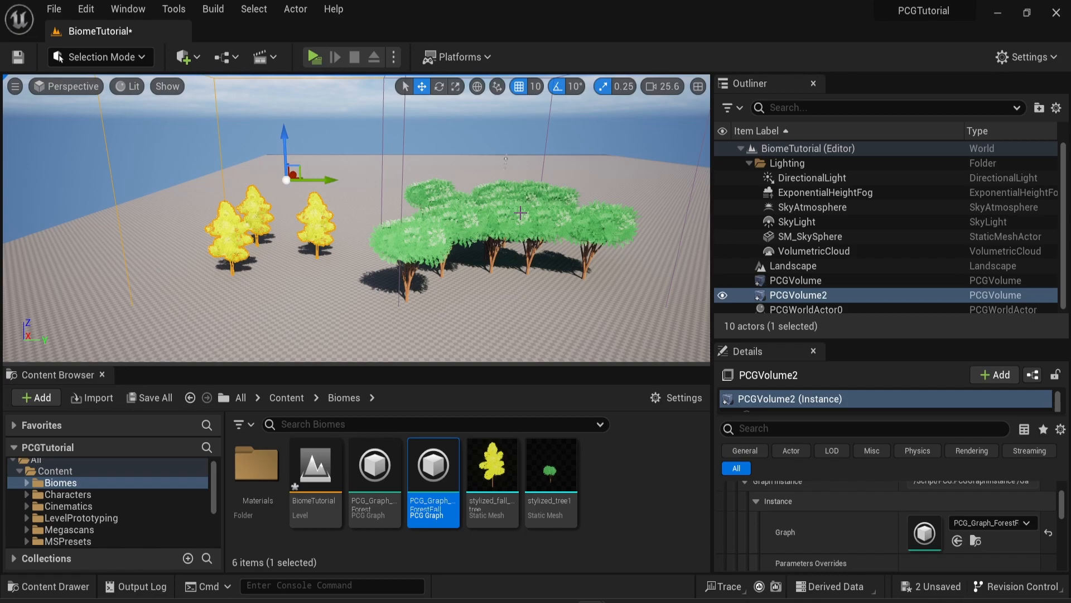
- Add a Post Process Volume to the level
right_click_drag(520, 212, 491, 211)
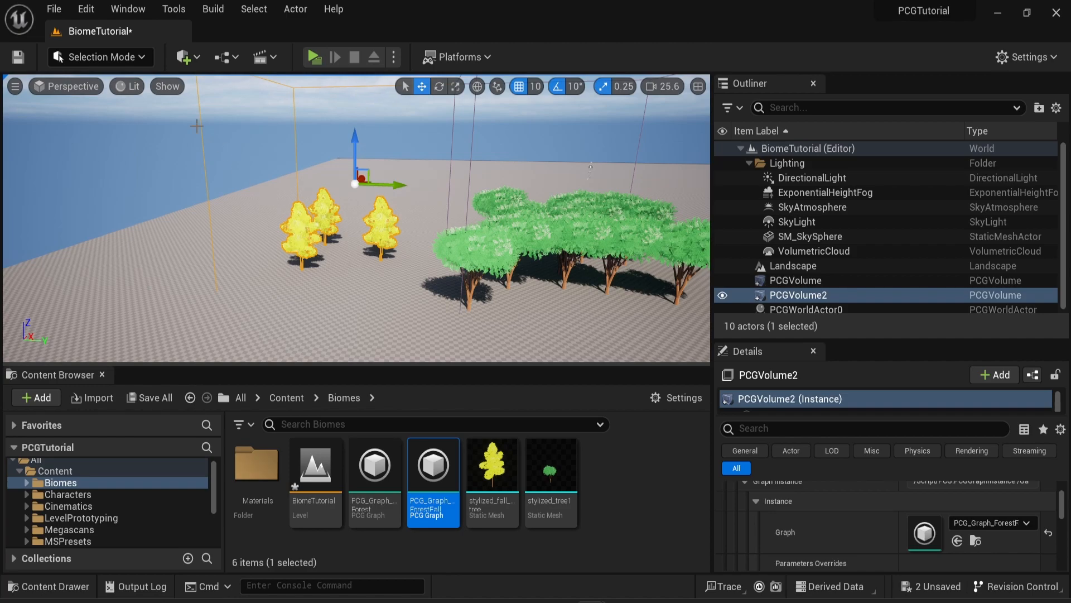
left_click(196, 57)
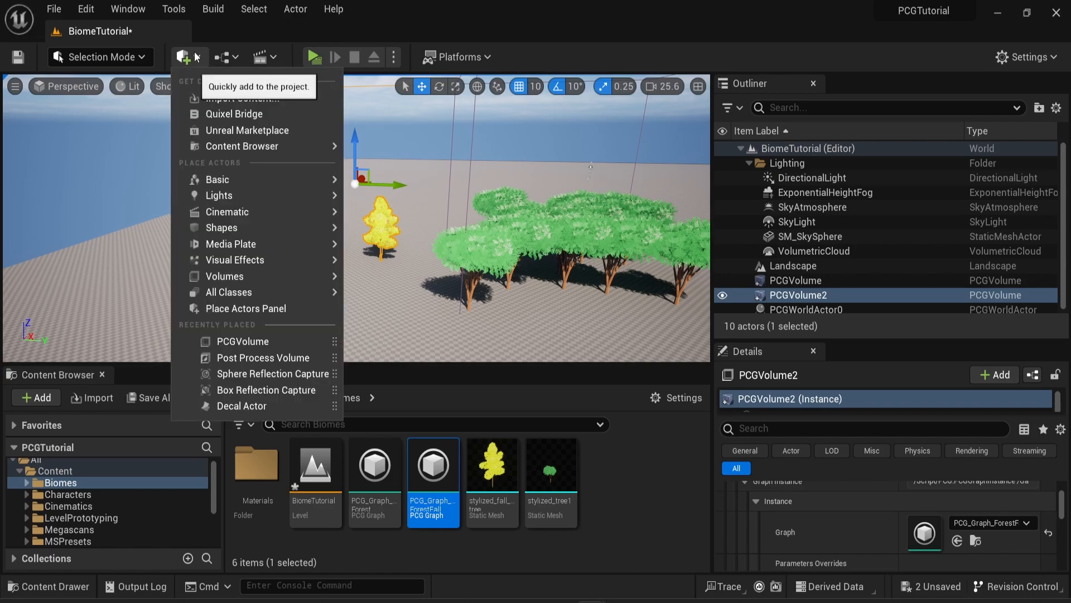
mouse_move(249, 228)
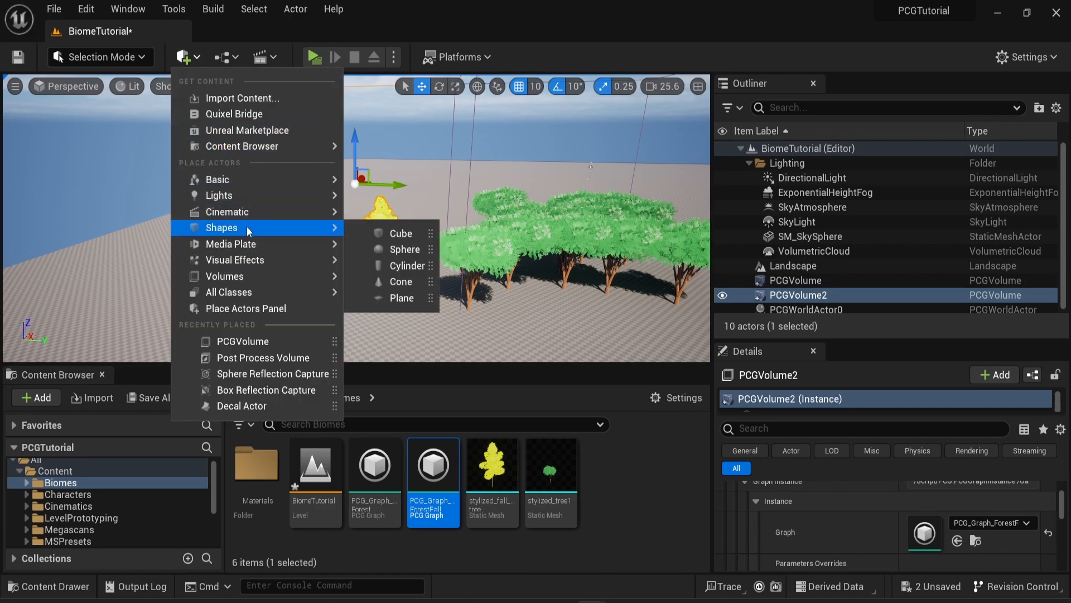
mouse_move(242, 273)
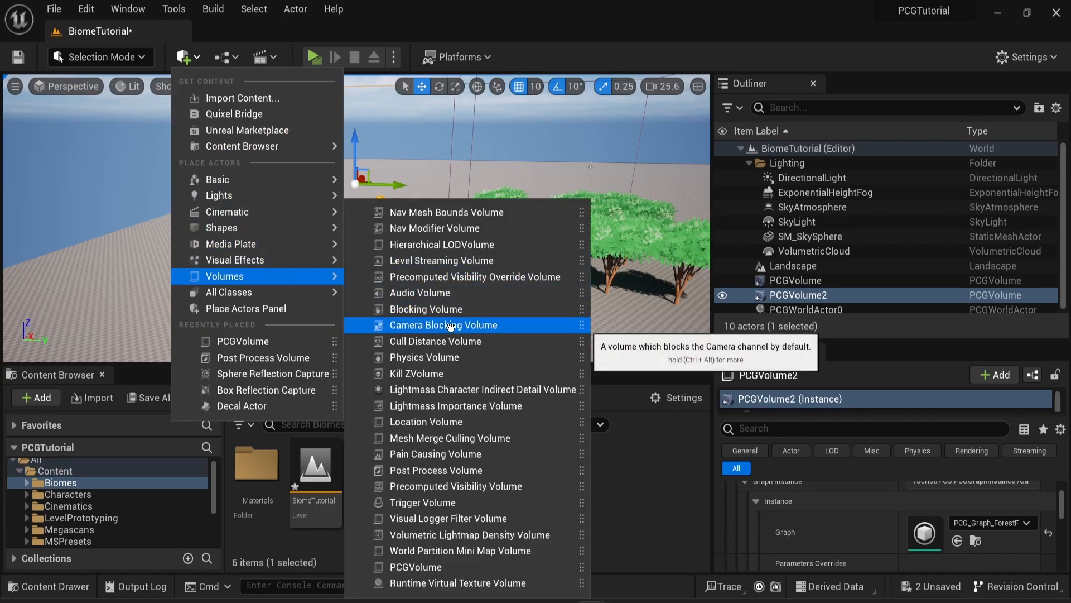
left_click(447, 470)
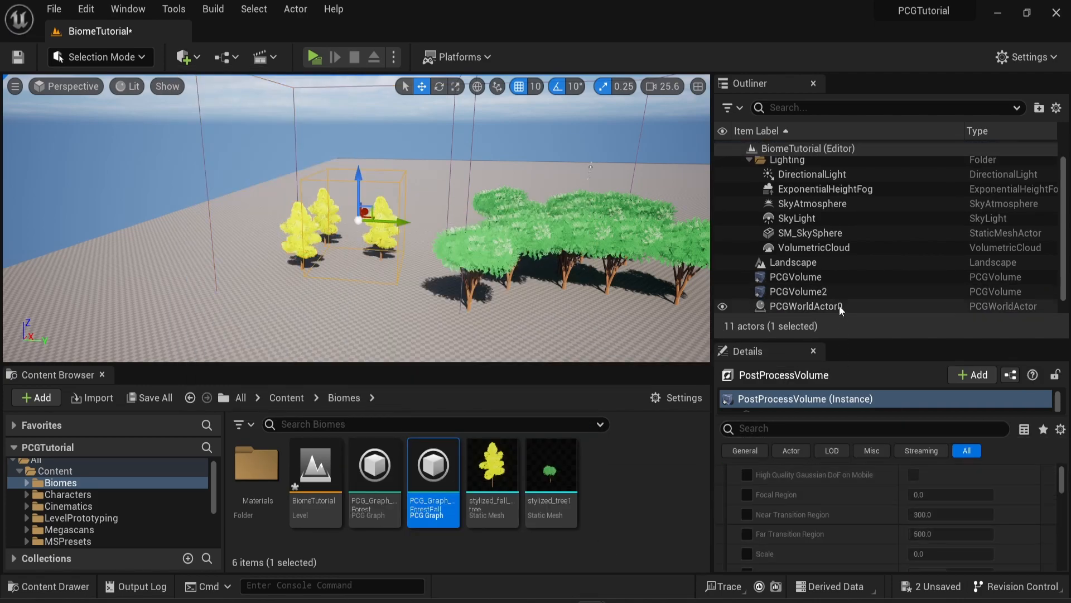
- Copy the location of PCGVolume and paste it onto the PostProcessVolume
left_click(832, 276)
scroll(869, 510, "up", 3)
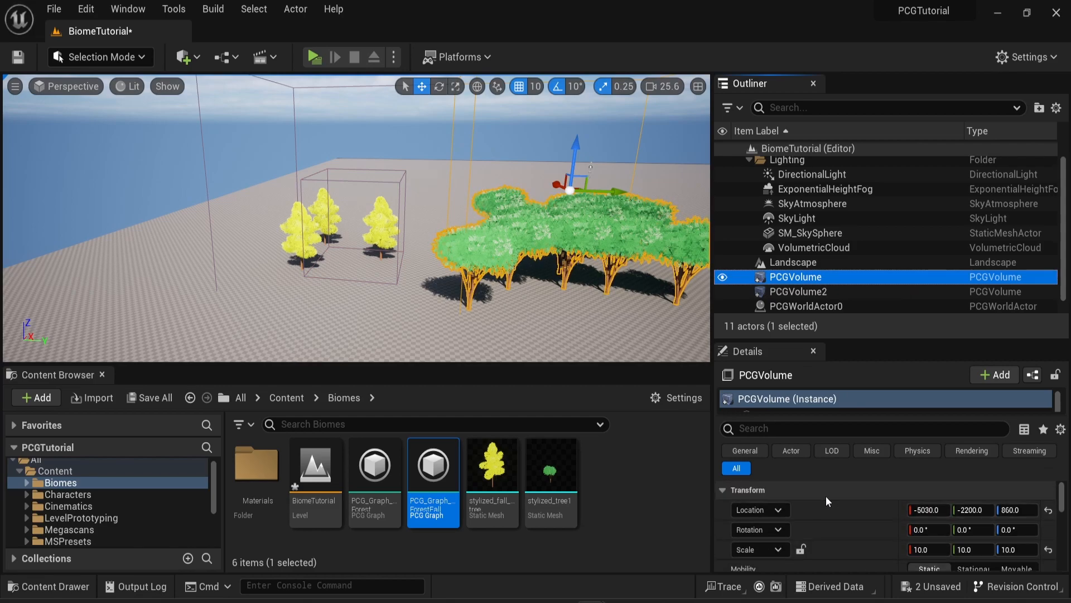
right_click(825, 505)
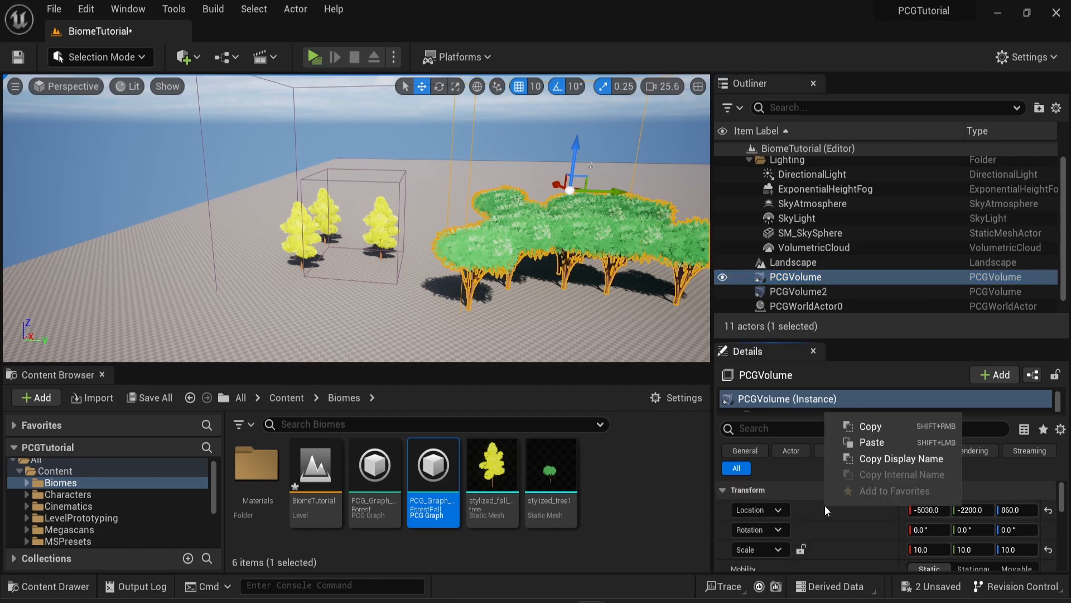
left_click(883, 432)
scroll(822, 283, "down", 1)
left_click(819, 305)
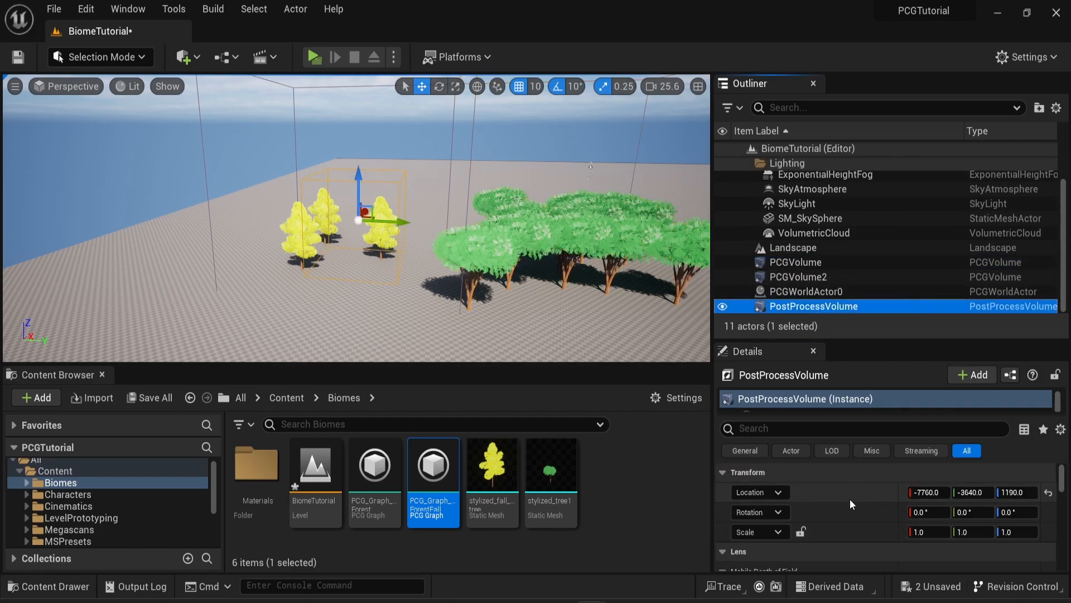
right_click(845, 491)
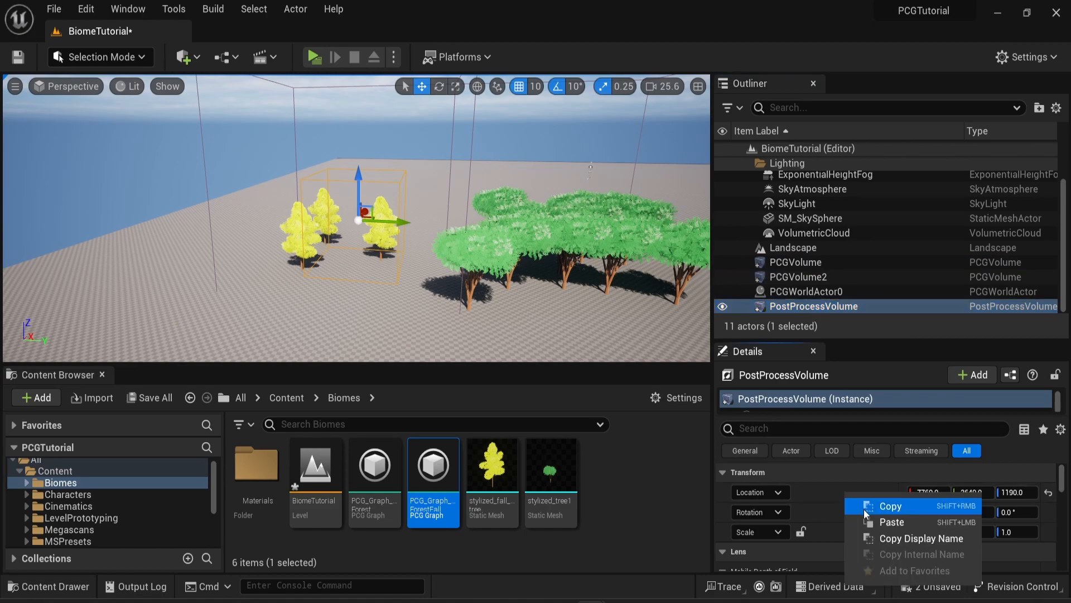
left_click(882, 522)
- Set the PostProcessVolume's scale to 10 on the X, Y and Z axes
left_click(924, 532)
type("10")
key("Tab")
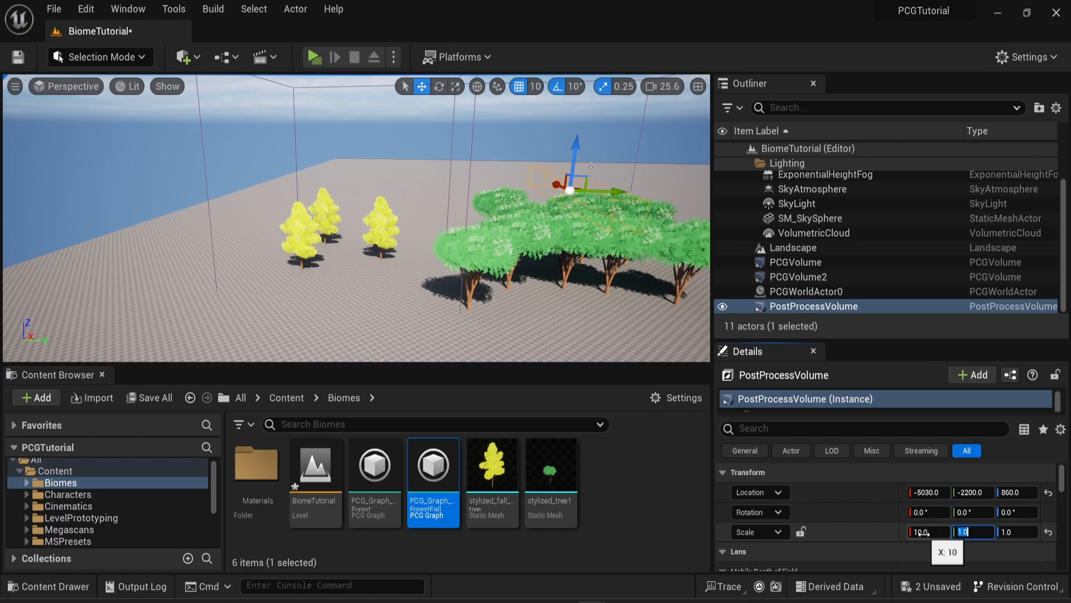
type("10")
key("Tab")
key("Return")
- Try moving the PostProcessVolume along the Y axis to about -2240, and undo the move
right_click_drag(527, 216, 552, 200)
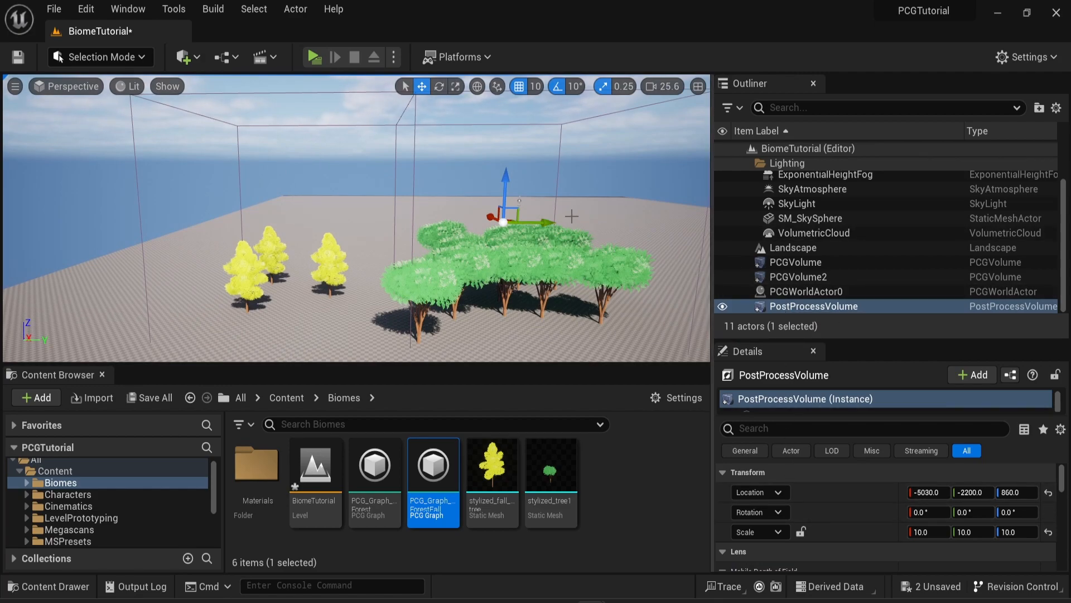
mouse_move(544, 223)
left_mouse_down()
mouse_move(561, 220)
mouse_move(535, 214)
left_mouse_up()
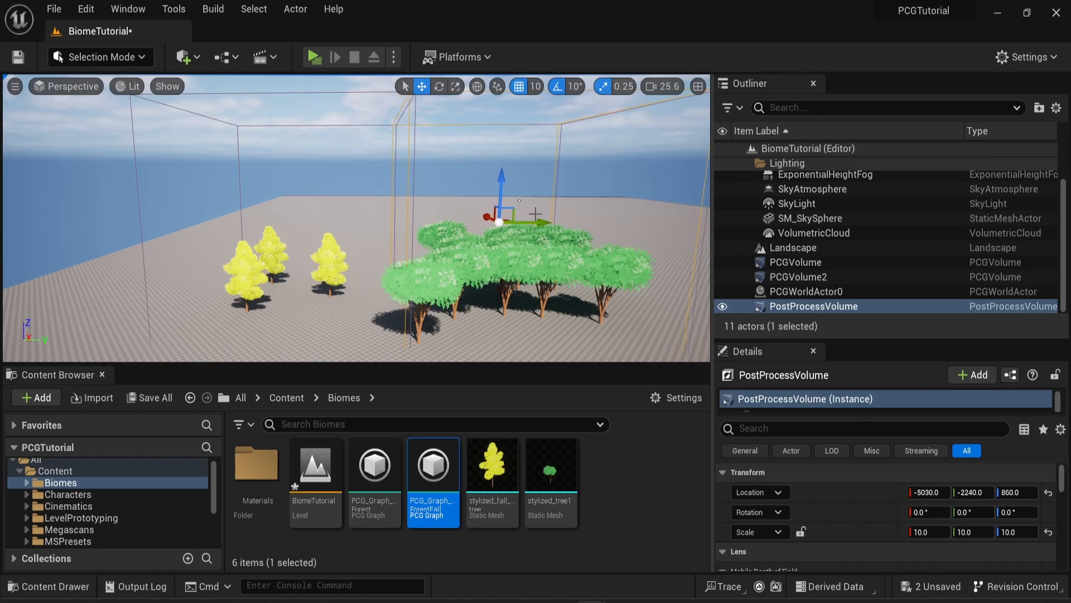
key("ctrl+z")
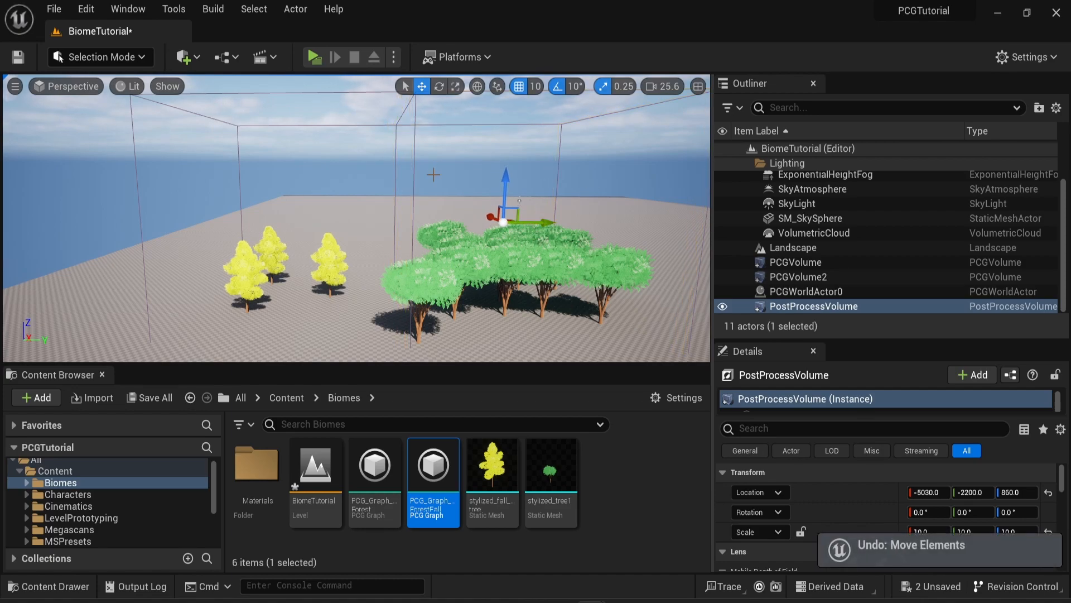
middle_click_drag(472, 198, 569, 228)
scroll(472, 198, "up", 1)
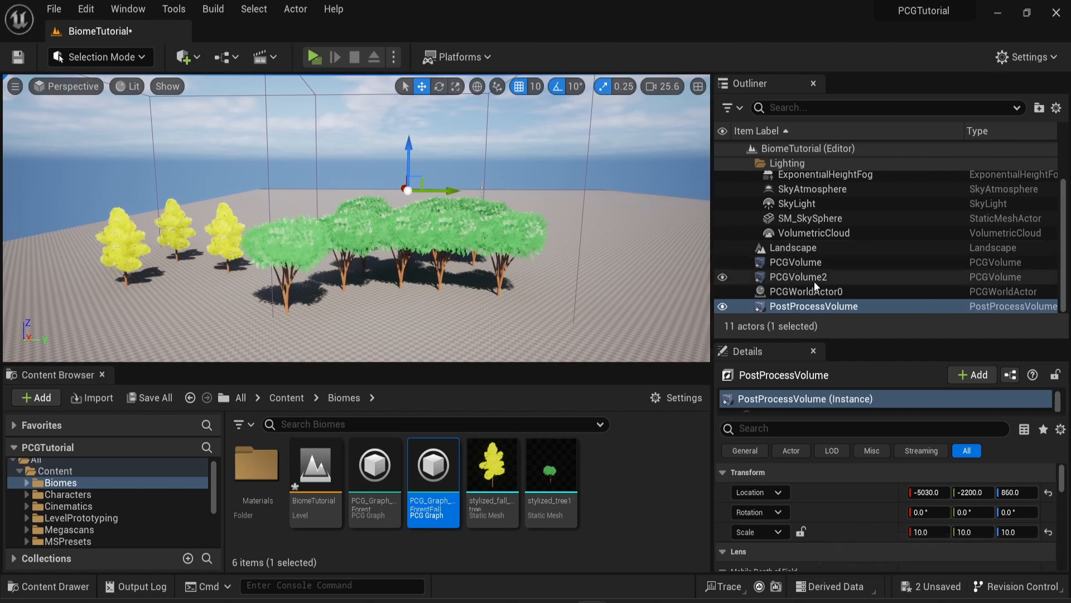
scroll(437, 279, "up", 1)
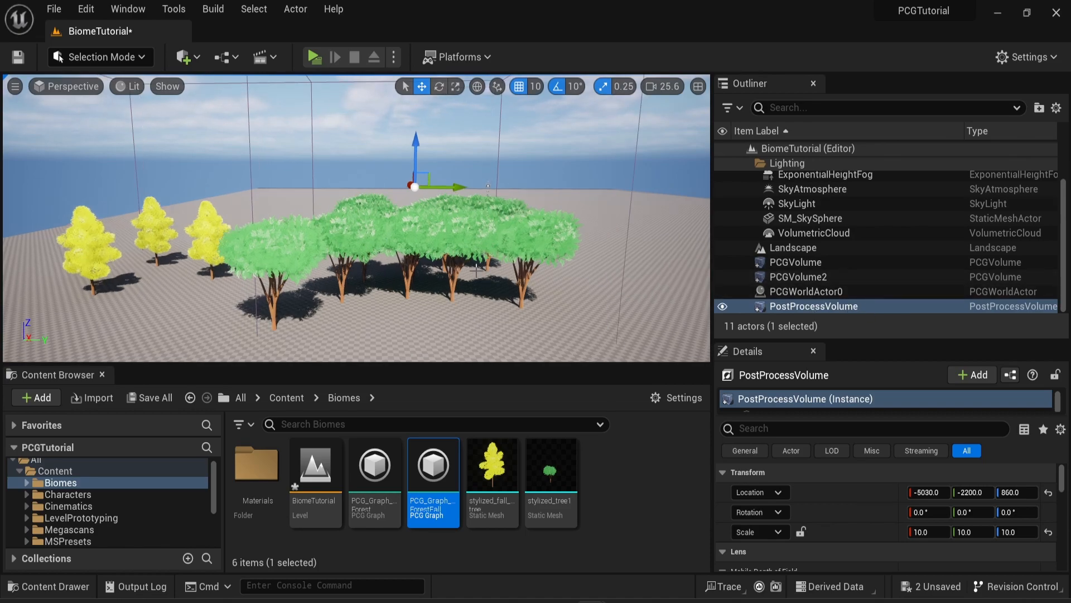
- Enable the PostProcessVolume's Bloom Intensity override and set it to 8.0
scroll(840, 517, "down", 5)
scroll(841, 517, "down", 4)
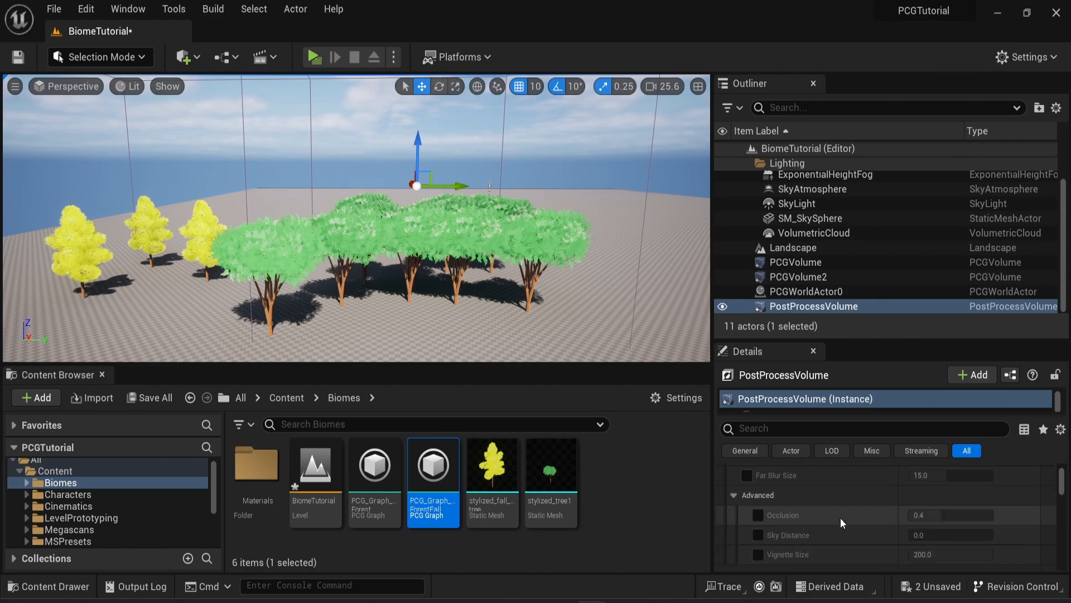
left_click(748, 520)
left_click_drag(926, 520, 993, 521)
- Examine the bloom effect by flying the camera past the fall trees and in among the green trees inside the volume
middle_click_drag(531, 237, 474, 237)
scroll(530, 237, "up", 6)
right_click_drag(531, 237, 580, 225)
scroll(535, 226, "up", 3)
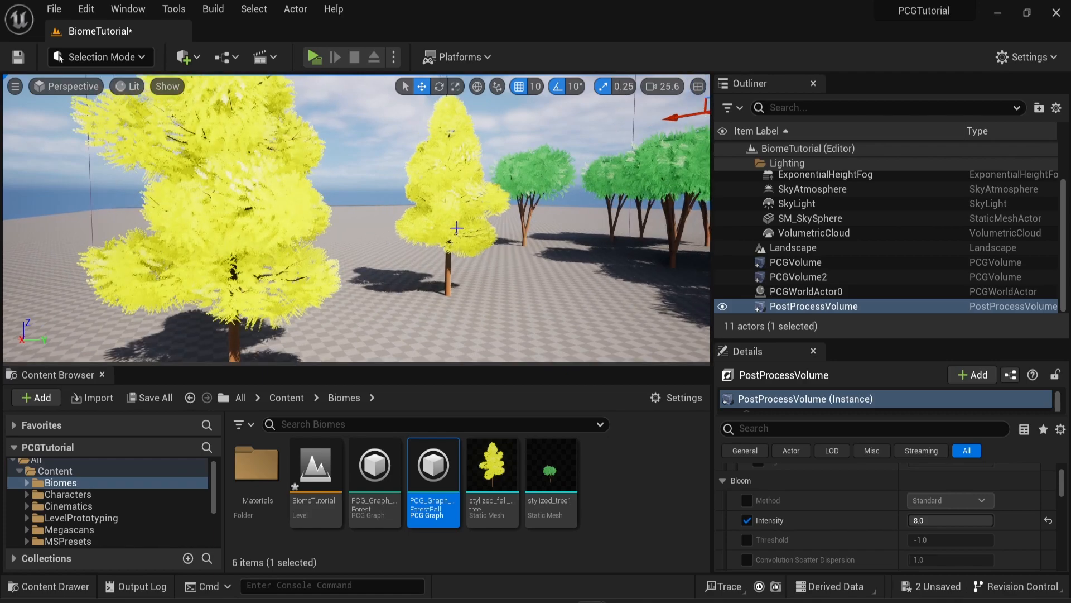
scroll(402, 203, "up", 2)
right_click_drag(403, 204, 486, 201)
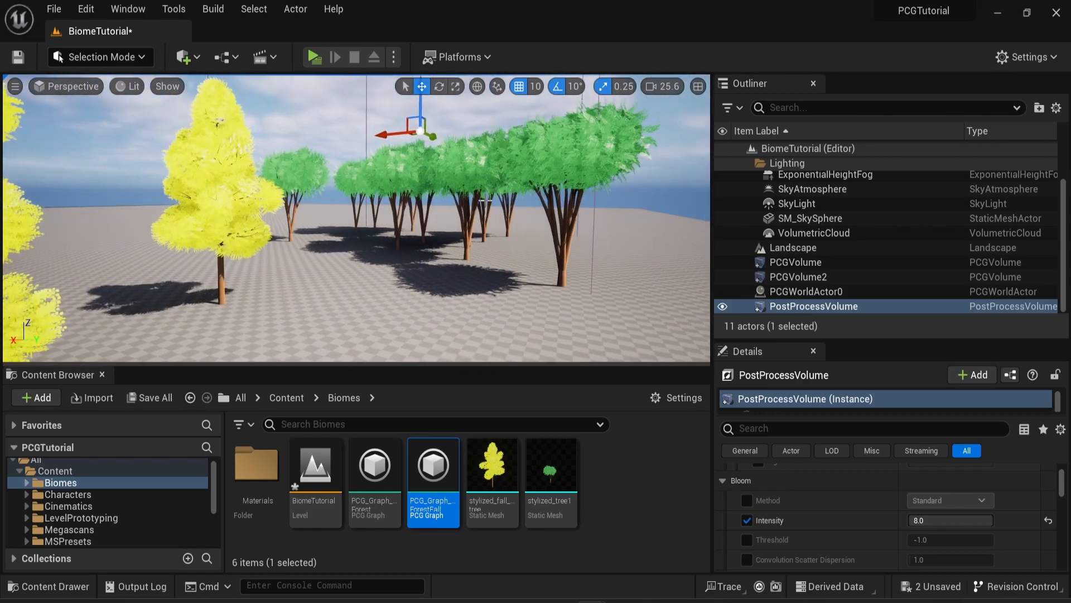
scroll(486, 200, "up", 3)
scroll(486, 201, "up", 6)
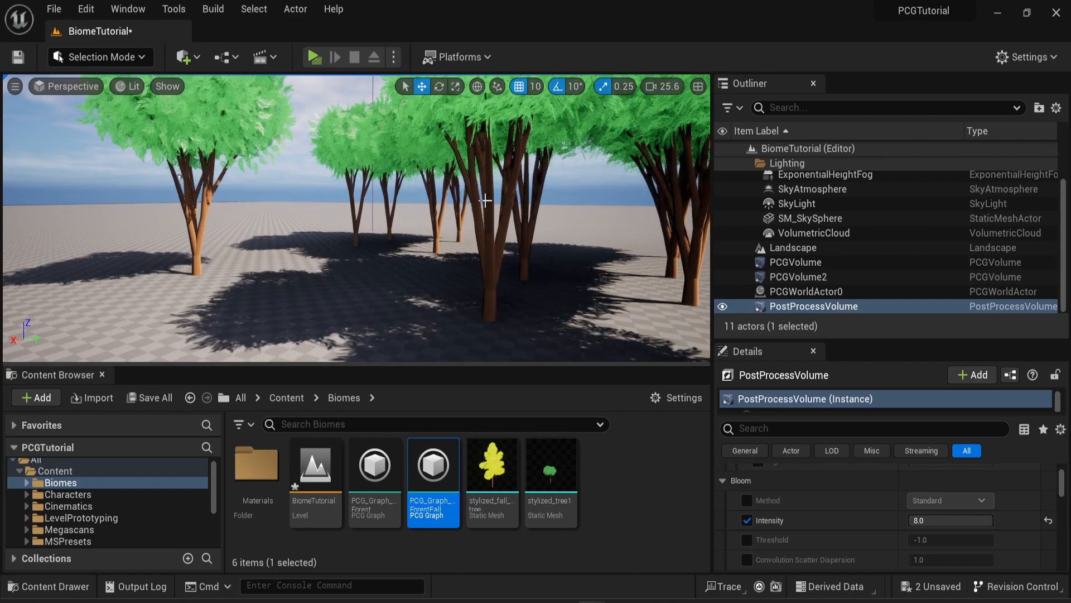
scroll(485, 200, "up", 5)
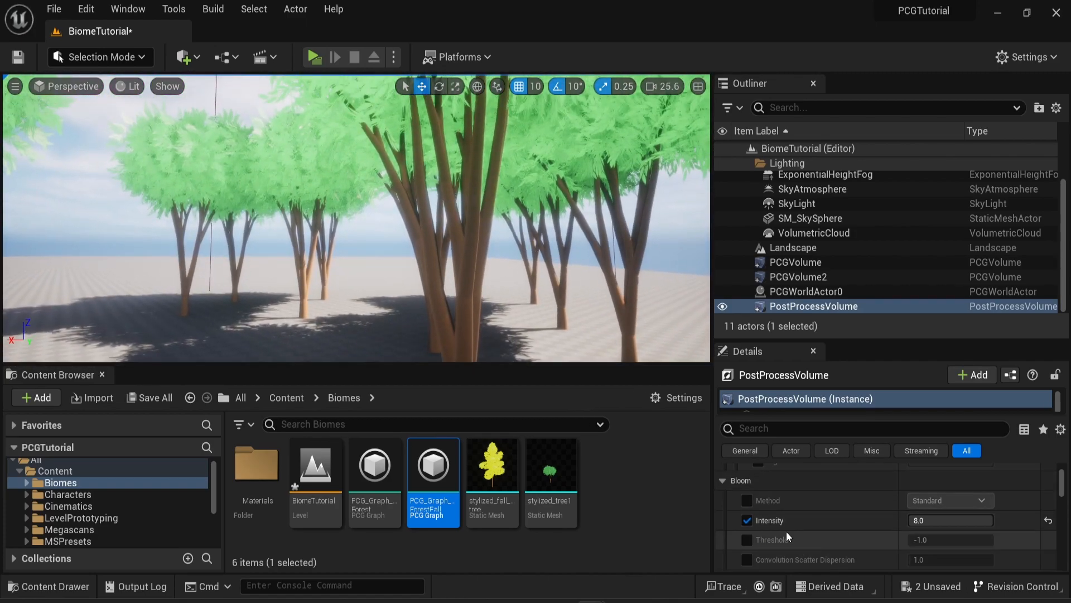
- Compare the scene's look from outside the PostProcessVolume by pulling the camera back until both tree groups are in view
scroll(326, 216, "down", 8)
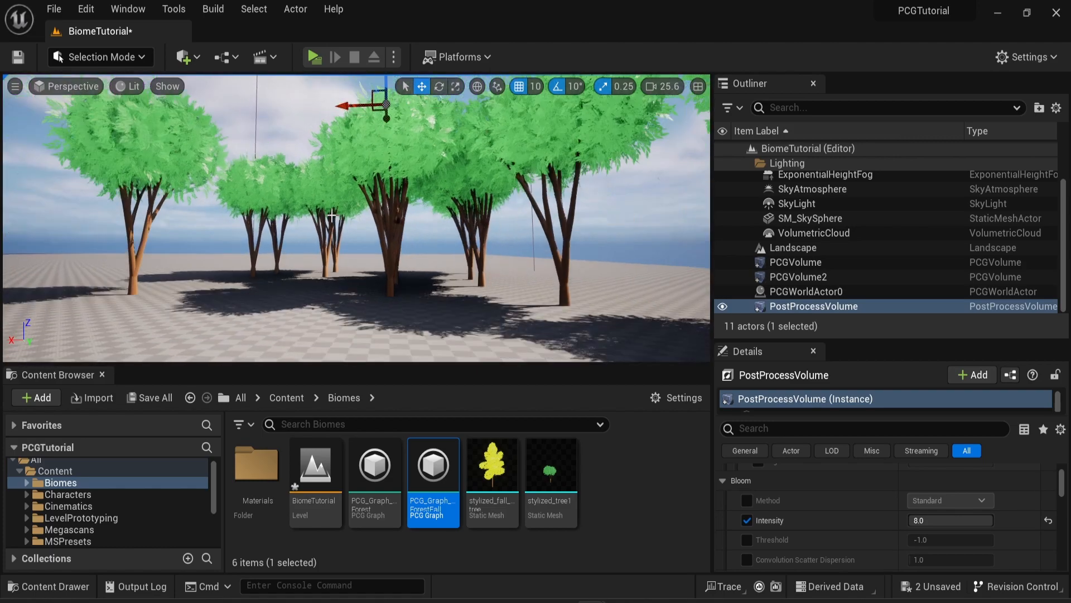
middle_click_drag(332, 219, 321, 195)
right_click_drag(342, 229, 284, 245)
scroll(342, 229, "down", 5)
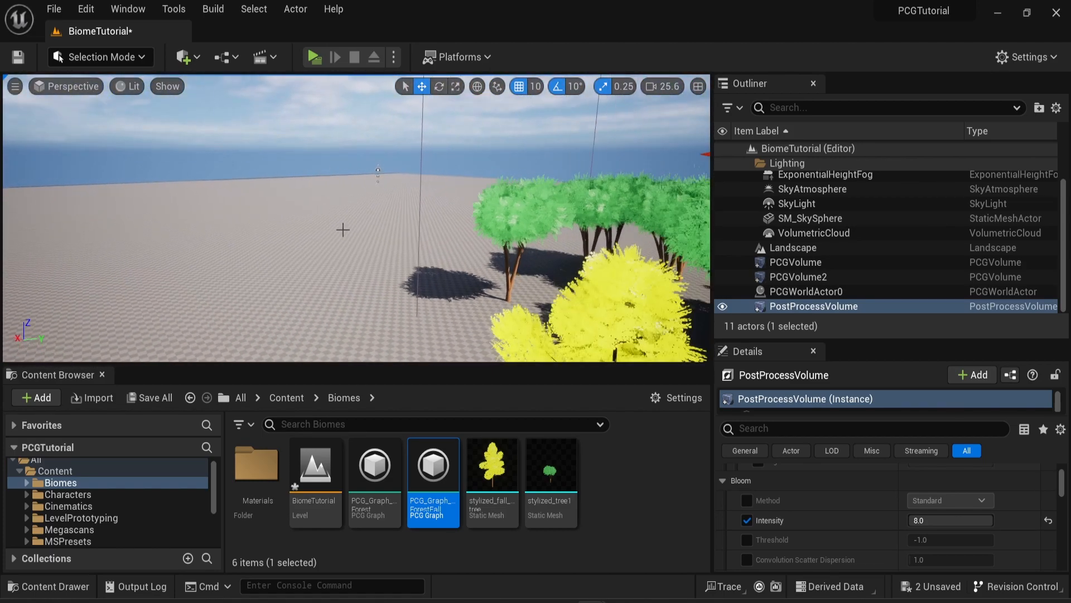
middle_click_drag(350, 229, 370, 219)
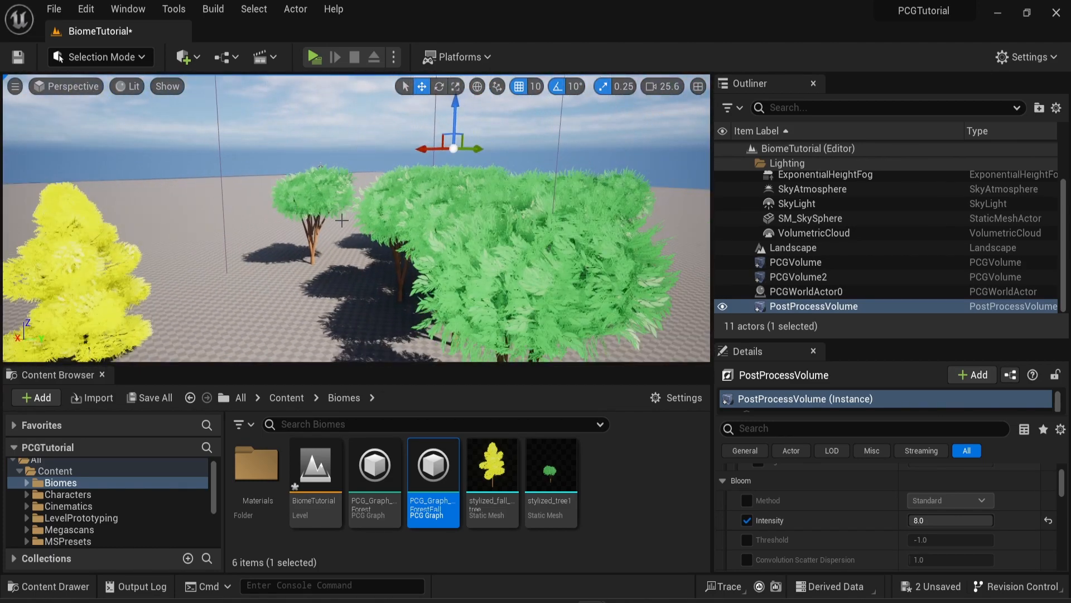
scroll(347, 226, "down", 5)
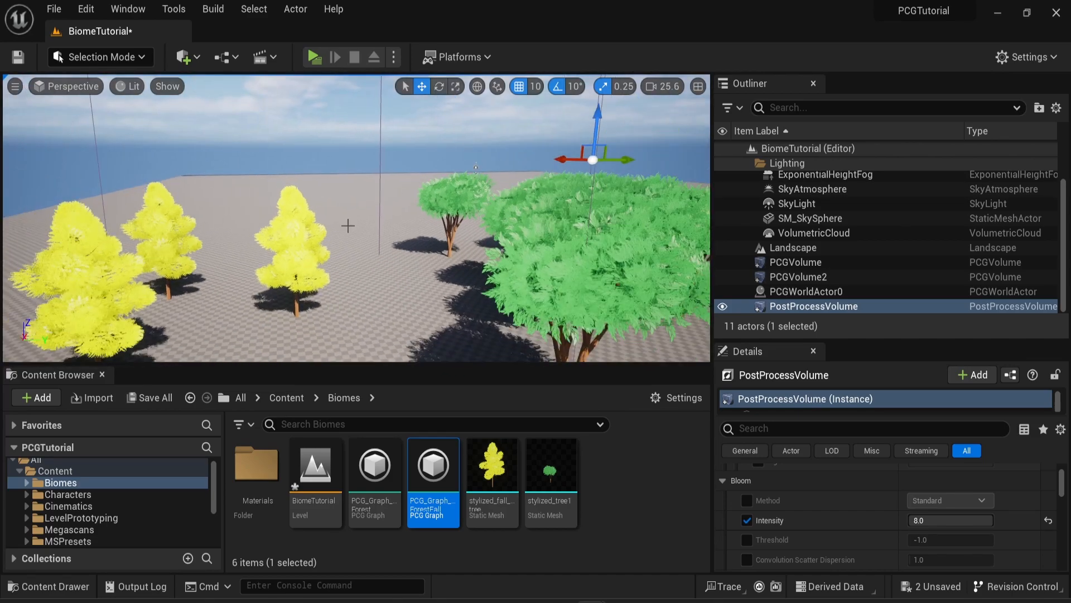
scroll(321, 281, "down", 4)
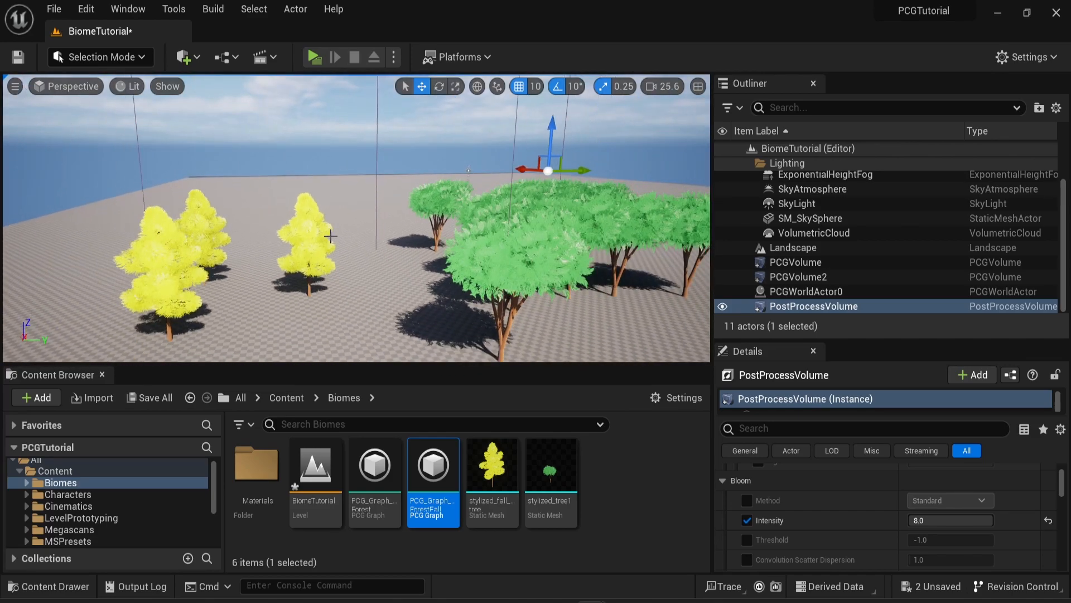
scroll(324, 234, "down", 3)
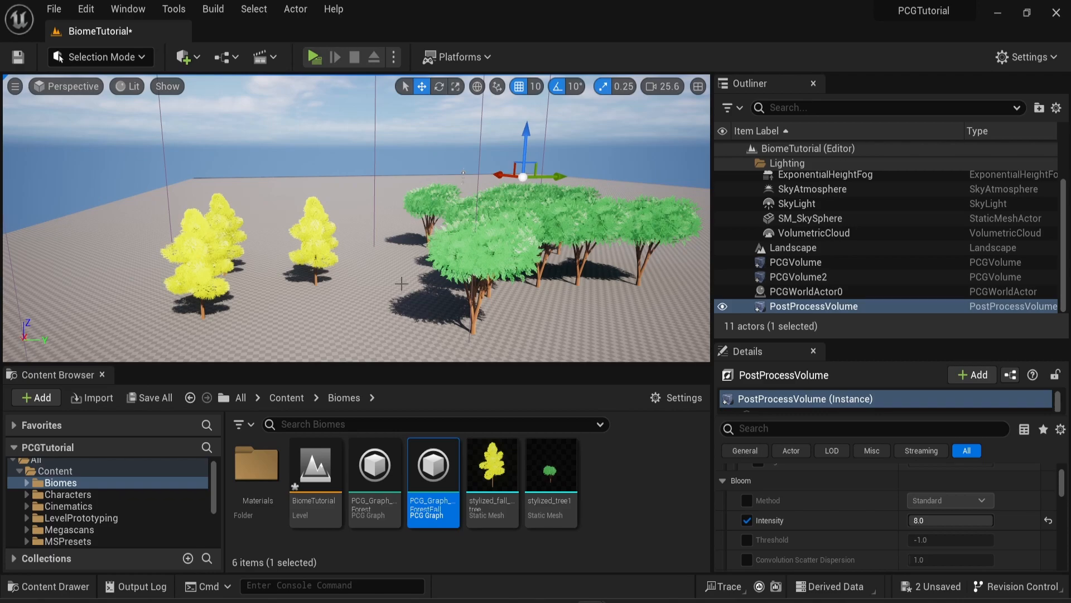
scroll(401, 283, "down", 2)
- In Landscape Mode, sculpt a hill beneath both tree groups and check the Landscape connection in PCG_Graph_Forest
key("shift+2")
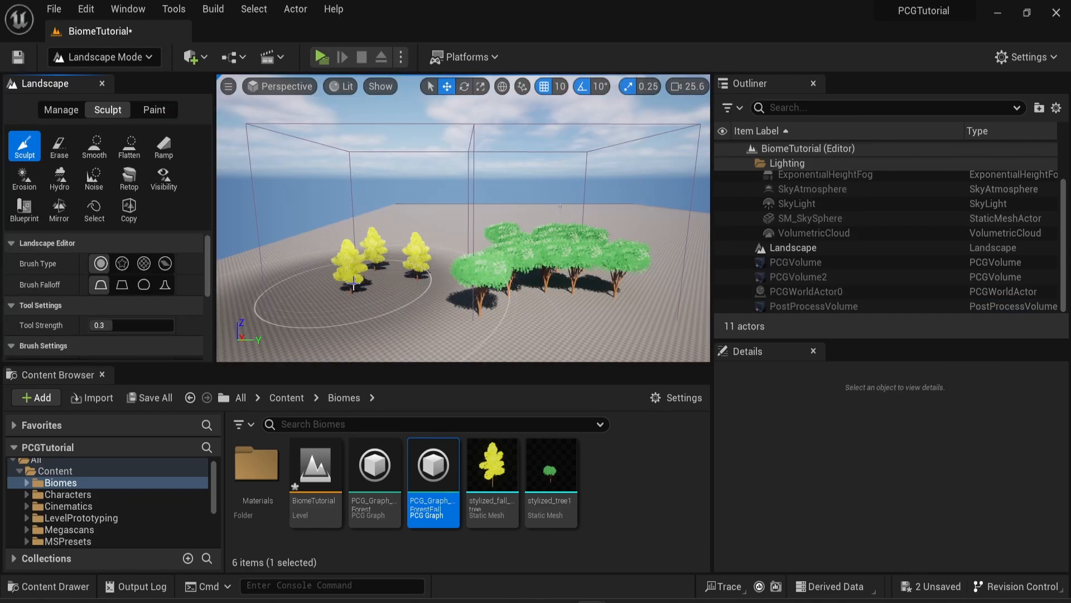
mouse_move(365, 283)
left_mouse_down()
mouse_move(385, 301)
mouse_move(492, 331)
mouse_move(494, 312)
mouse_move(523, 286)
mouse_move(549, 296)
left_mouse_up()
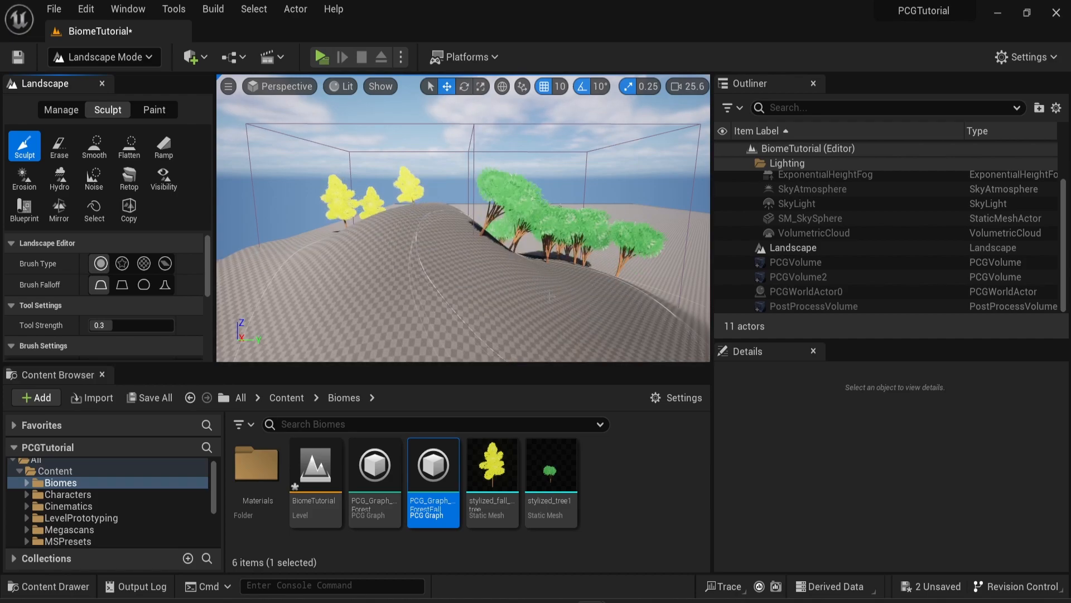
double_click(368, 474)
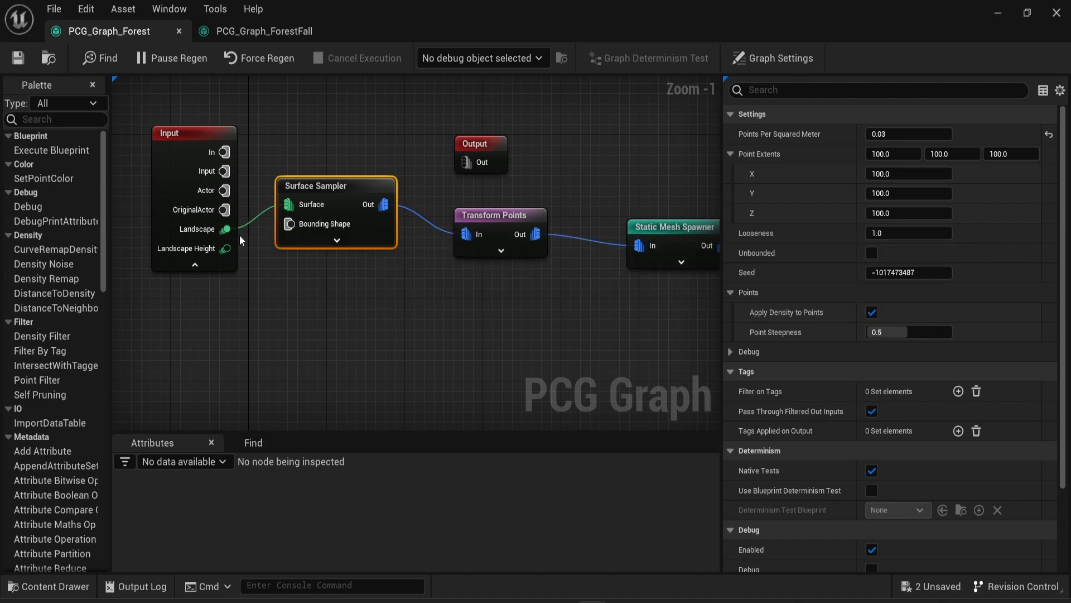
left_click(996, 13)
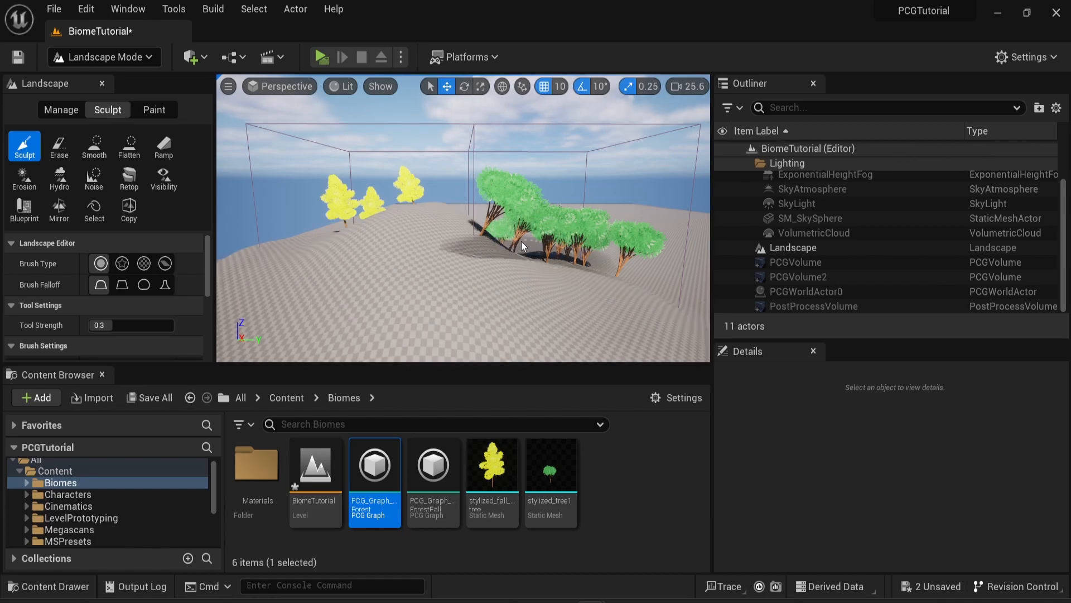
- Undo the landscape sculpting and return to Selection Mode
key("ctrl+z")
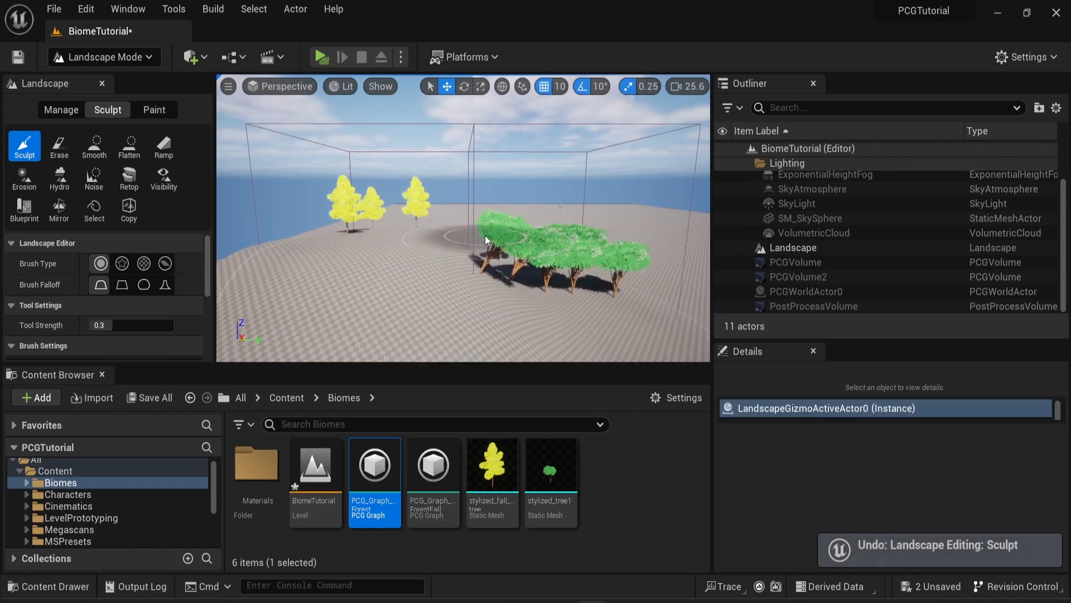
left_click(124, 59)
left_click(136, 81)
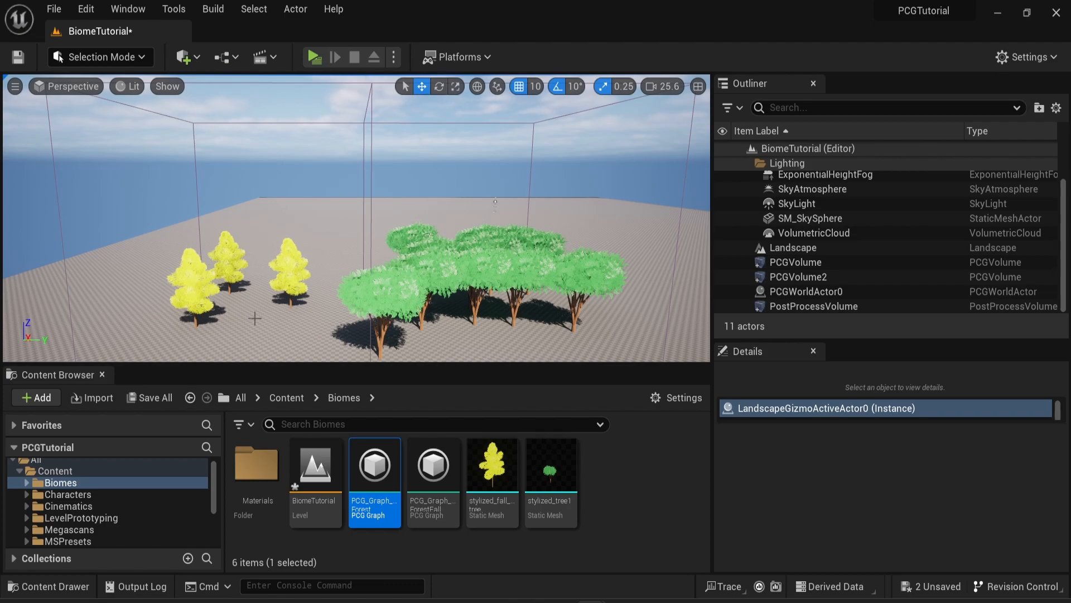
- In PCG_Graph_Forest, disconnect the Surface Sampler from the Input node's Landscape pin and from Transform Points
scroll(377, 268, "down", 2)
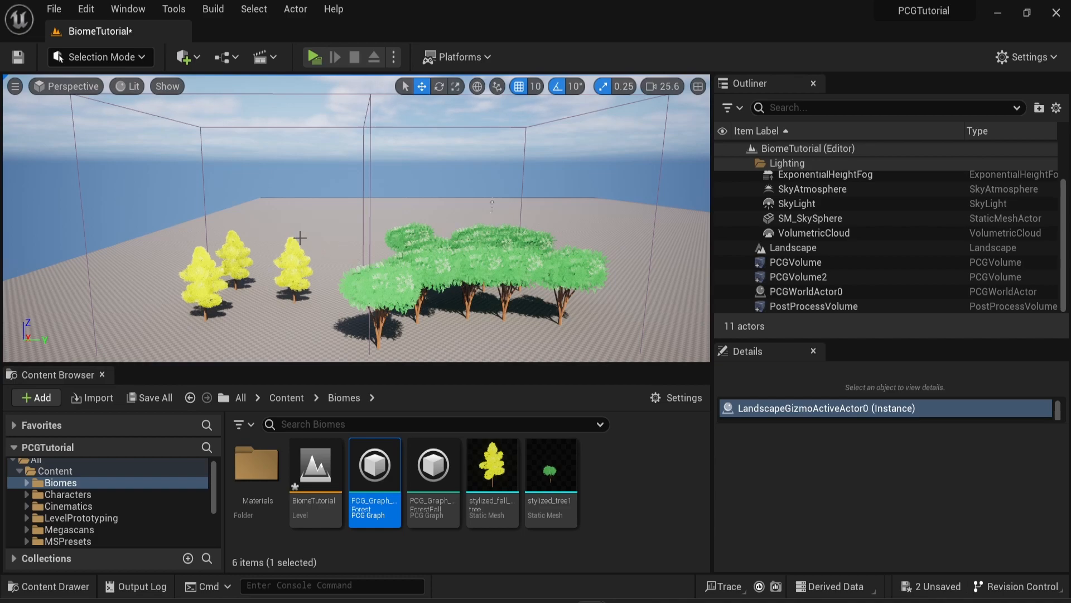
scroll(298, 240, "down", 2)
right_click_drag(299, 243, 335, 243)
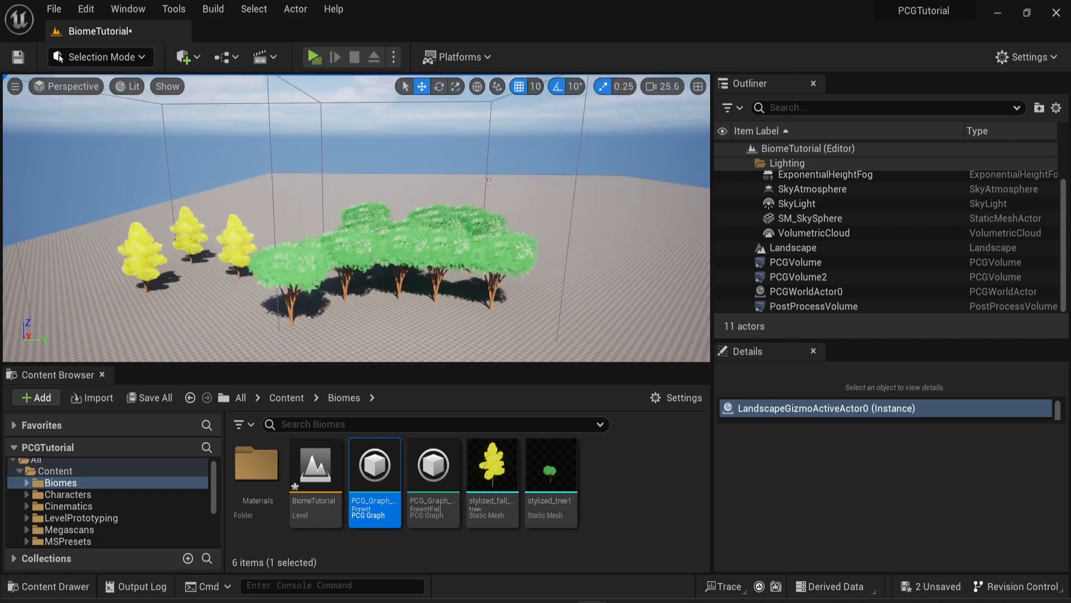
double_click(371, 478)
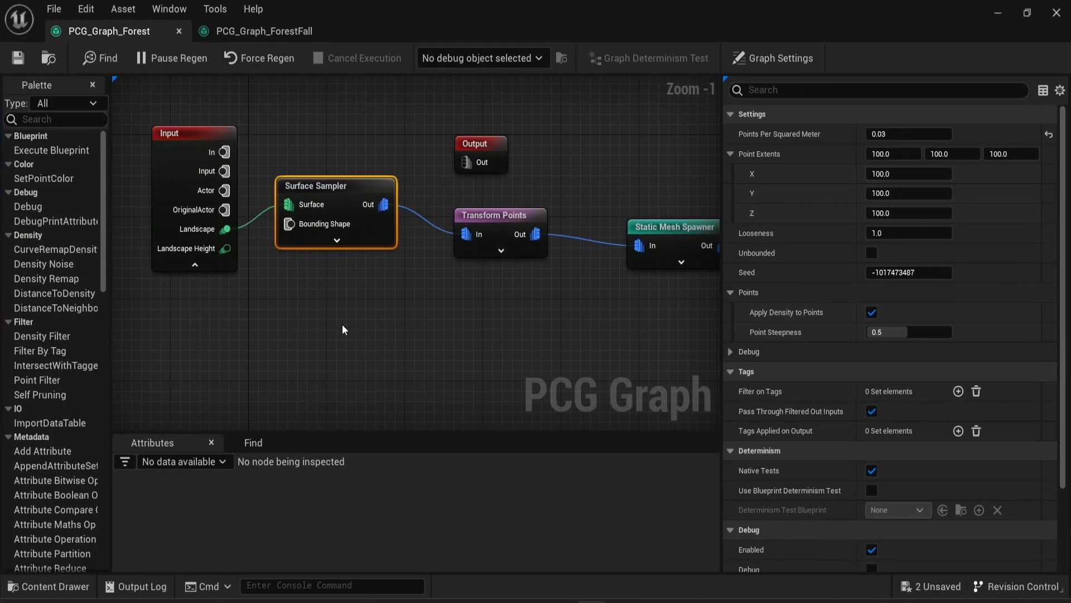
scroll(343, 324, "down", 2)
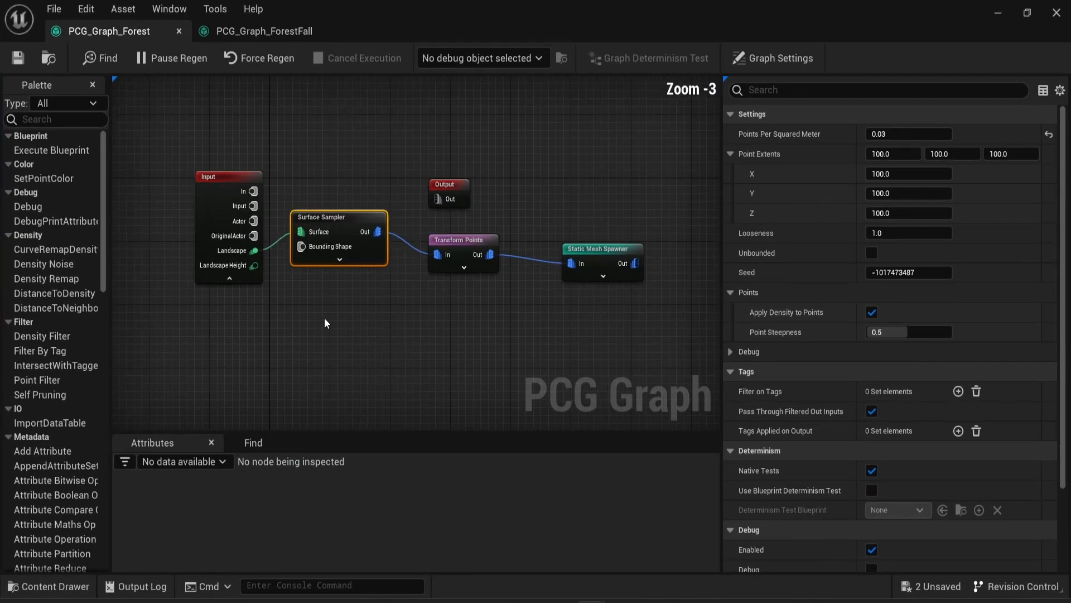
left_click(274, 249, "alt")
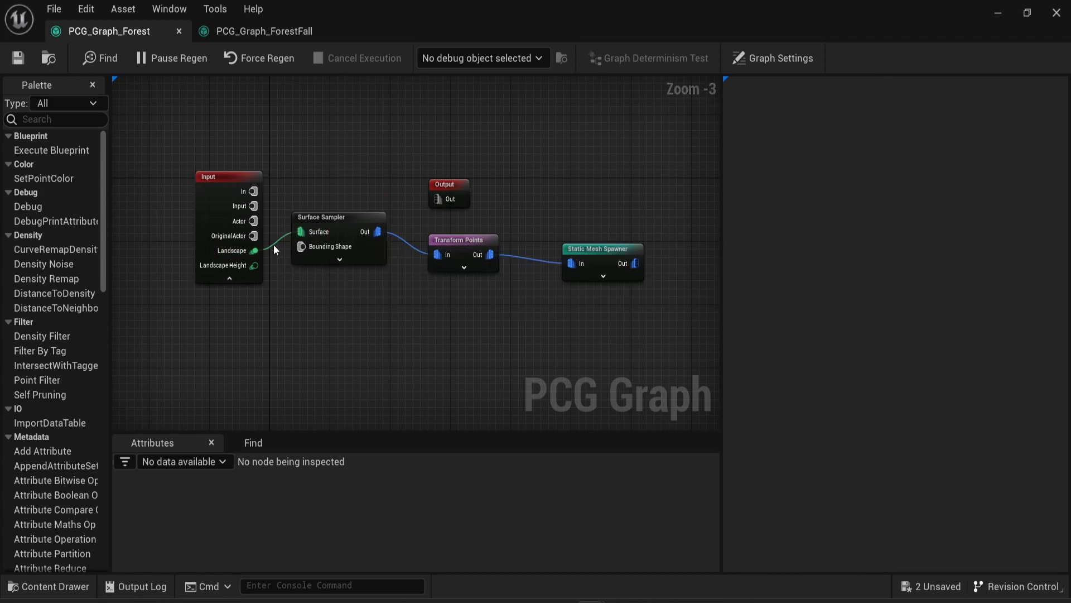
left_click(405, 247, "alt")
- Add a Spline Sampler node and a Get Spline Data node below the Input node in PCG_Graph_Forest
right_click(258, 328)
type("spline")
key("Return")
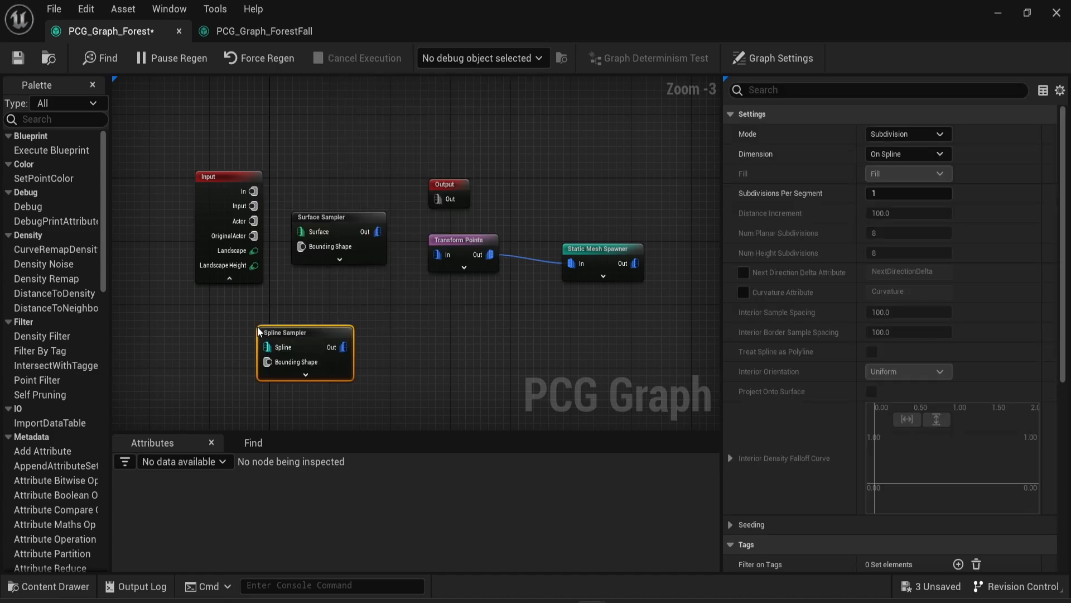
right_click(171, 317)
type("get spl")
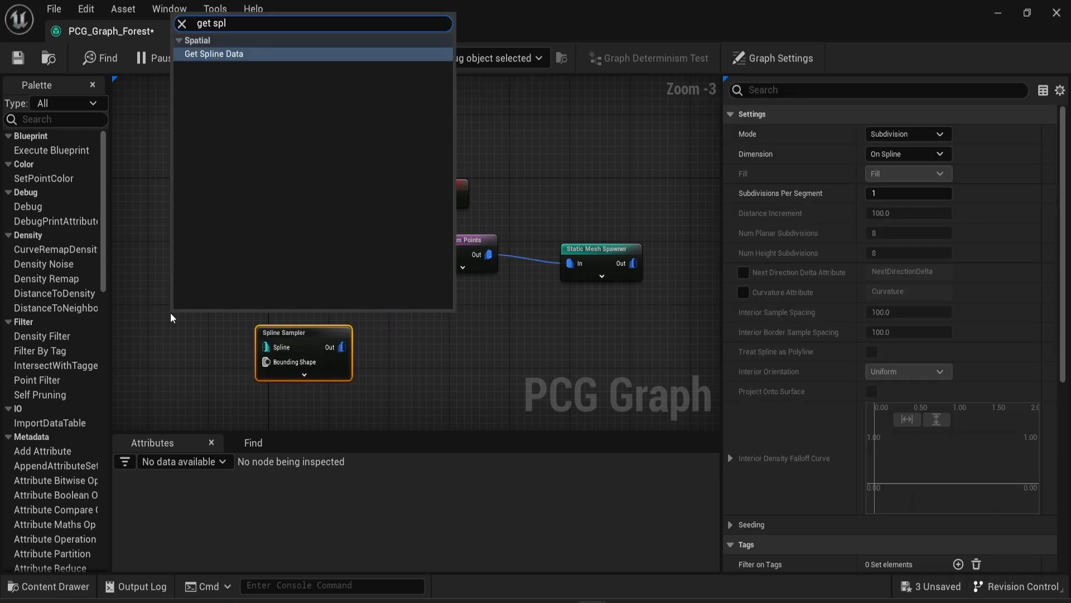
key("Return")
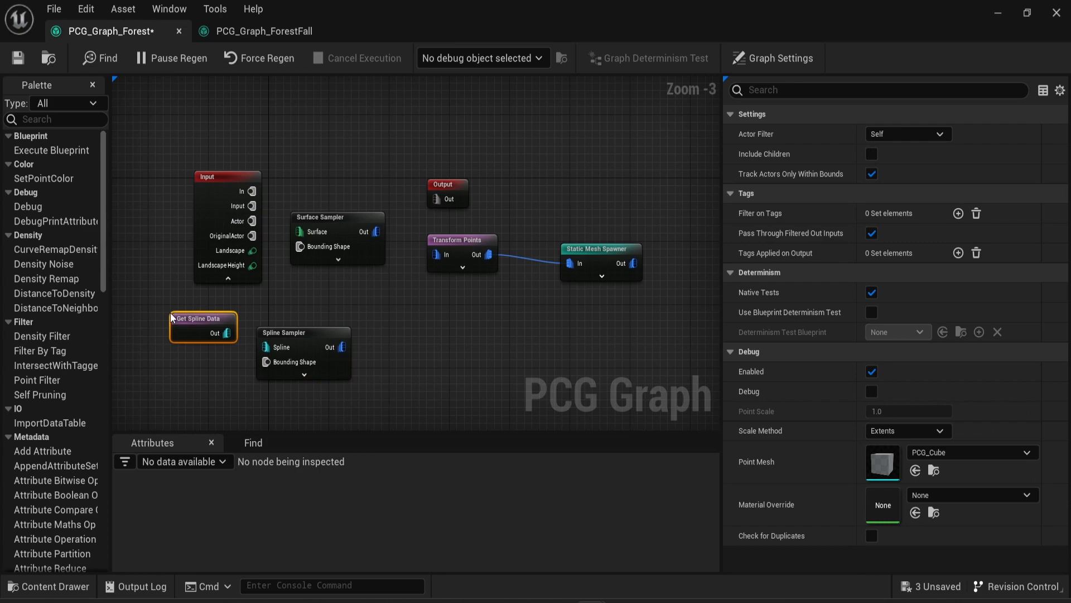
- Wire Get Spline Data into the Spline Sampler and its output into Transform Points, and arrange the spline chain's nodes in a row
left_click_drag(226, 333, 266, 347)
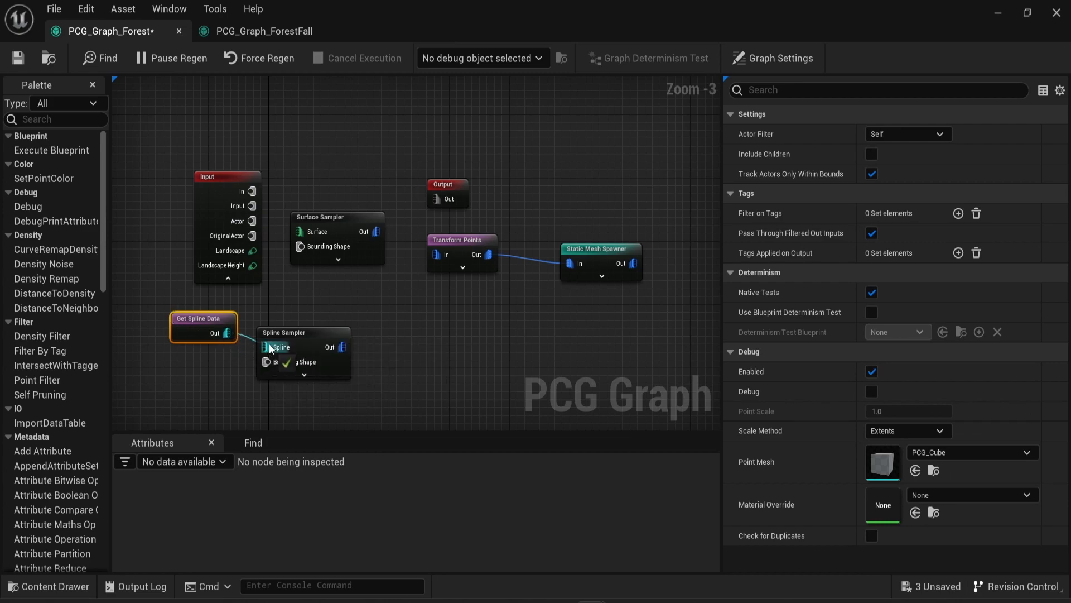
left_click_drag(342, 347, 436, 254)
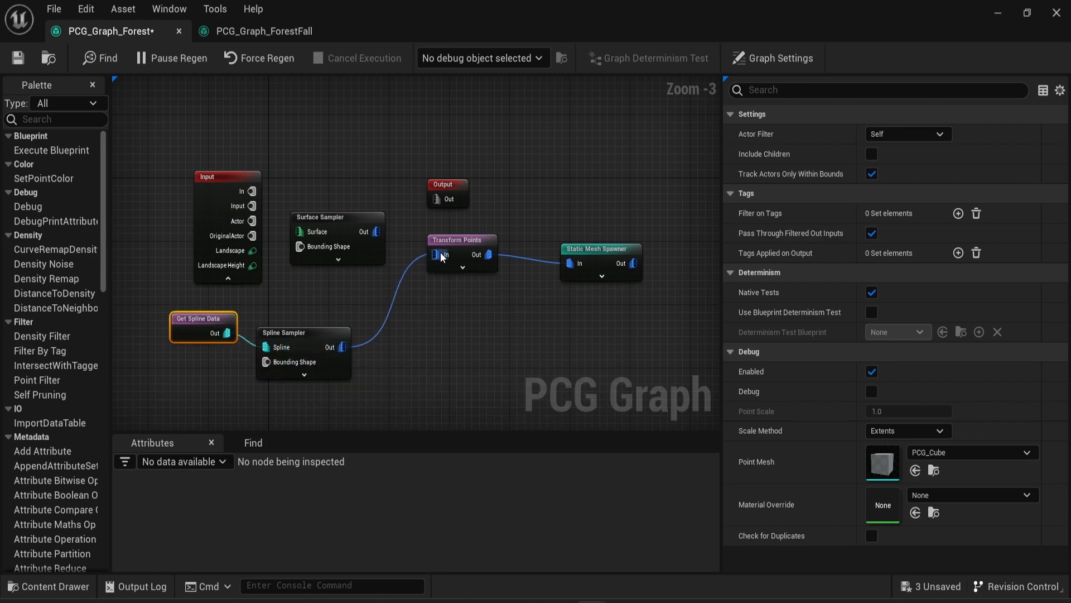
left_click_drag(157, 152, 309, 150)
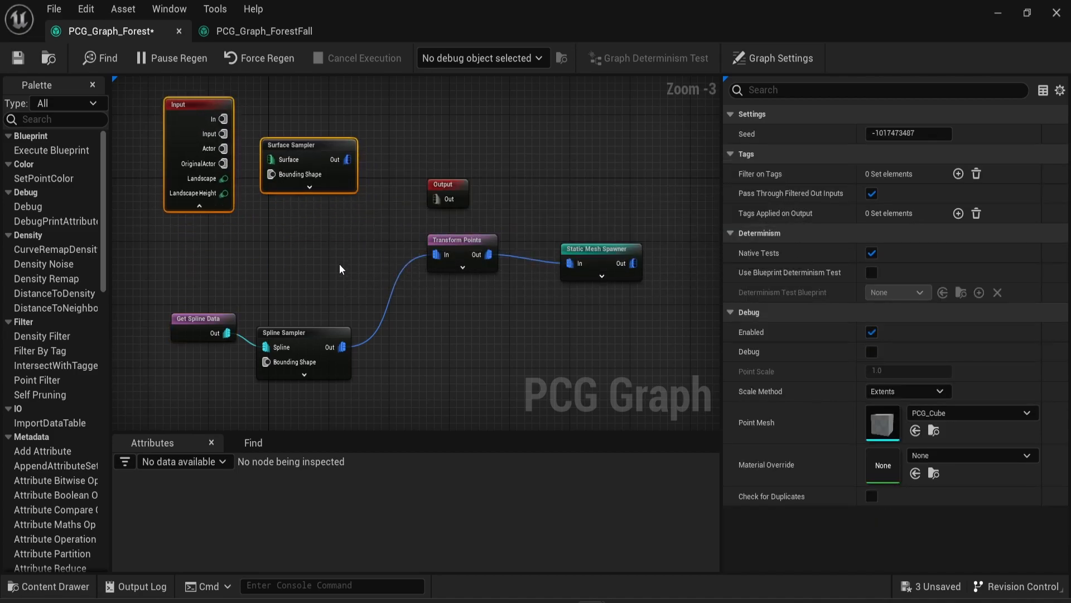
right_click_drag(340, 264, 296, 211)
left_click(414, 251)
left_click_drag(414, 252, 391, 283)
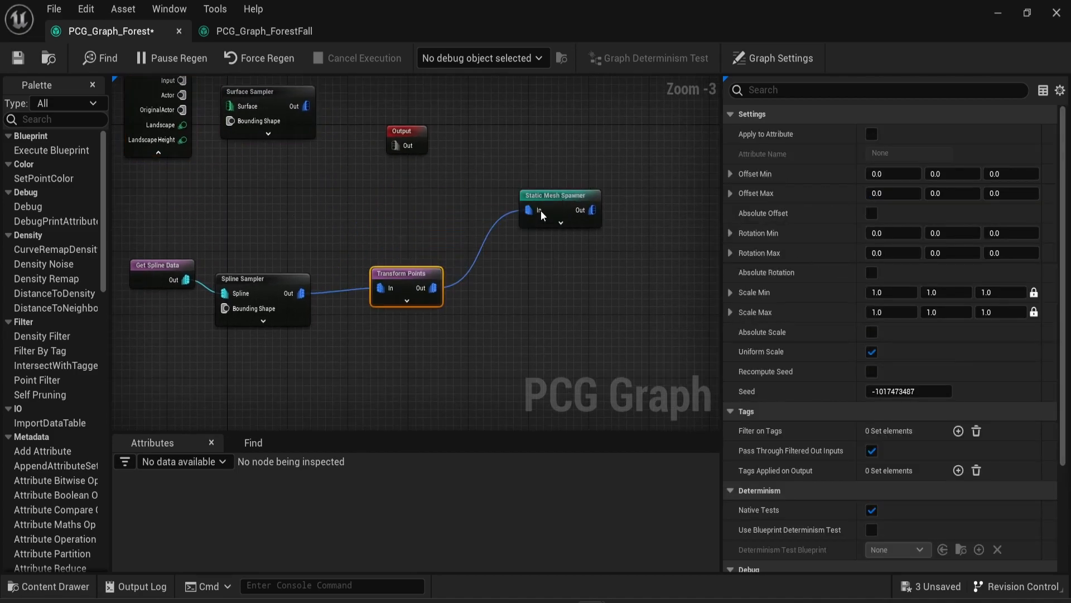
left_click_drag(551, 200, 538, 278)
- Set the Get Spline Data node's Actor Filter to All World Actors
left_click(179, 264)
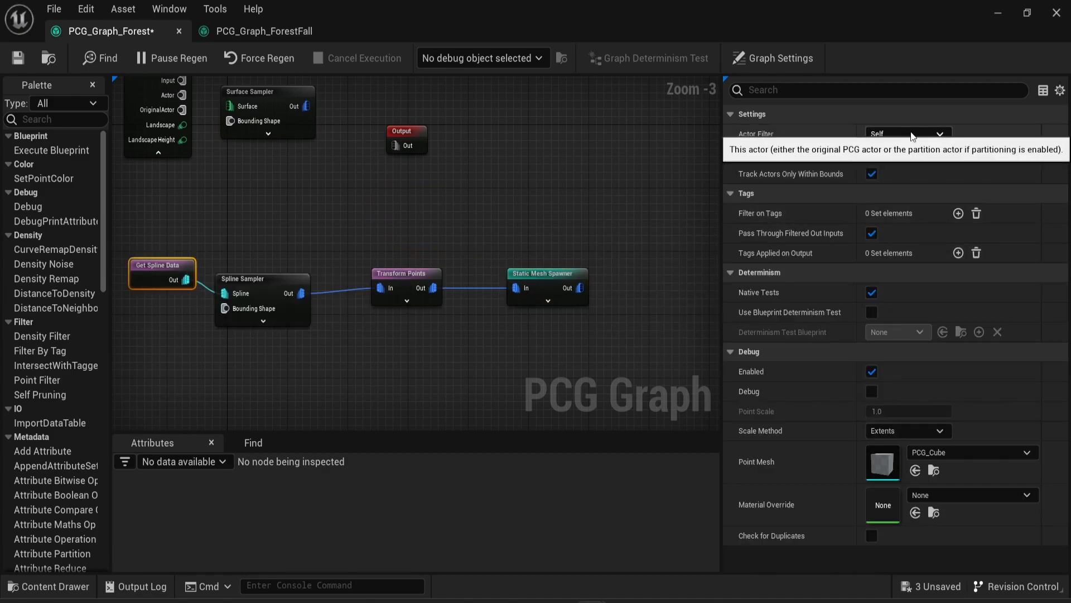
left_click(911, 134)
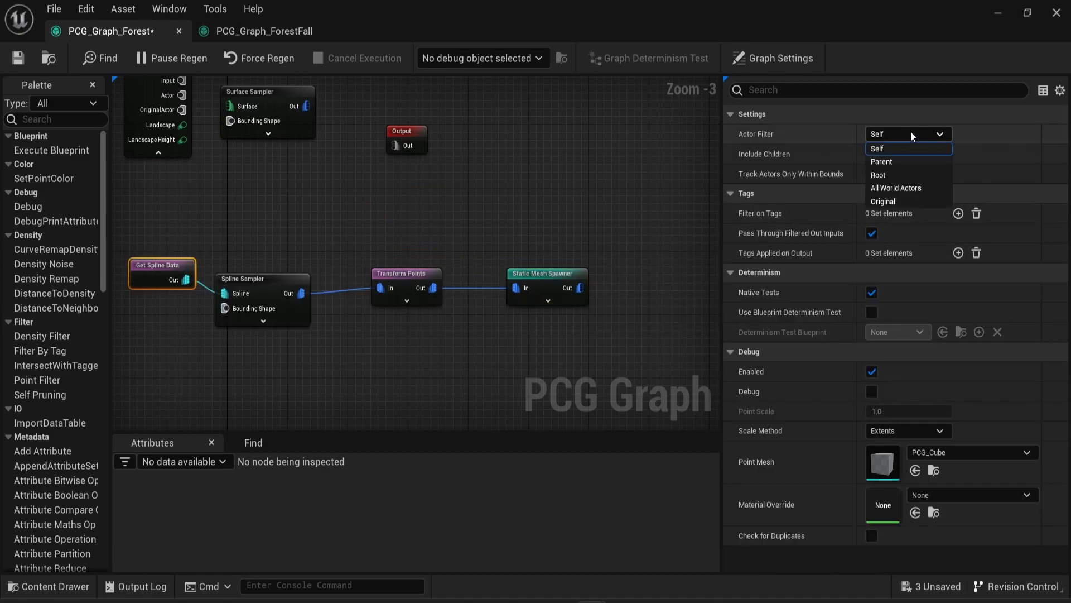
left_click(909, 188)
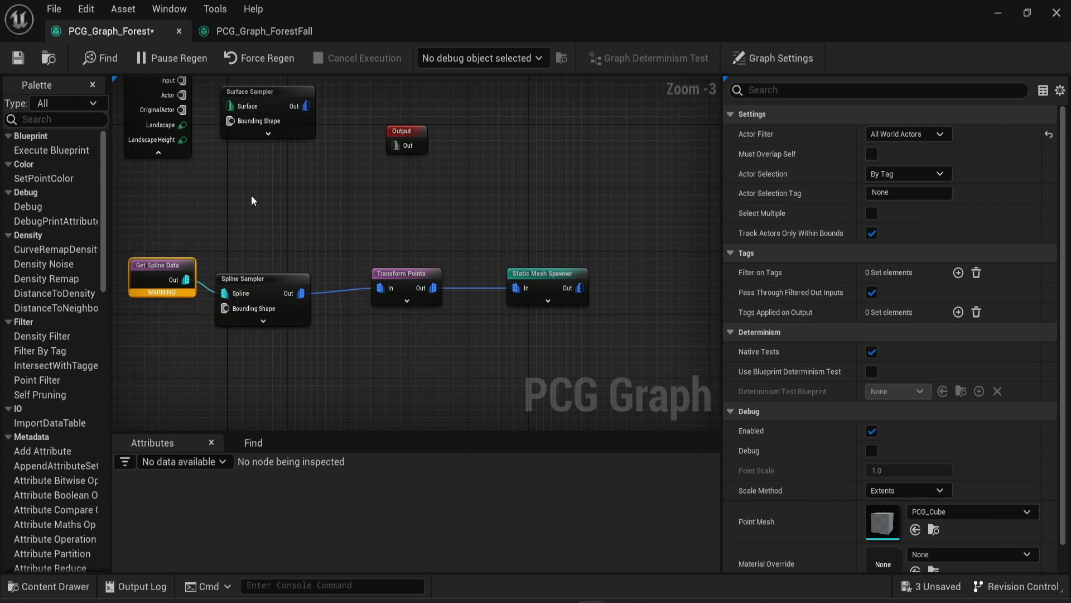
- Create a Blueprint Class with Actor as its parent in the Biomes folder and name it BP_Spline
left_click(995, 14)
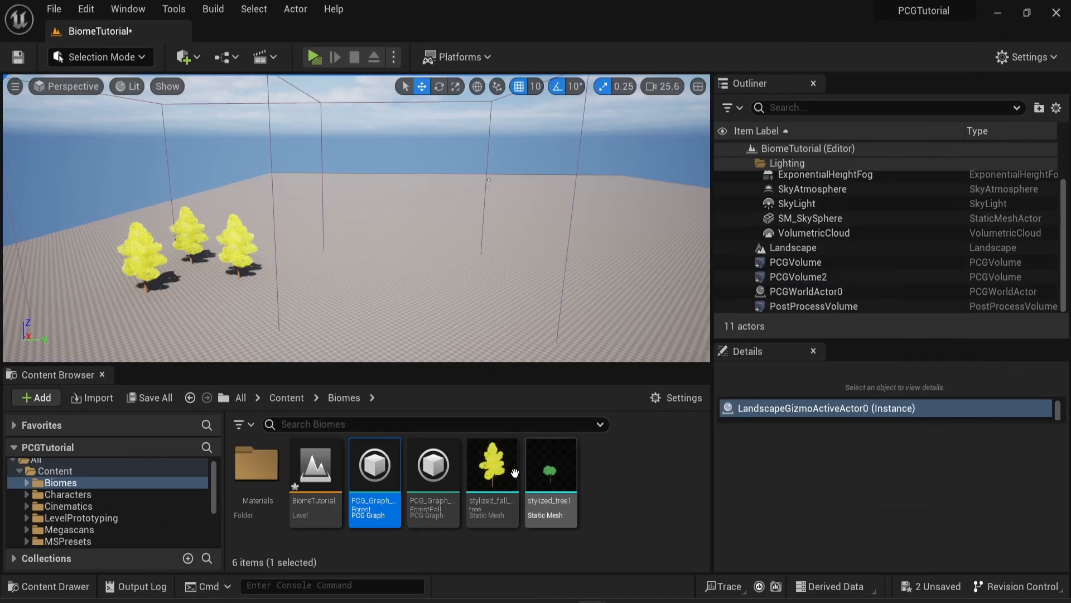
right_click(614, 476)
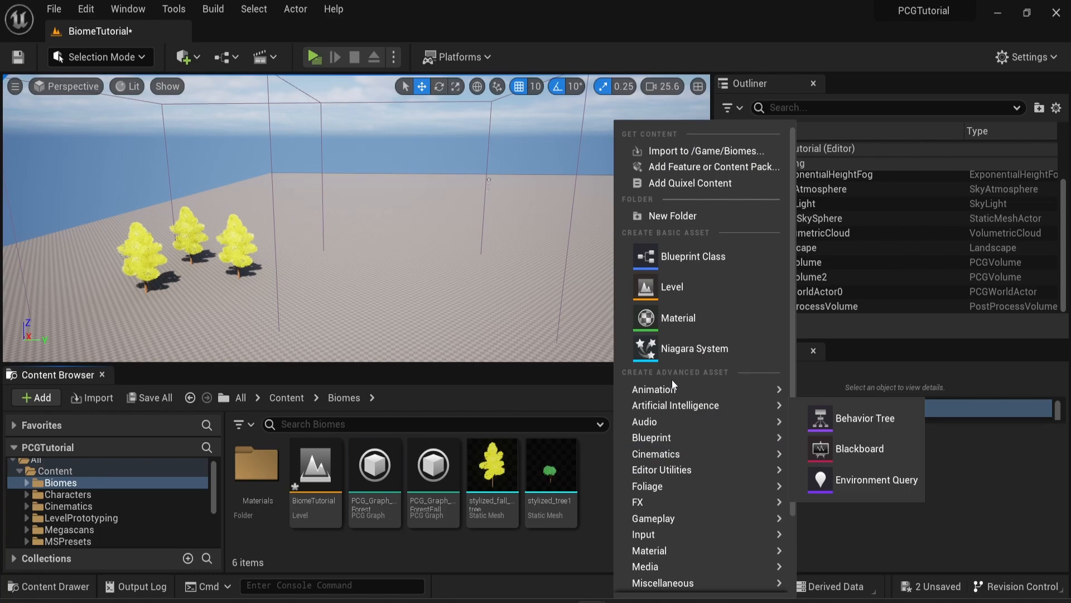
left_click(699, 267)
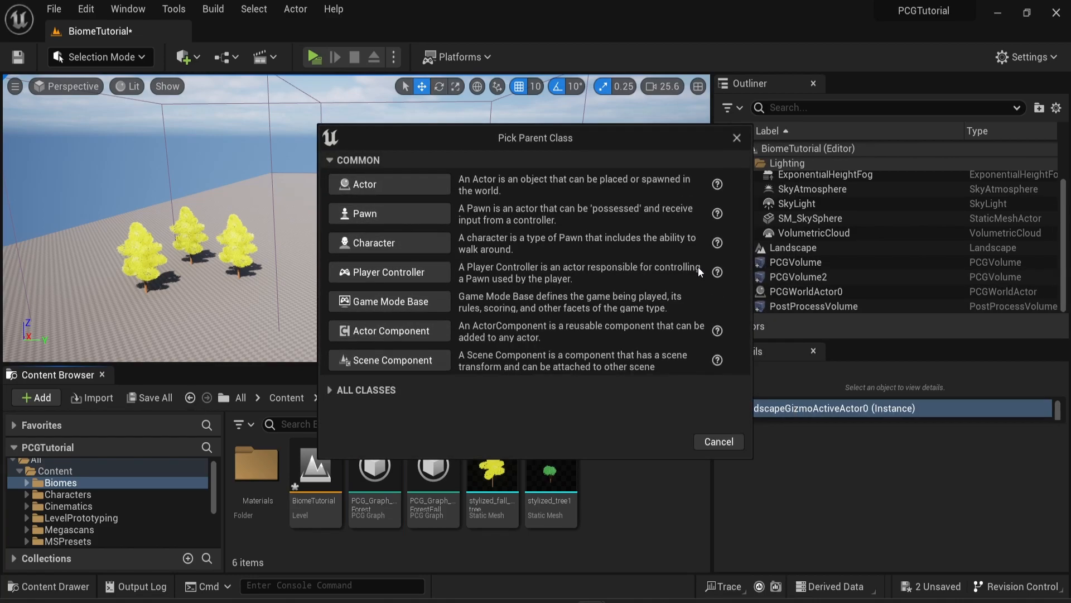
left_click(422, 186)
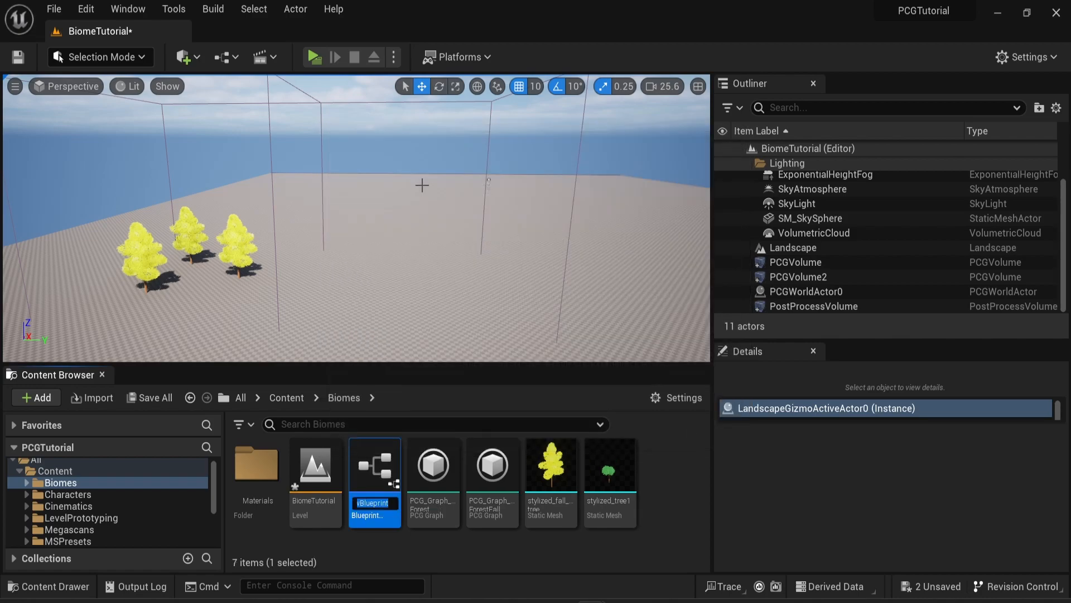
type("BP_Spline")
key("Return")
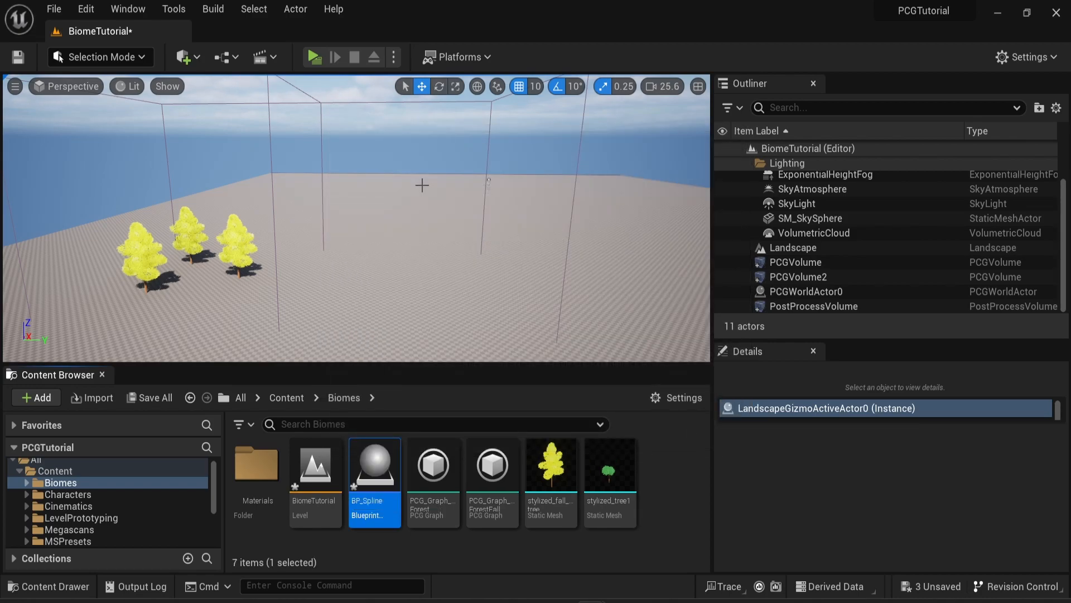
- Open BP_Spline and add a Spline component under DefaultSceneRoot
double_click(375, 466)
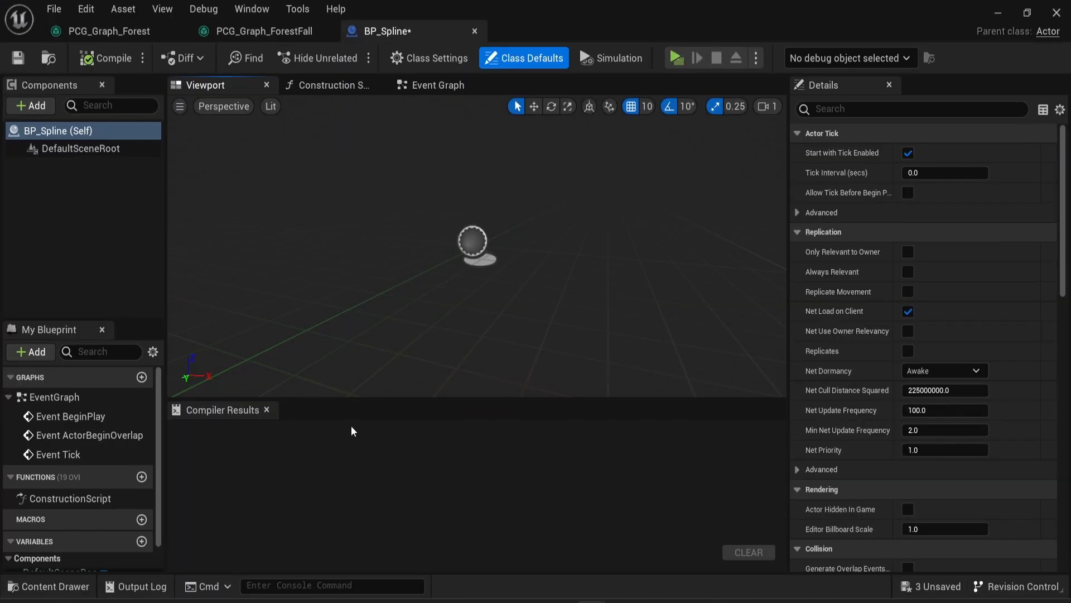
left_click(31, 109)
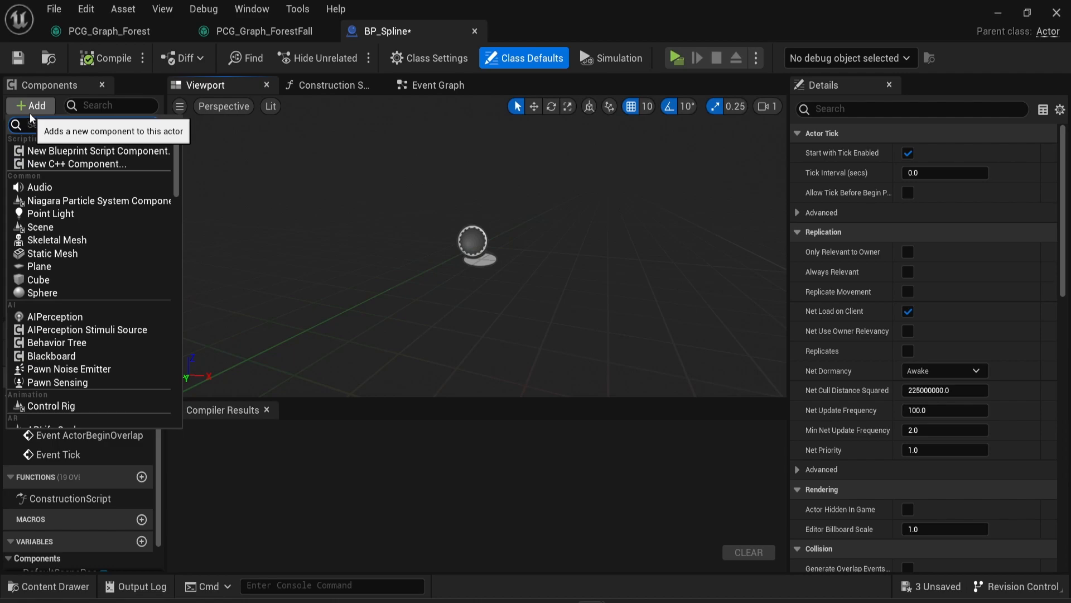
type("splin")
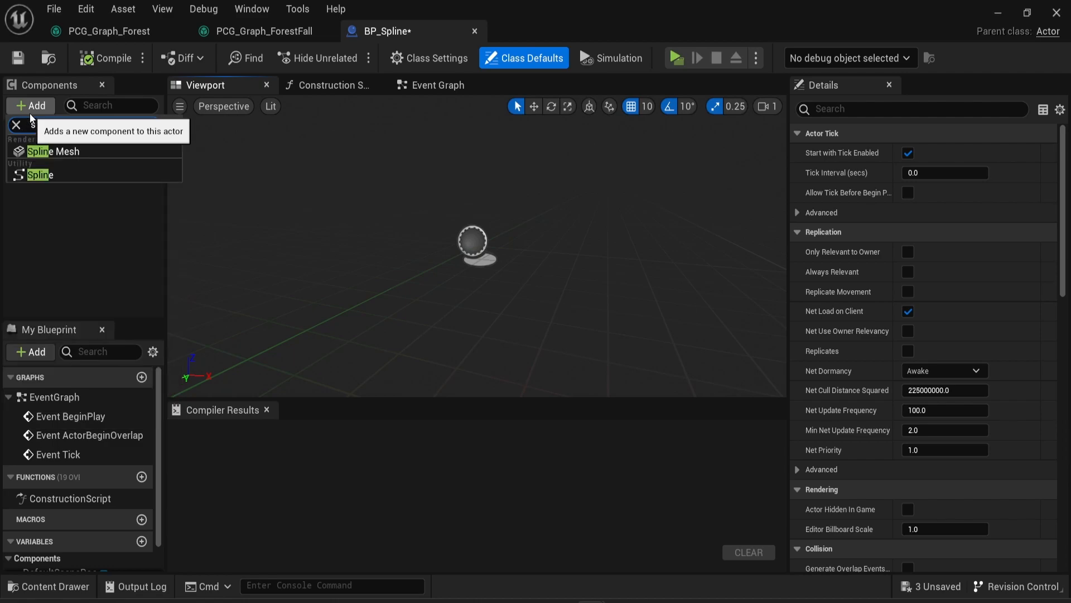
left_click(61, 175)
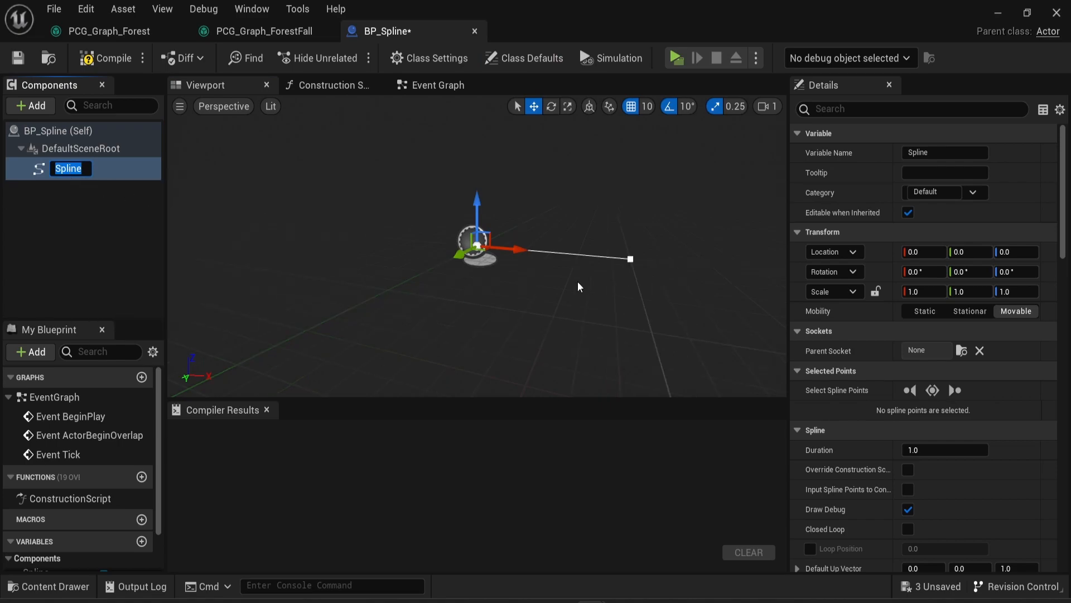
left_click(92, 208)
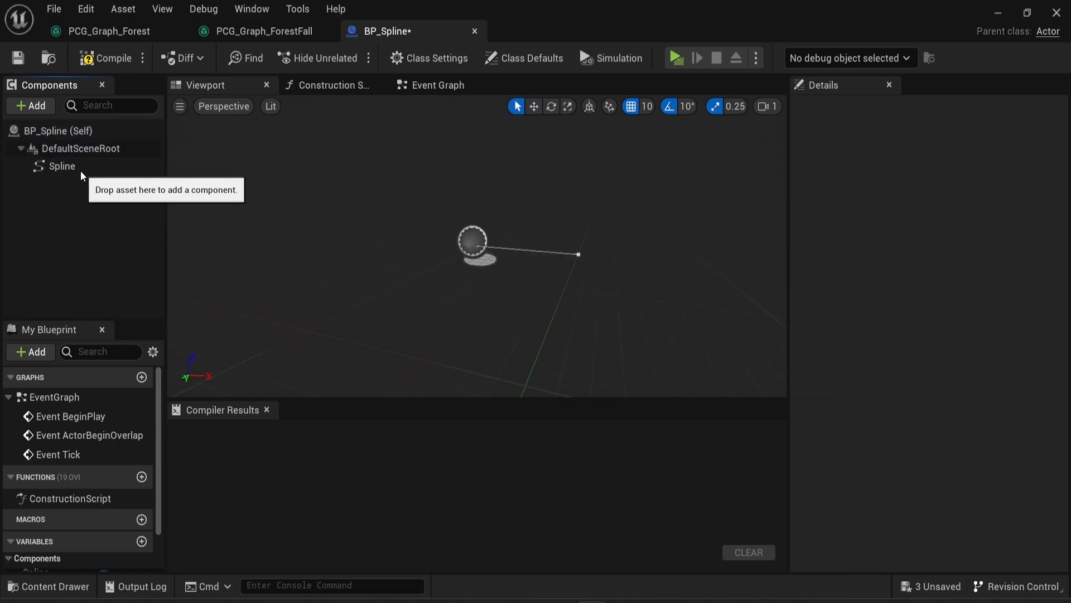
- Enable Closed Loop on BP_Spline's Spline component and save the blueprint
left_click(81, 170)
left_click(864, 108)
type("closed")
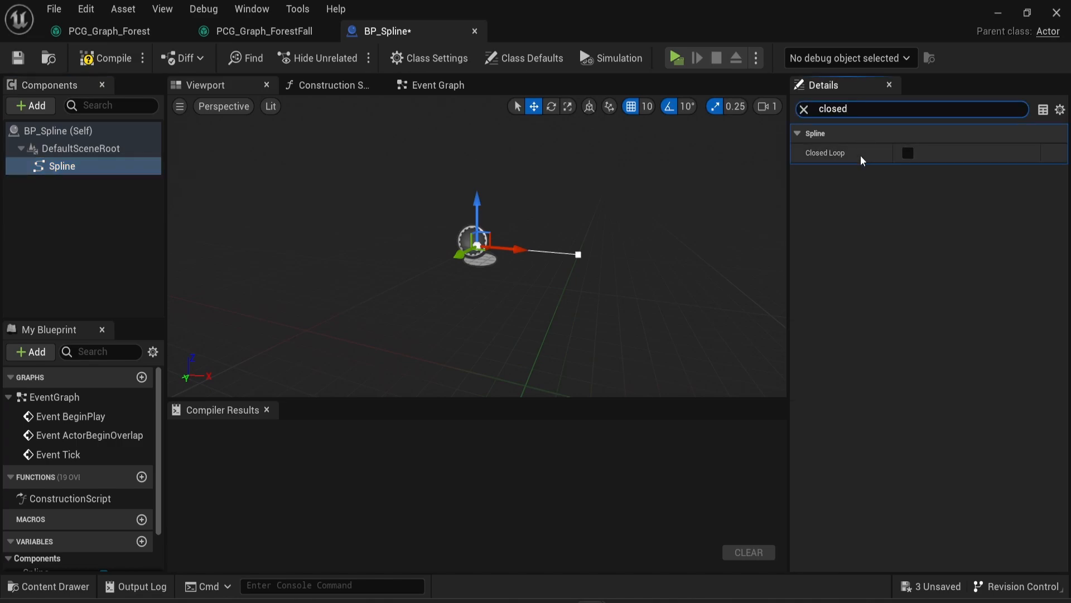
left_click(908, 153)
key("ctrl+s")
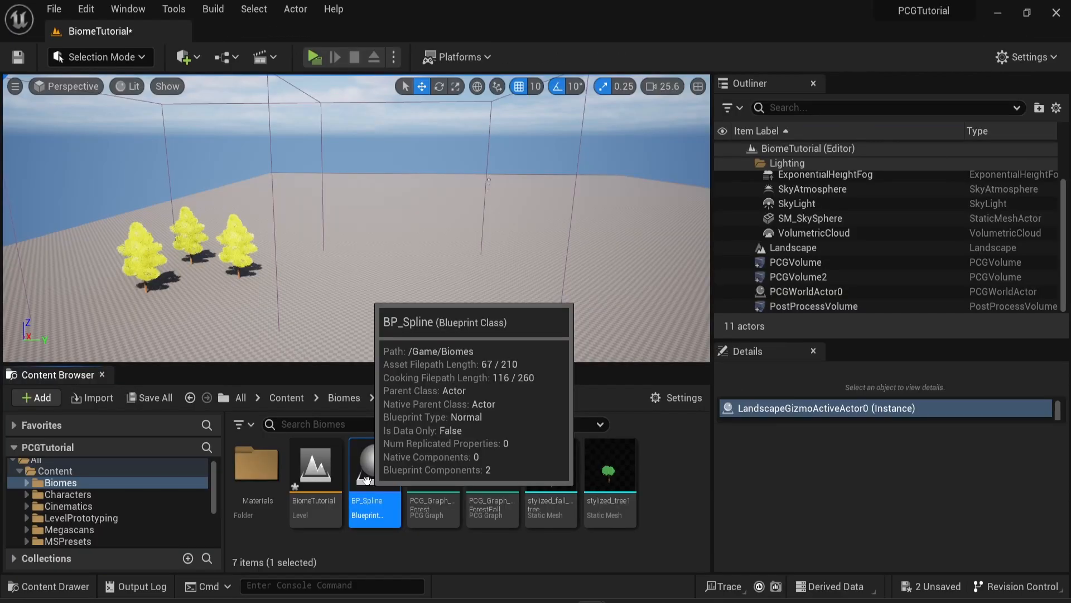
- Create a child Blueprint class of BP_Spline named BP_Spline_Forest in the Biomes folder
right_click(368, 481)
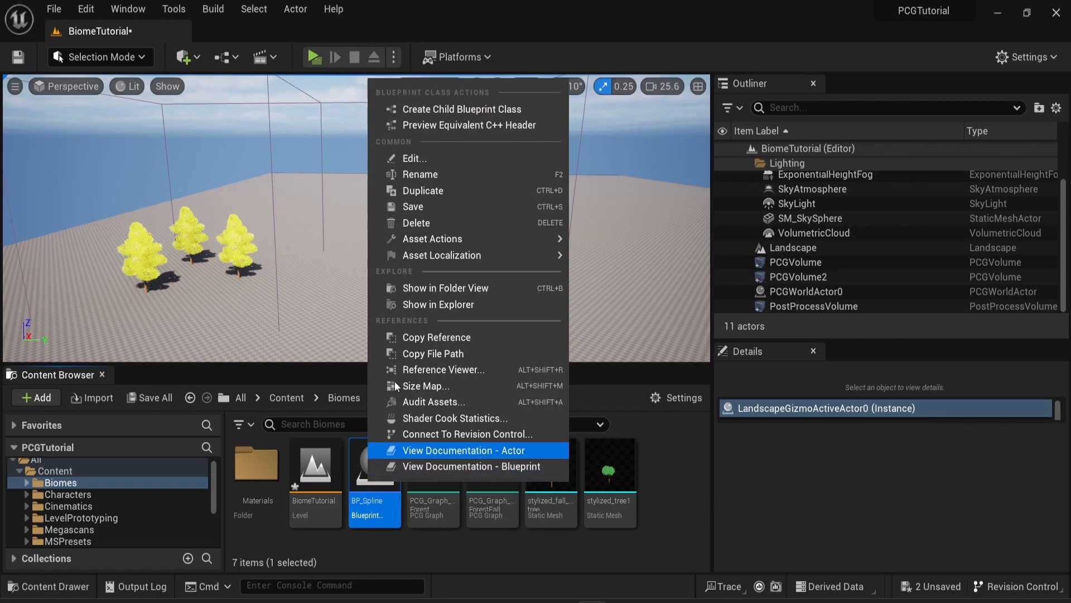
left_click(446, 116)
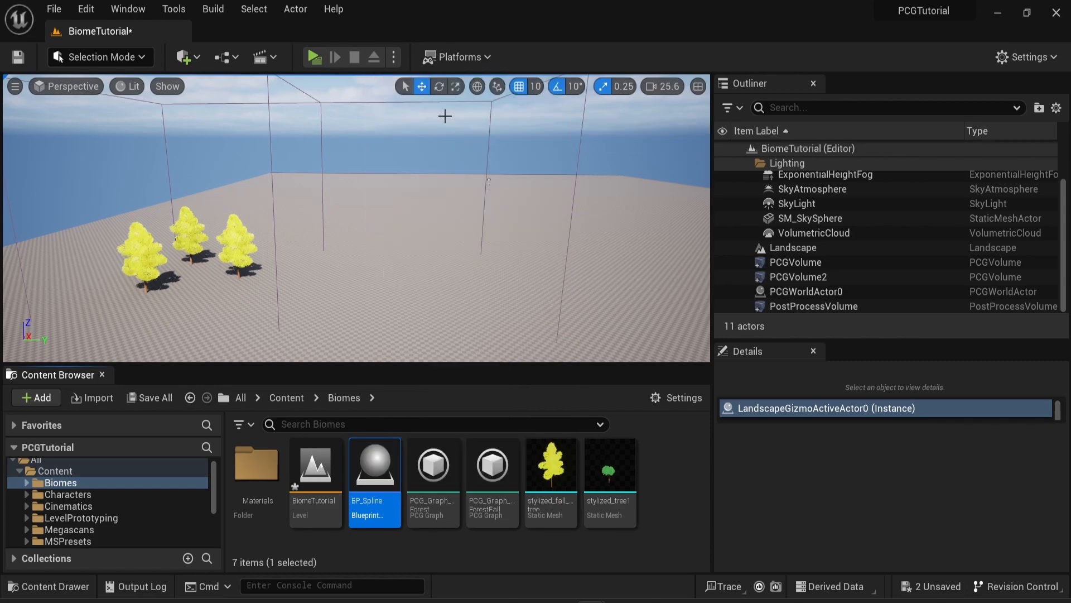
type("Spline_Ch")
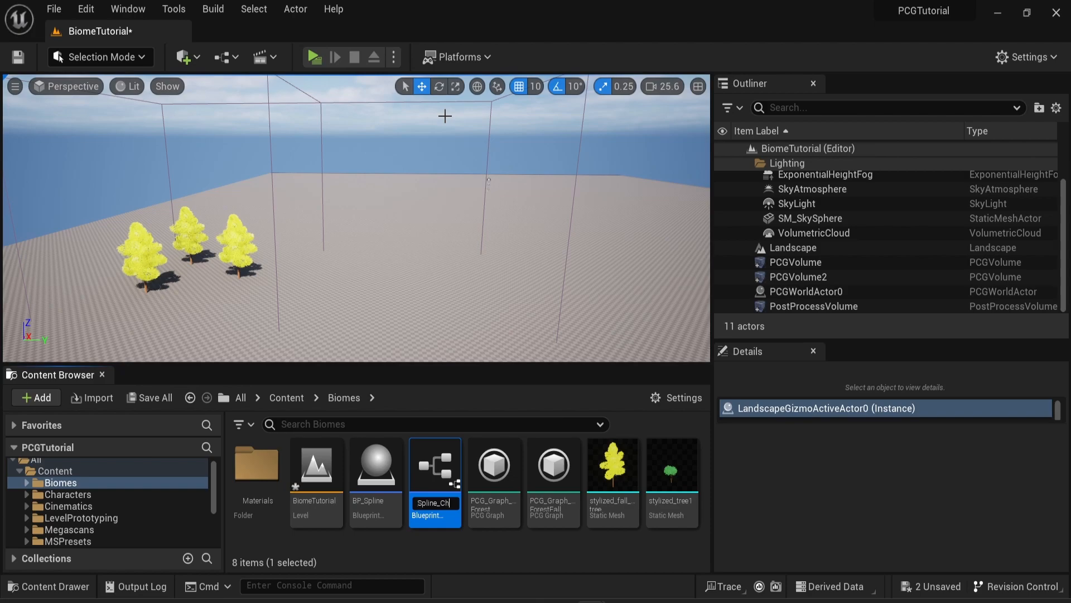
key("BackSpace")
key("BackSpace")
type("Forest")
key("Return")
- Create a second child Blueprint class of BP_Spline and name it BP_Spline_ForestFall
right_click(366, 468)
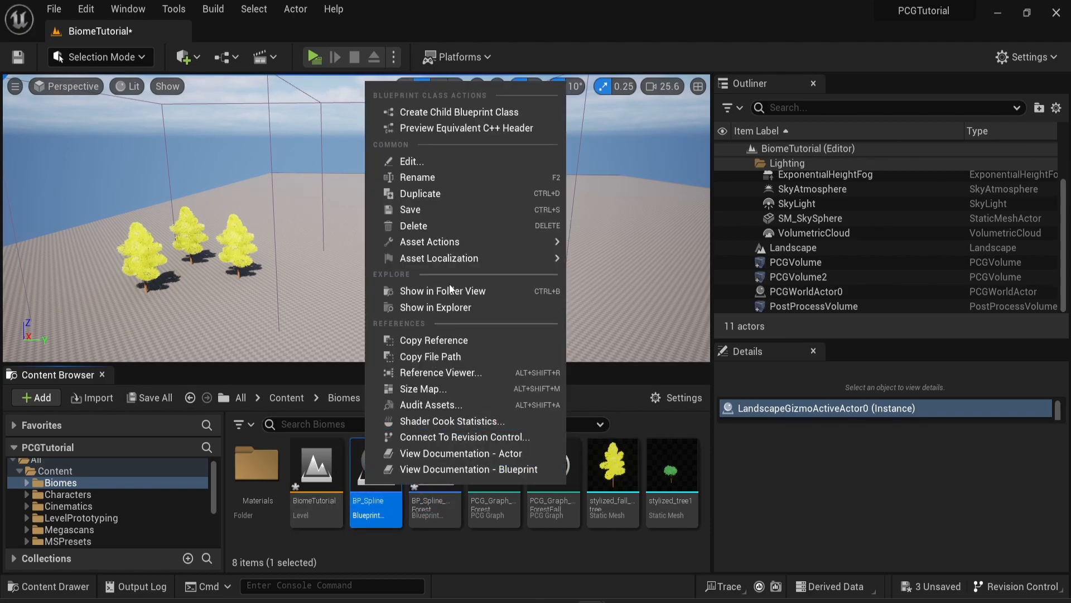
left_click(450, 112)
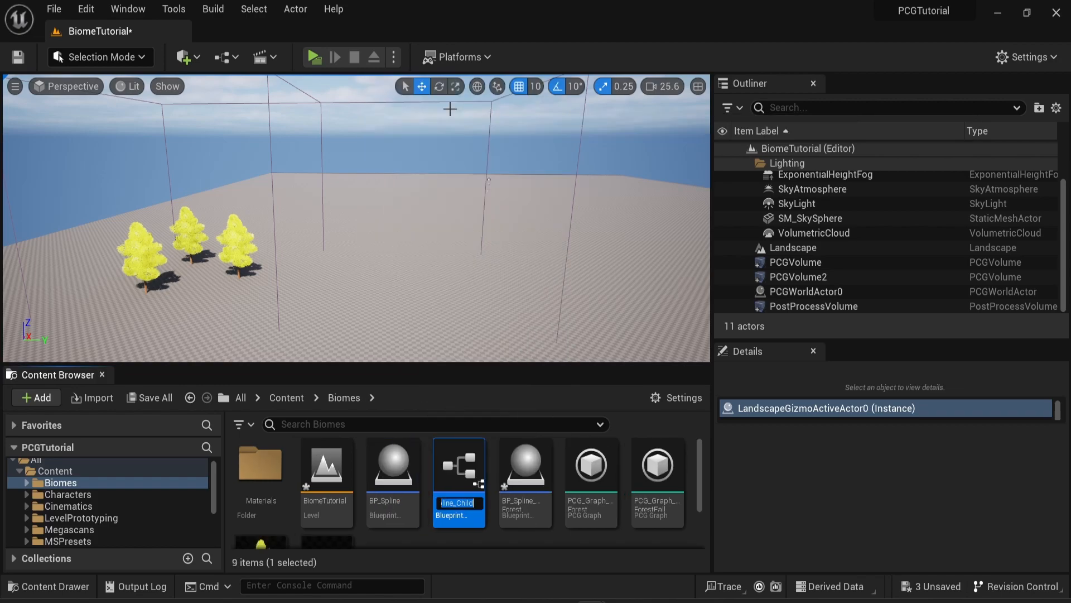
key("Right")
key("BackSpace")
key("BackSpace")
key("BackSpace")
key("BackSpace")
key("BackSpace")
type("ForestFall")
key("Return")
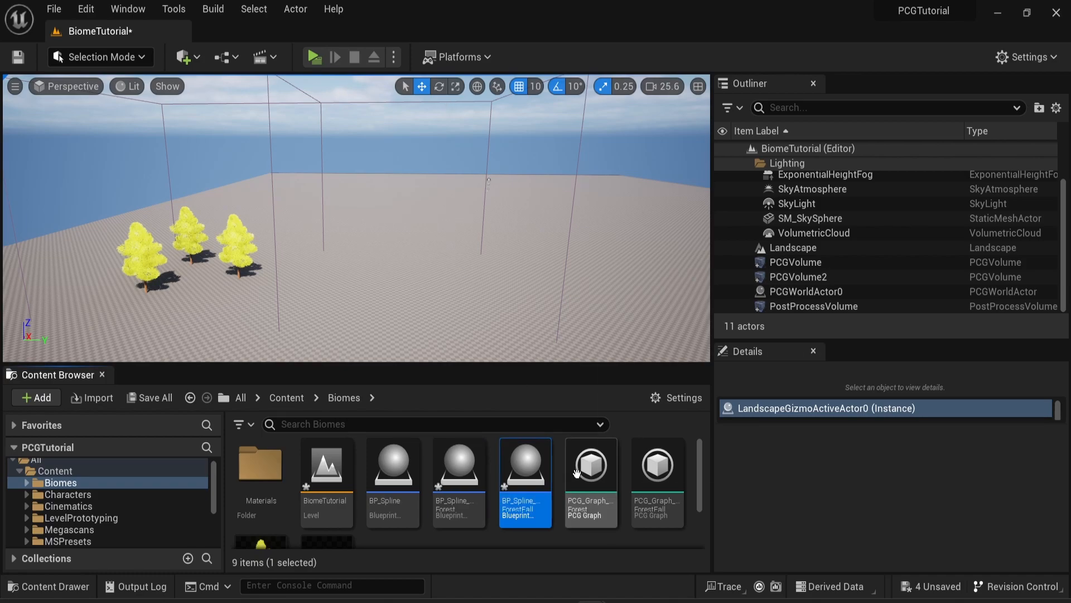
- Open BP_Spline_Forest, add the actor tag SplineForest, and save the blueprint
double_click(446, 489)
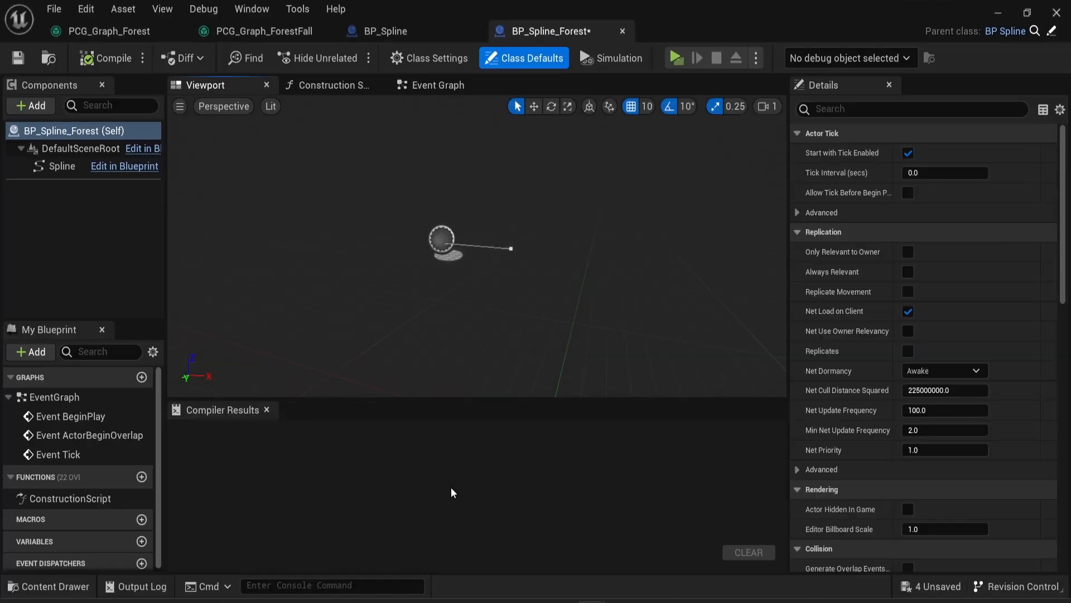
left_click(838, 109)
type("tag")
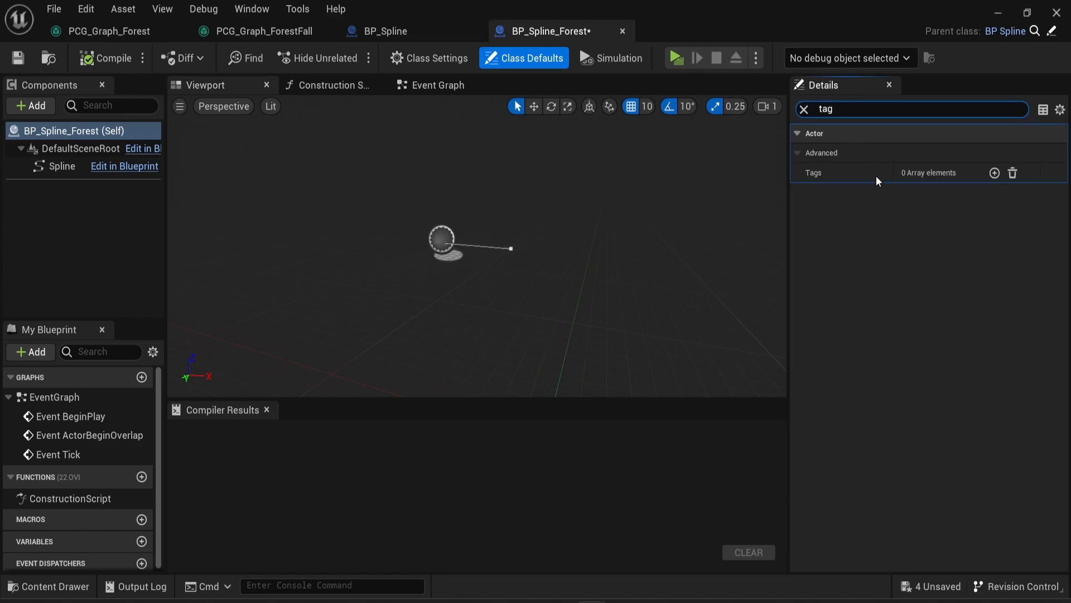
left_click(994, 173)
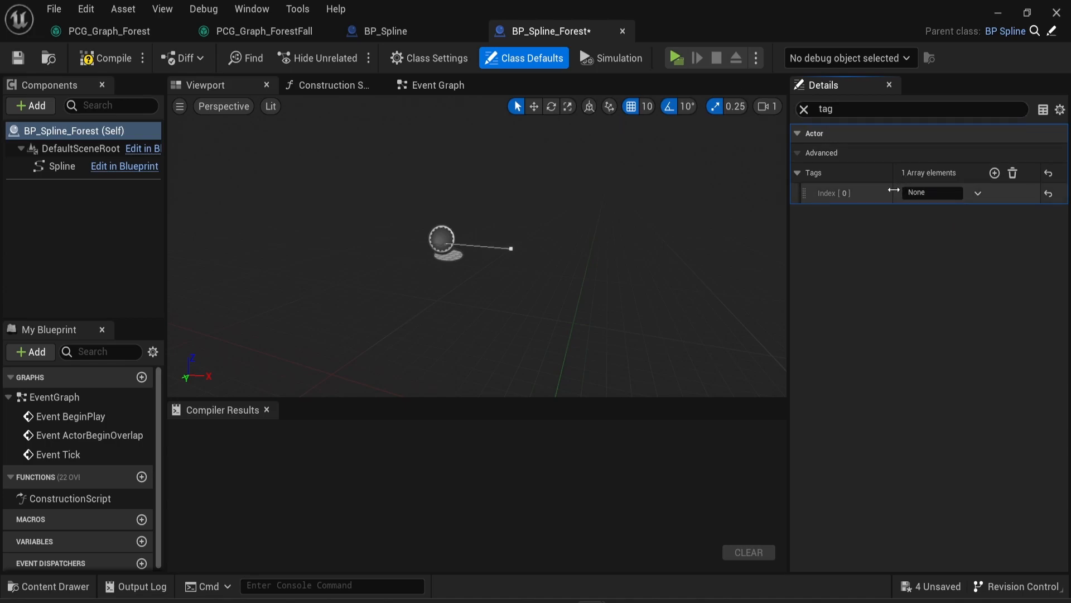
left_click(932, 193)
type("SplineForest")
key("ctrl+a")
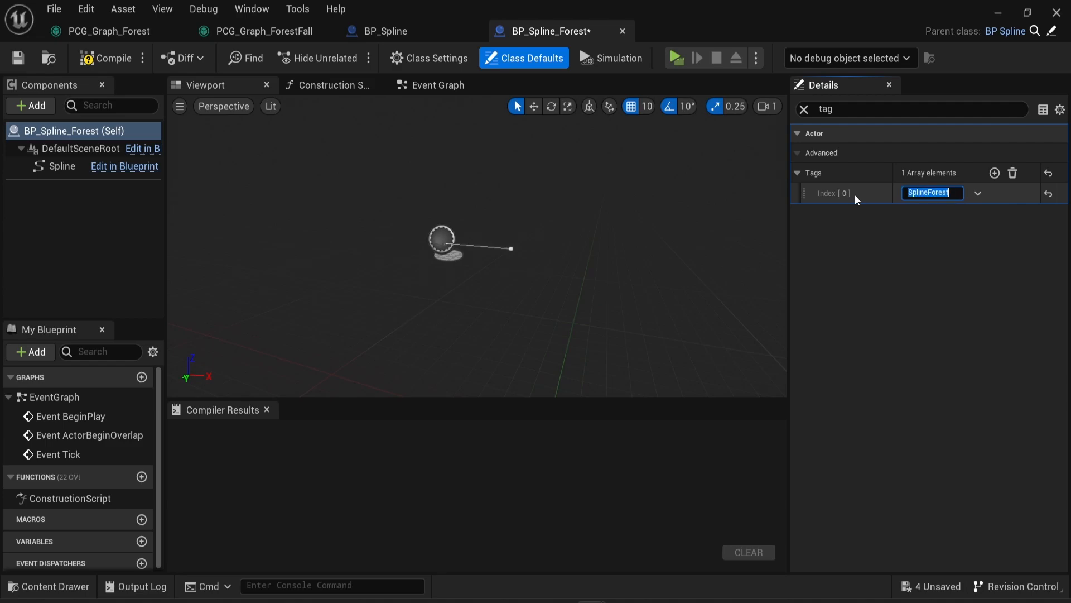
key("ctrl+s")
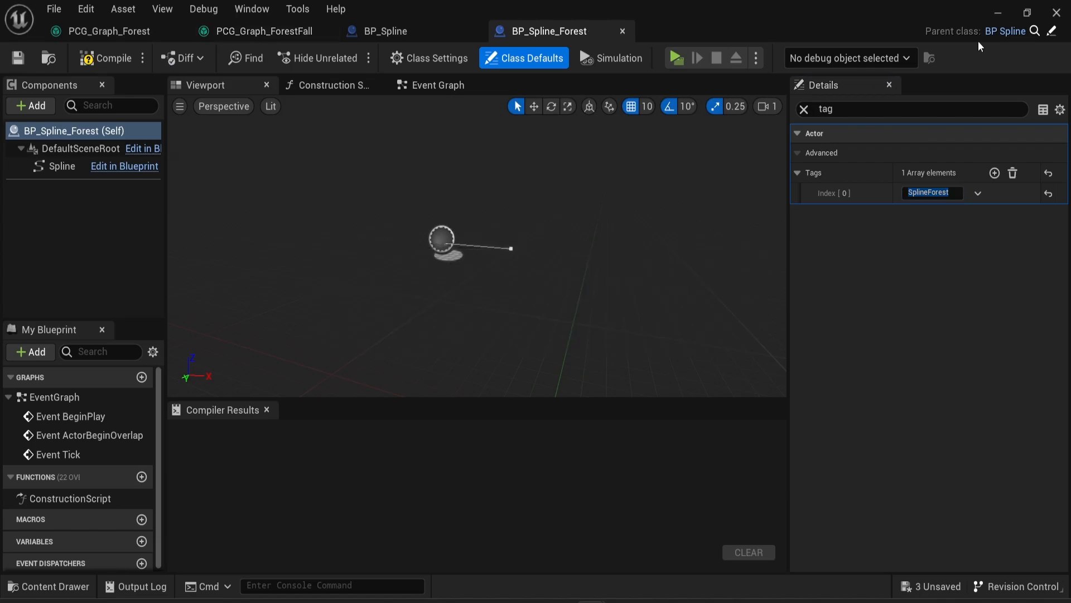
- Open BP_Spline_ForestFall, add the actor tag SplineFall, and save the blueprint
left_click(999, 12)
double_click(514, 483)
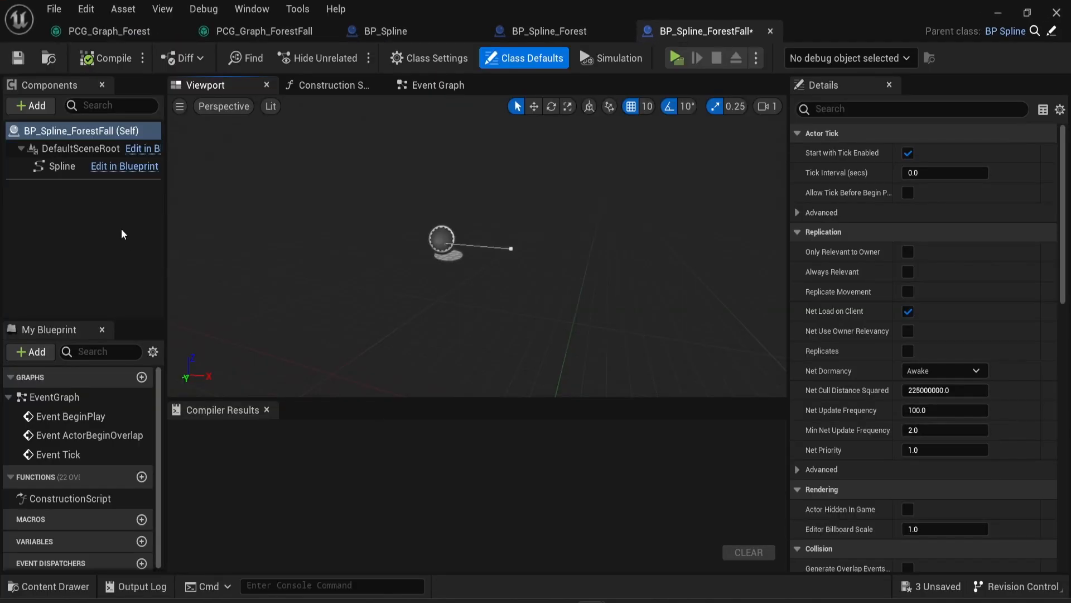
left_click(889, 111)
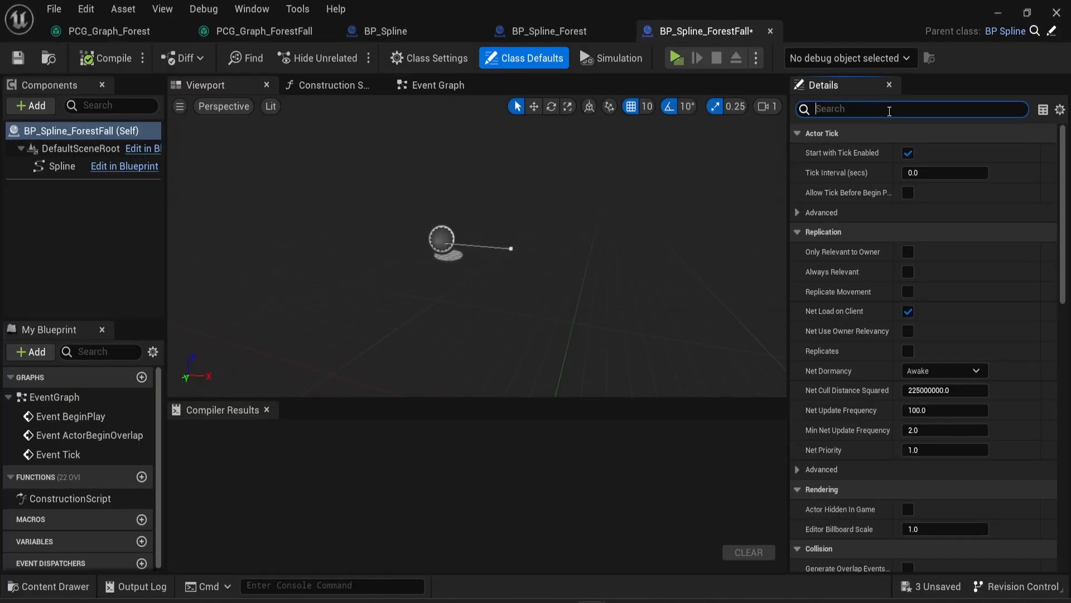
type("tag")
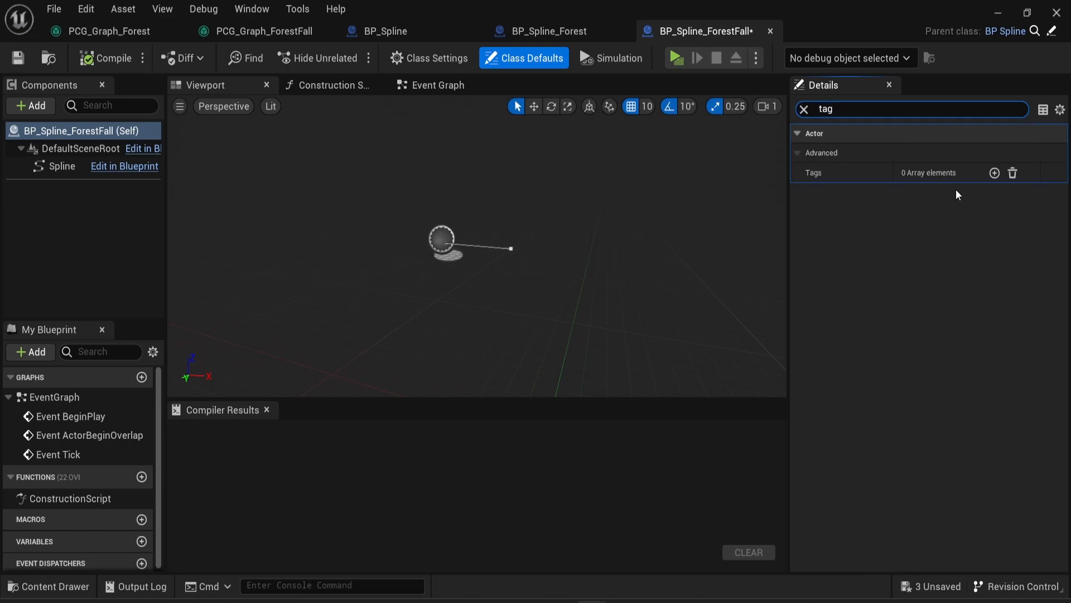
left_click(995, 173)
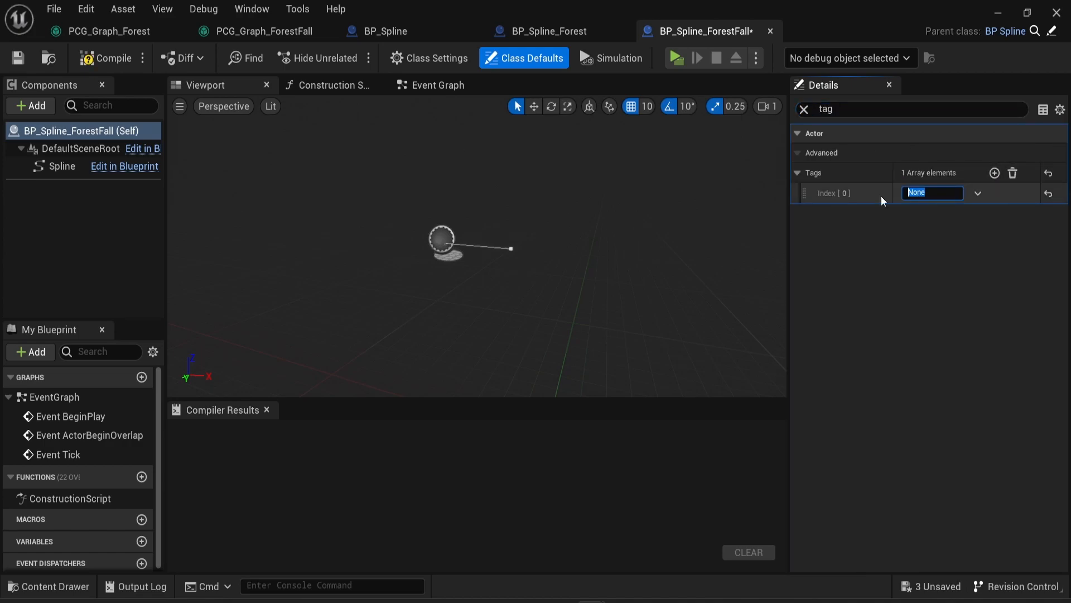
type("SplineFall")
key("Return")
key("ctrl+s")
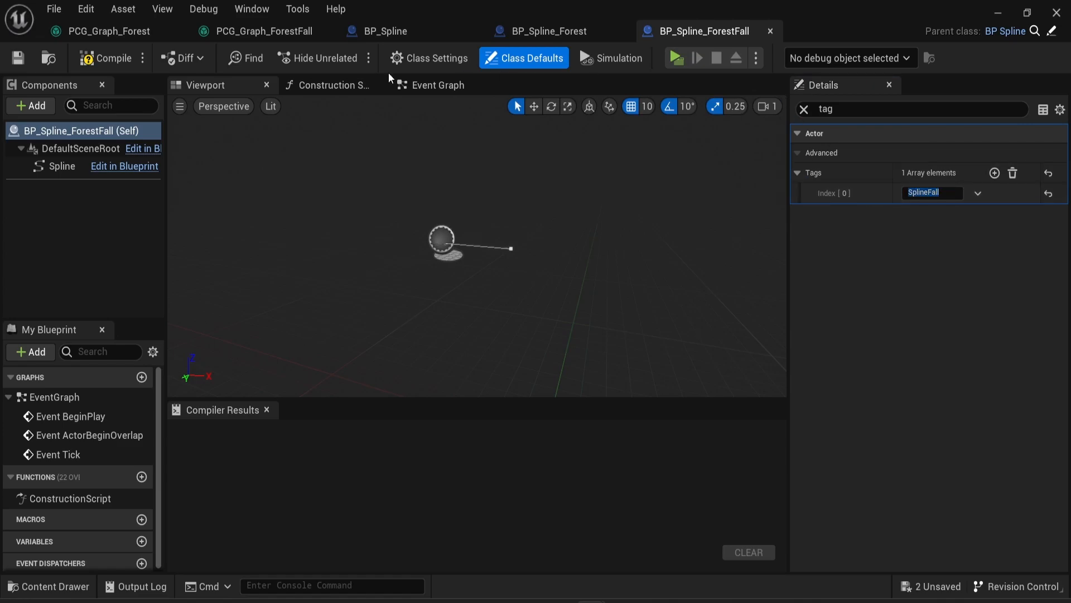
- In PCG_Graph_Forest, set the Get Spline Data node's Actor Selection Tag to SplineForest
left_click(109, 32)
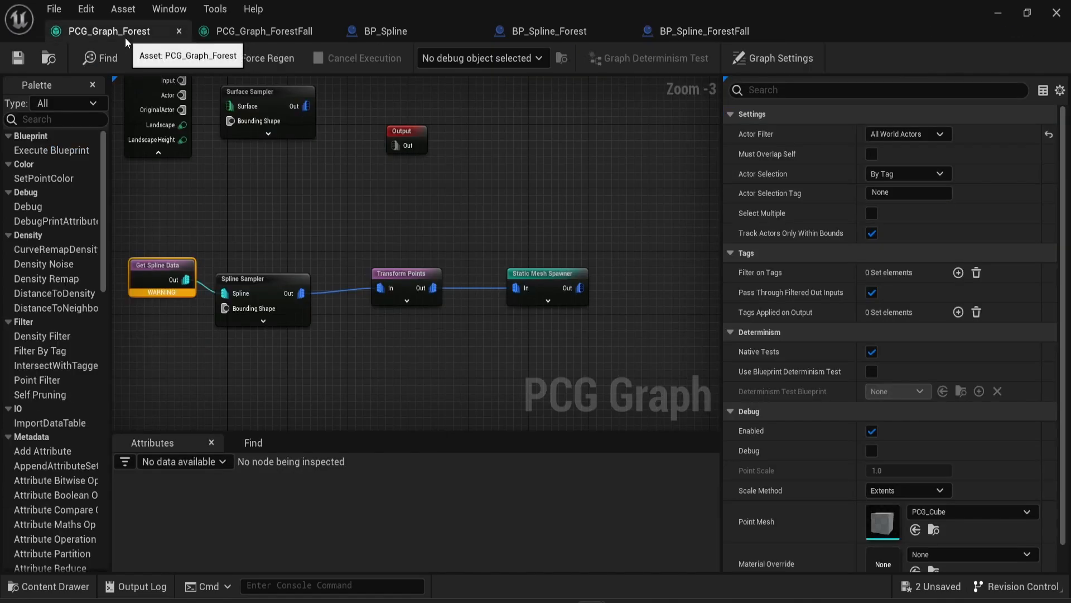
right_click_drag(232, 235, 304, 191)
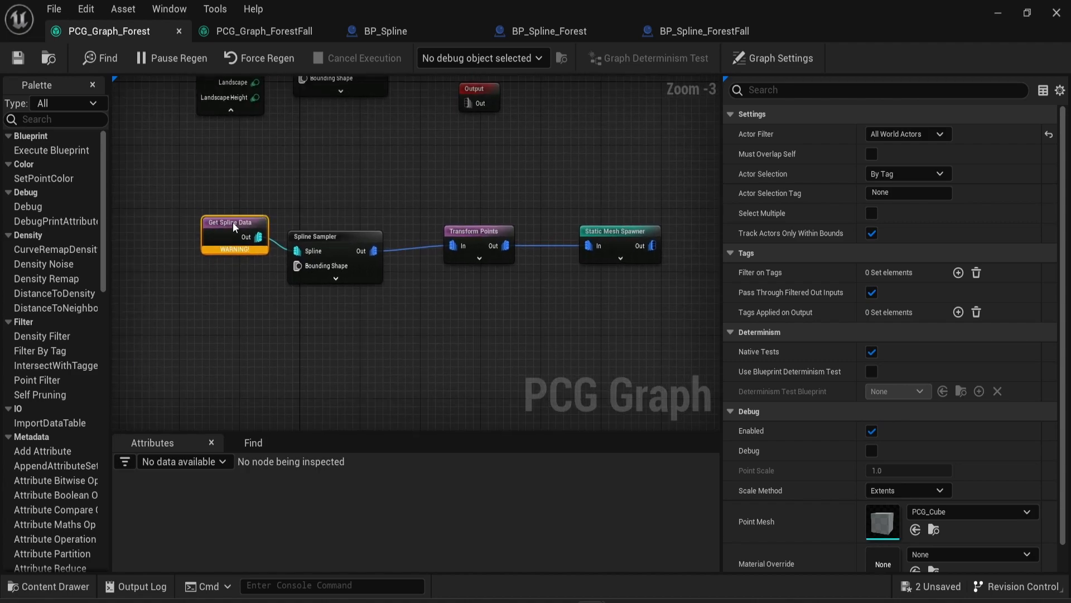
left_click(908, 192)
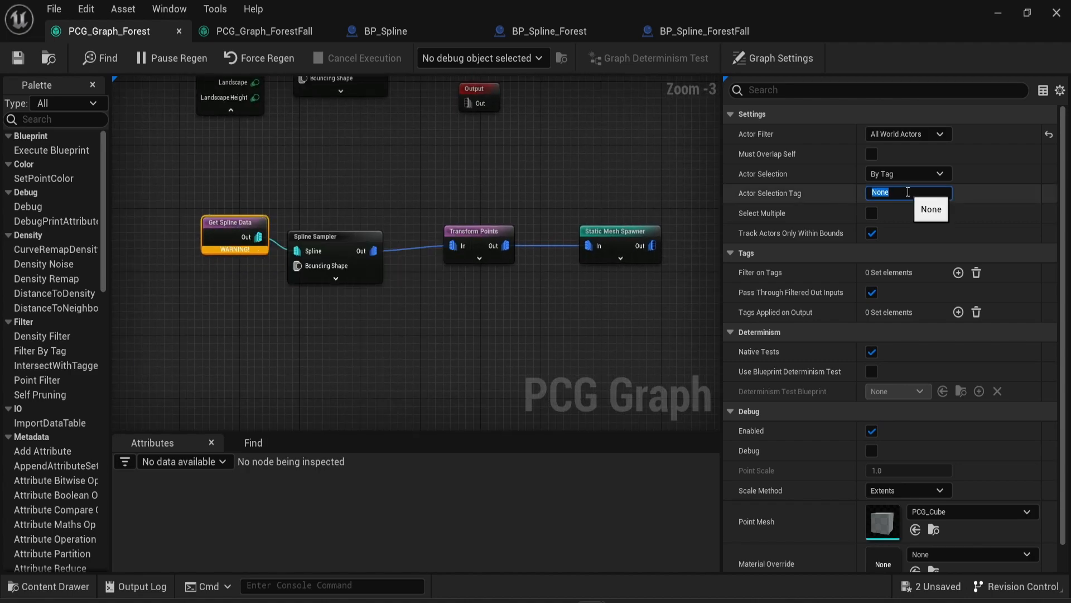
type("SplineForest")
key("Return")
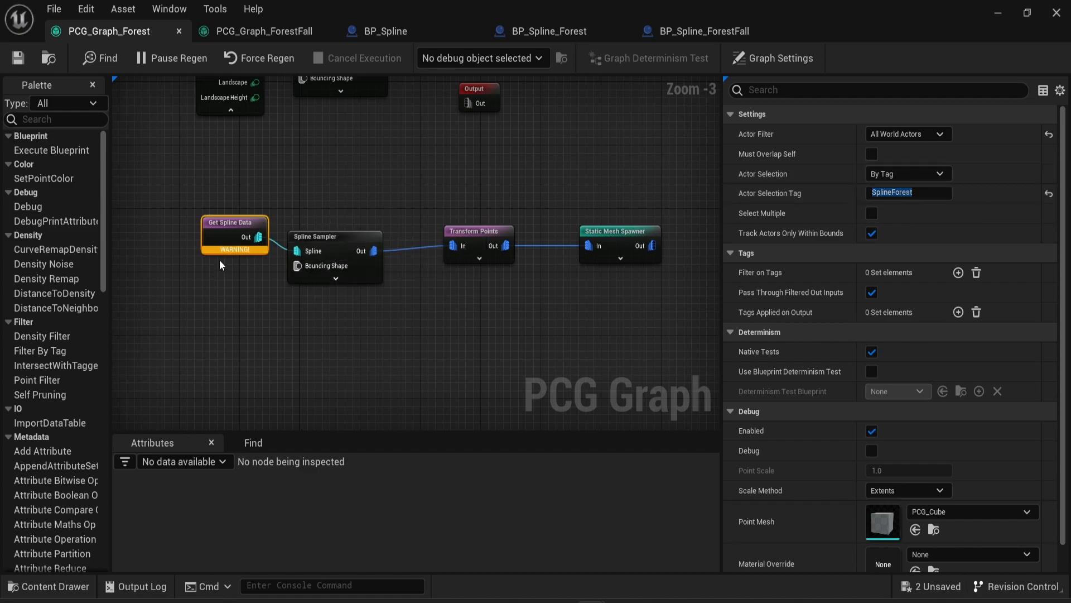
mouse_move(221, 251)
- In PCG_Graph_ForestFall, disconnect the Surface Sampler from both the Input and Transform Points nodes
left_click(249, 35)
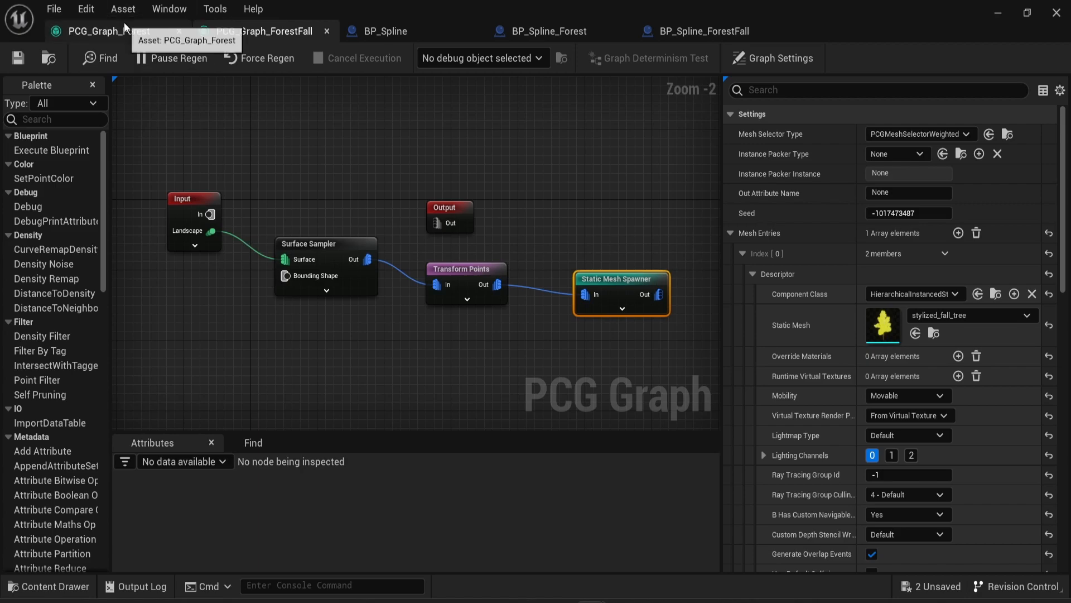
left_click(252, 249, "alt")
left_click(407, 275, "alt")
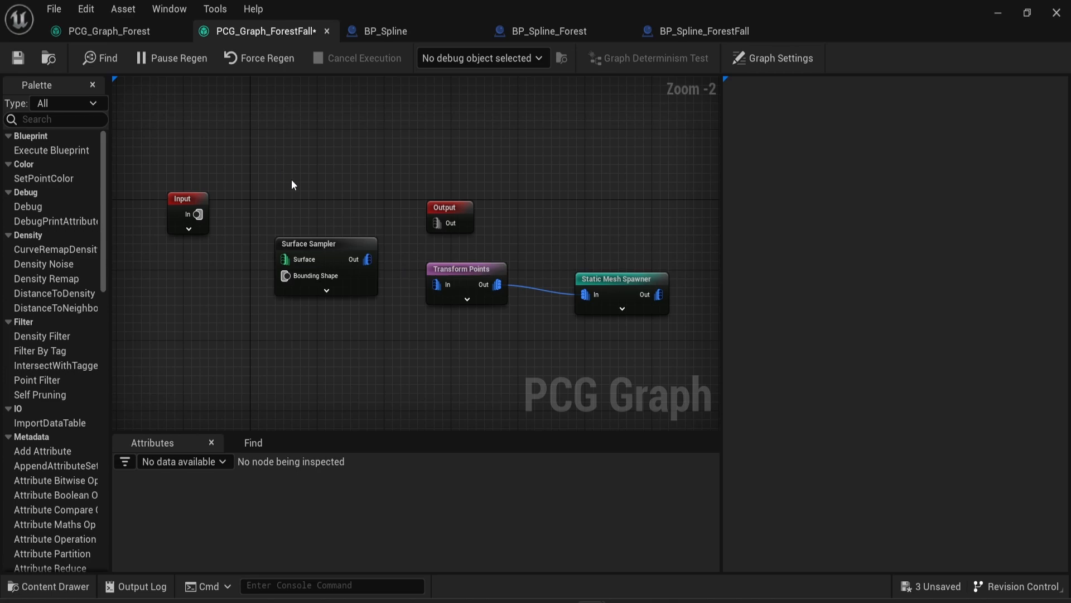
- Add a Spline Sampler node below the Surface Sampler in the fall forest graph
right_click_drag(292, 179, 299, 80)
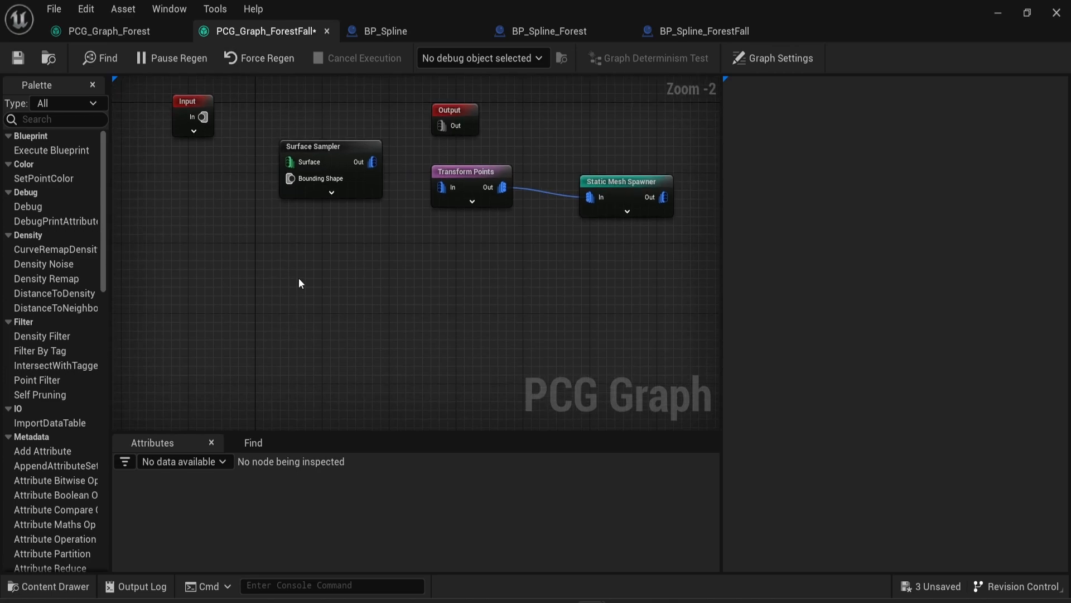
right_click(313, 283)
type("spln")
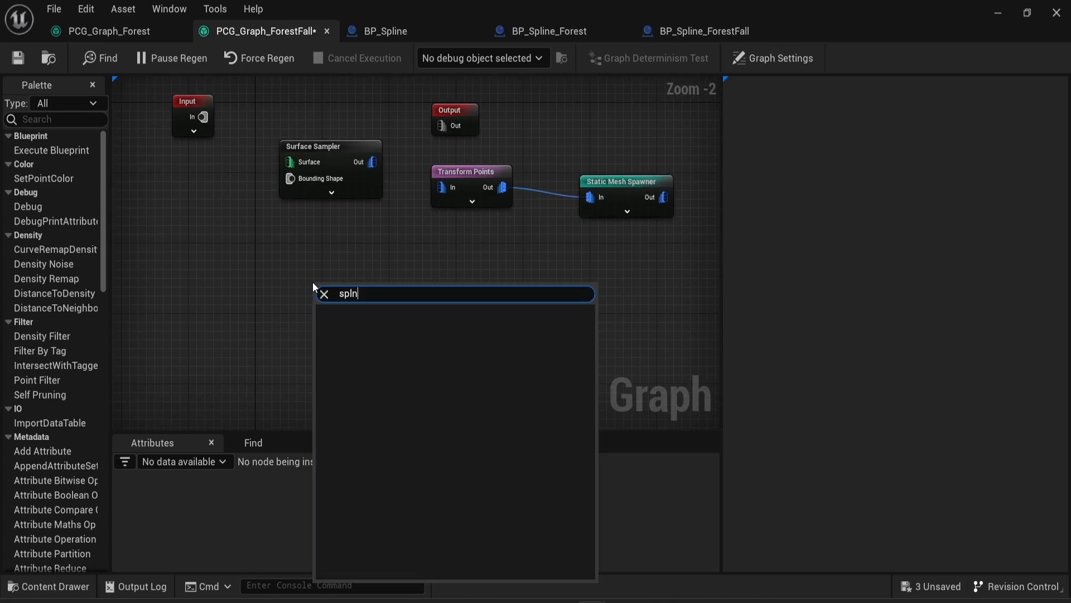
key("BackSpace")
key("Return")
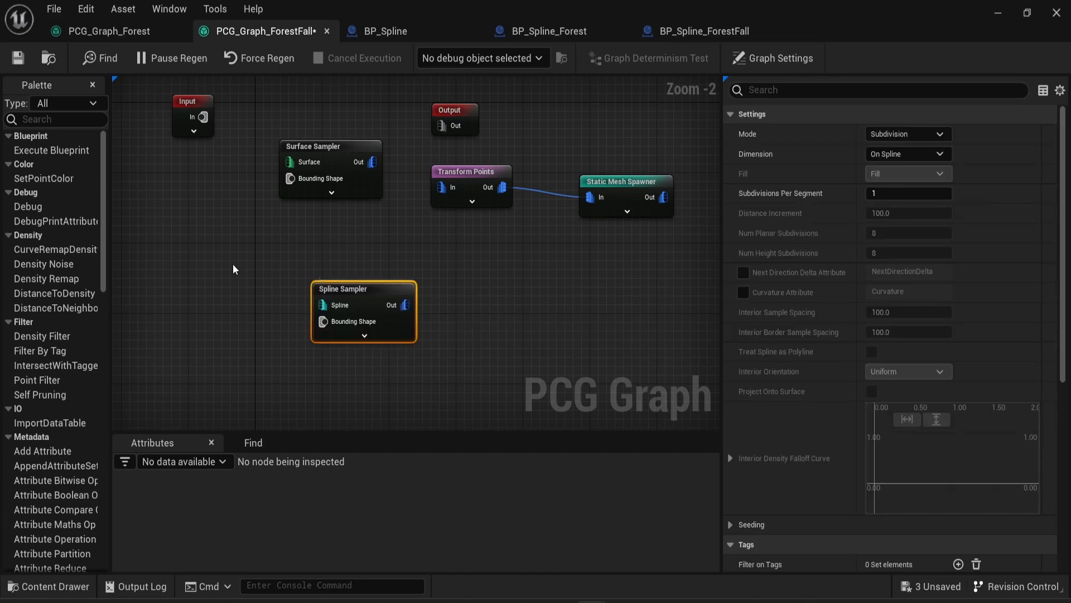
- Add a Get Spline Data node, feed it into the Spline Sampler, and connect the sampler's output to Transform Points
right_click(232, 264)
type("get spl")
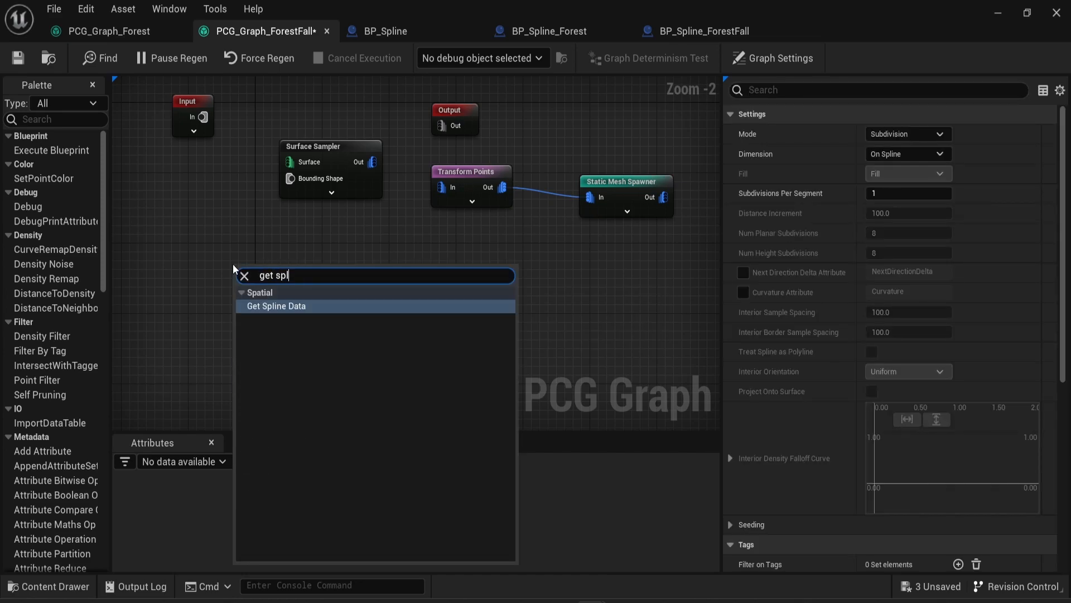
key("Return")
left_click_drag(289, 273, 323, 304)
left_click_drag(405, 305, 442, 187)
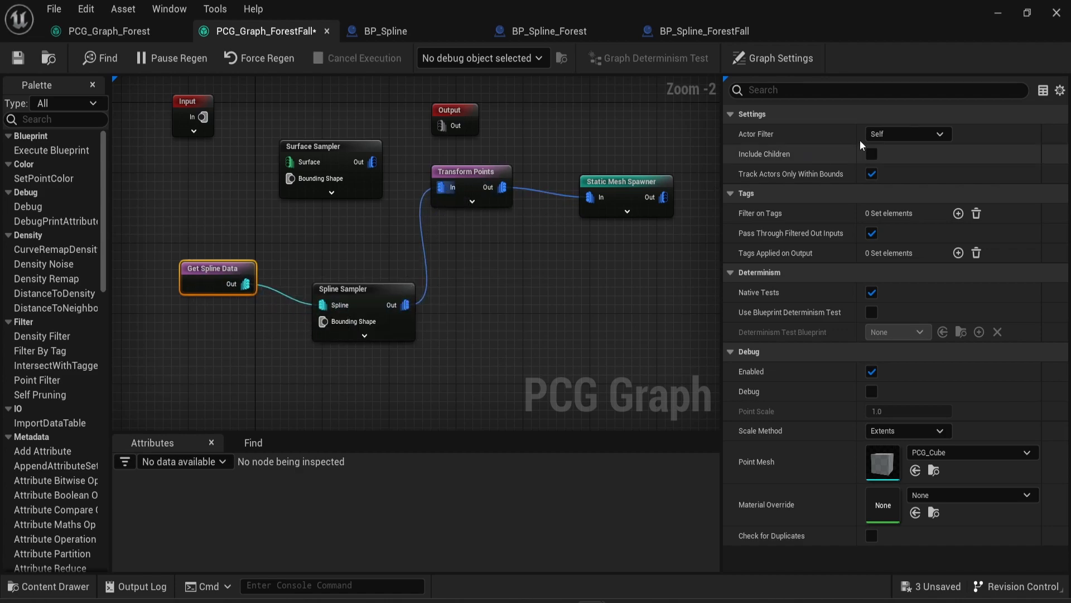
- Set Get Spline Data's Actor Filter to All World Actors and its Actor Selection Tag to SplineFall, and save the graph
left_click(896, 135)
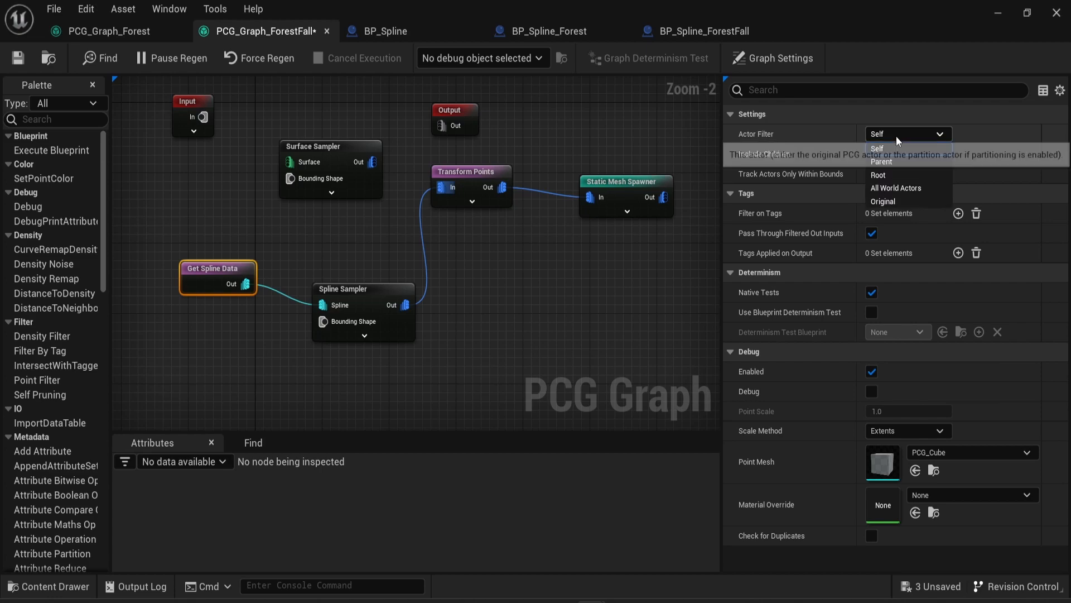
left_click(906, 186)
left_click(899, 197)
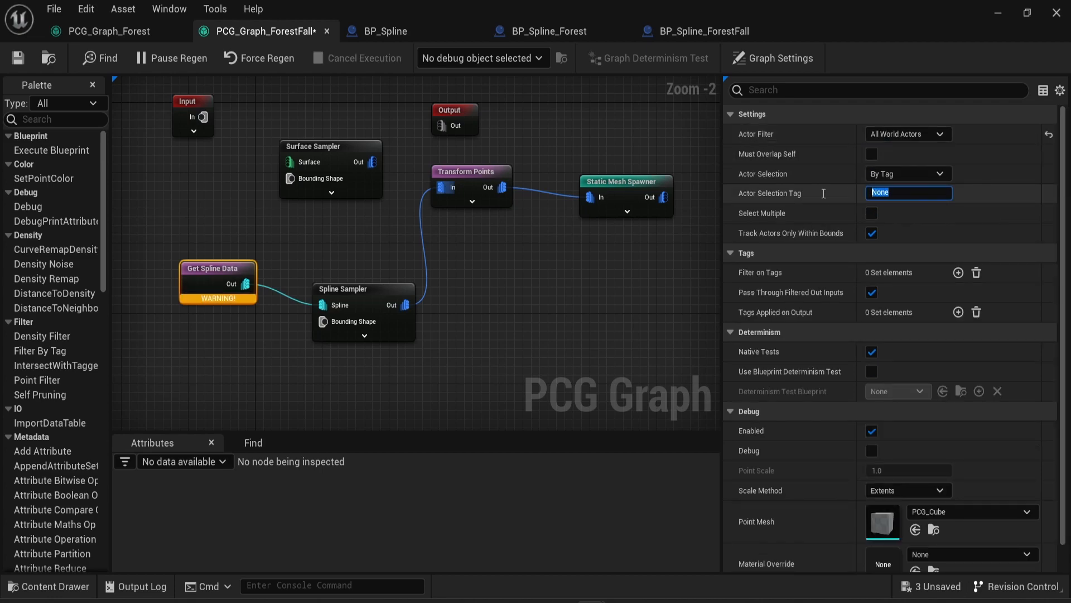
type("SplineFall")
key("Return")
key("ctrl+s")
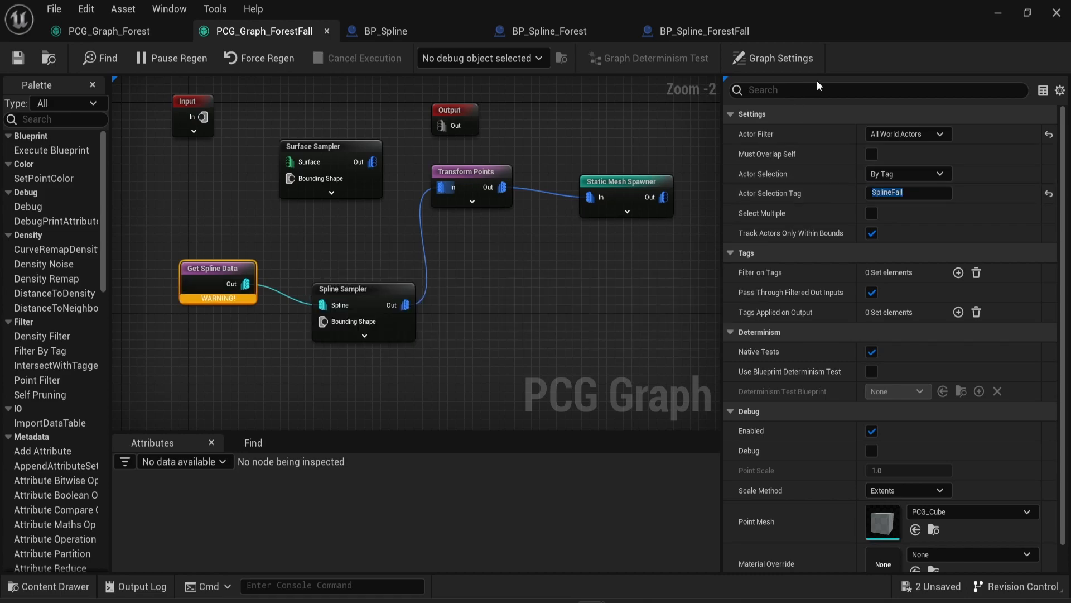
- Place one BP_Spline_Forest and one BP_Spline_ForestFall actor on the landscape in the BiomeTutorial level
left_click(1007, 12)
scroll(388, 303, "down", 1)
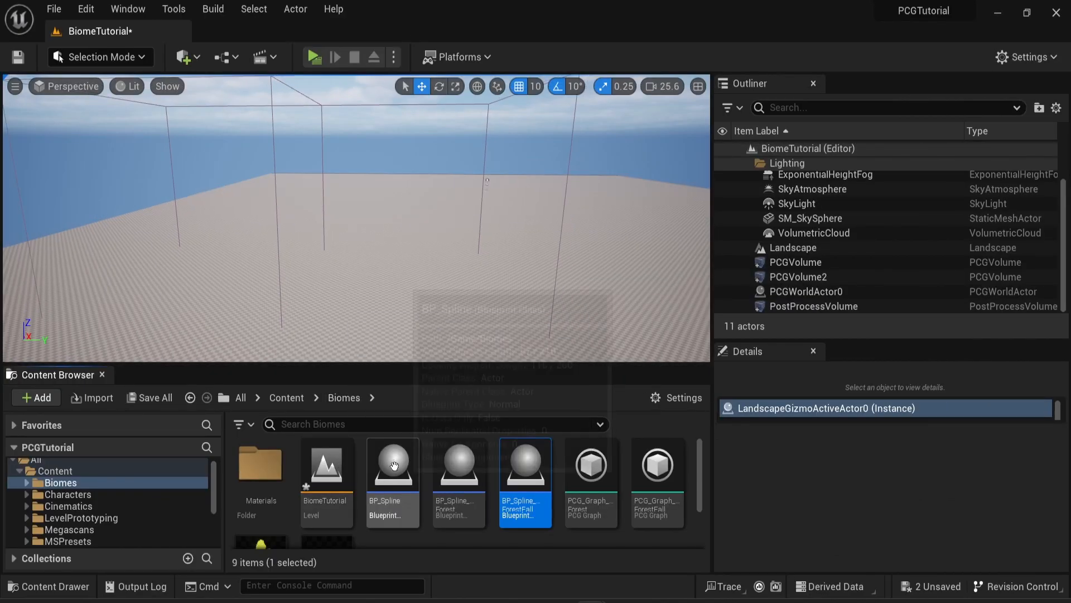
left_click(455, 487)
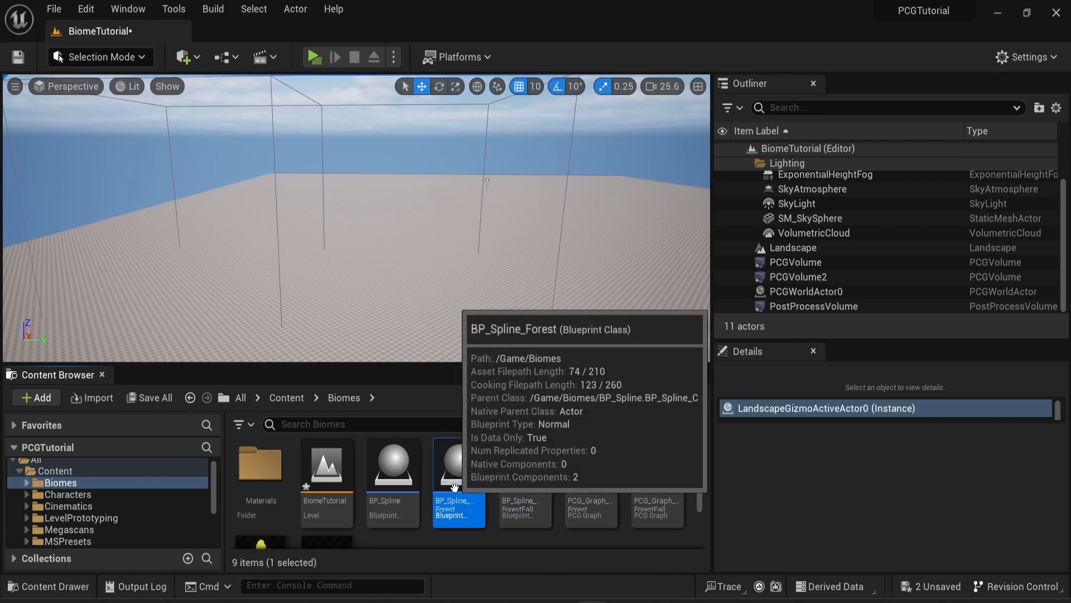
left_click_drag(238, 280, 406, 289)
left_click_drag(300, 336, 217, 288)
scroll(403, 282, "up", 1)
scroll(403, 282, "up", 2)
right_click_drag(403, 282, 432, 283)
scroll(368, 270, "up", 2)
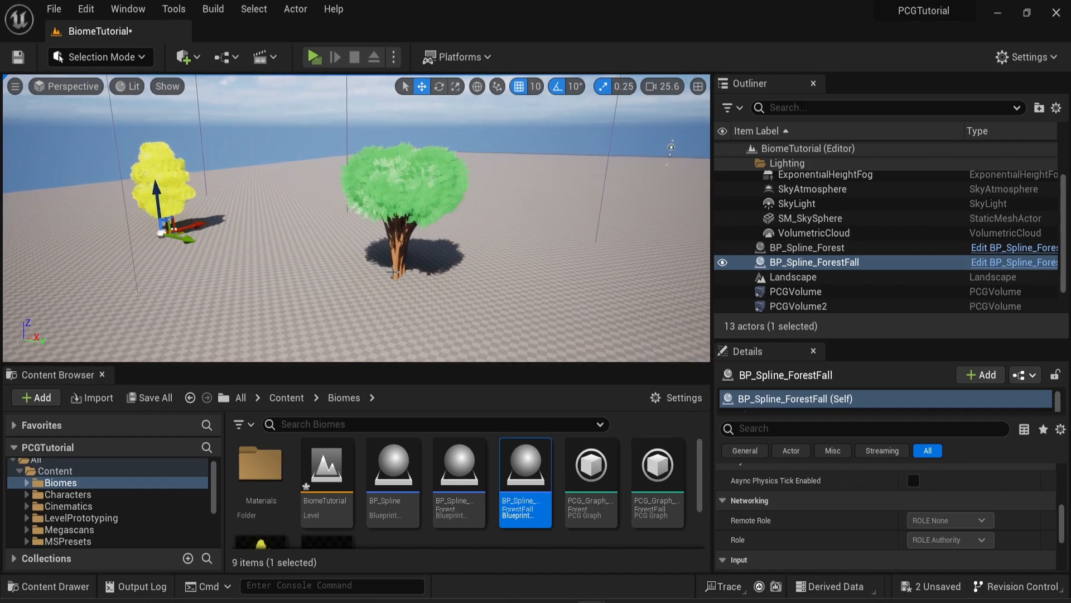
scroll(368, 270, "up", 3)
right_click_drag(368, 270, 284, 272)
scroll(283, 271, "up", 3)
scroll(284, 271, "down", 1)
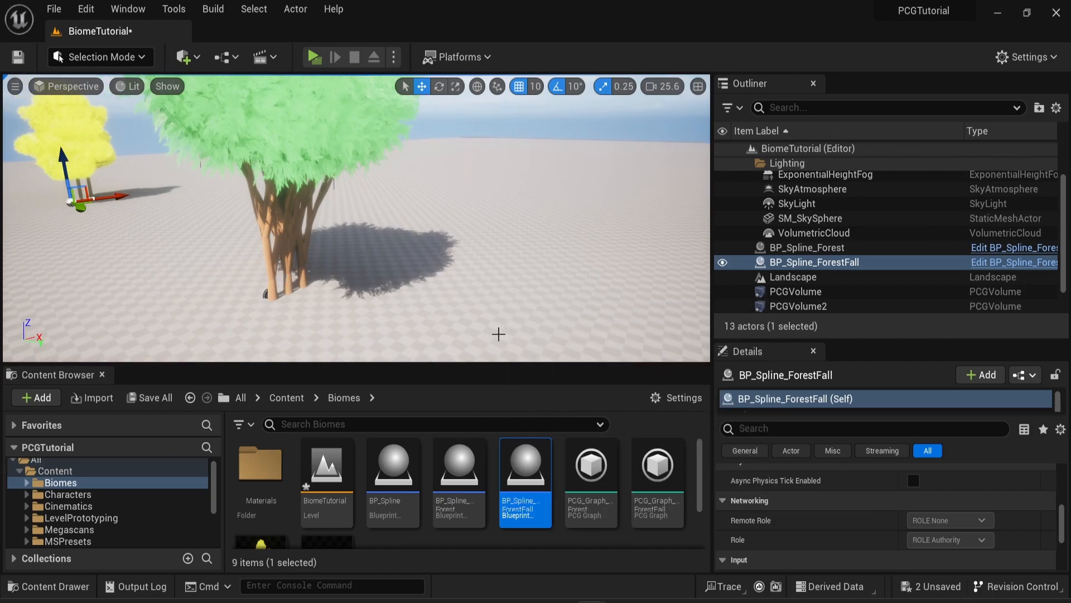
- Set the Spline Sampler's Dimension to On Interior in PCG_Graph_Forest and save the graph
double_click(595, 505)
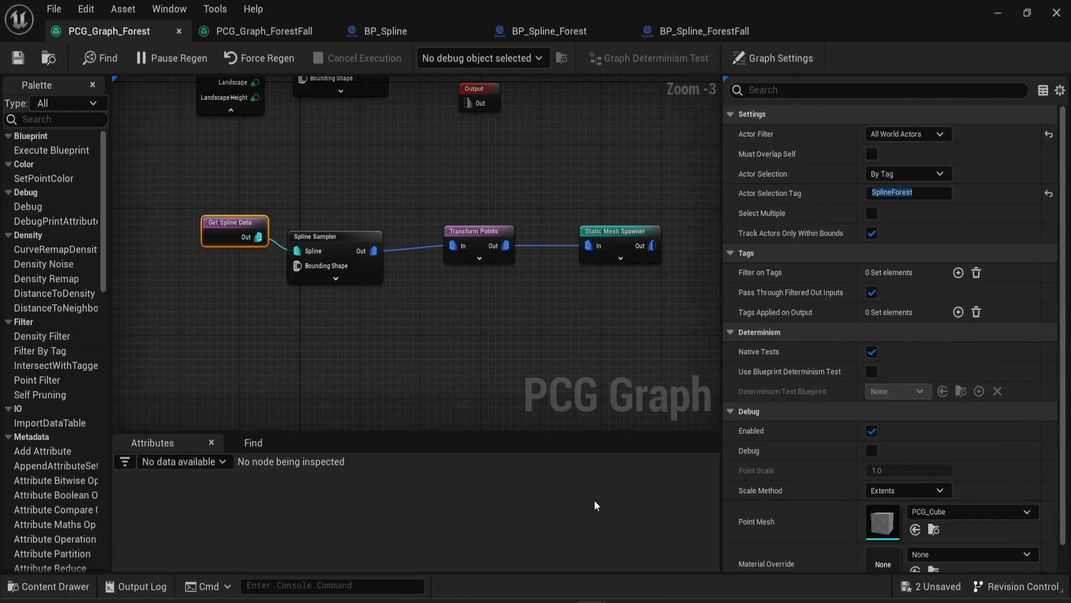
left_click(327, 235)
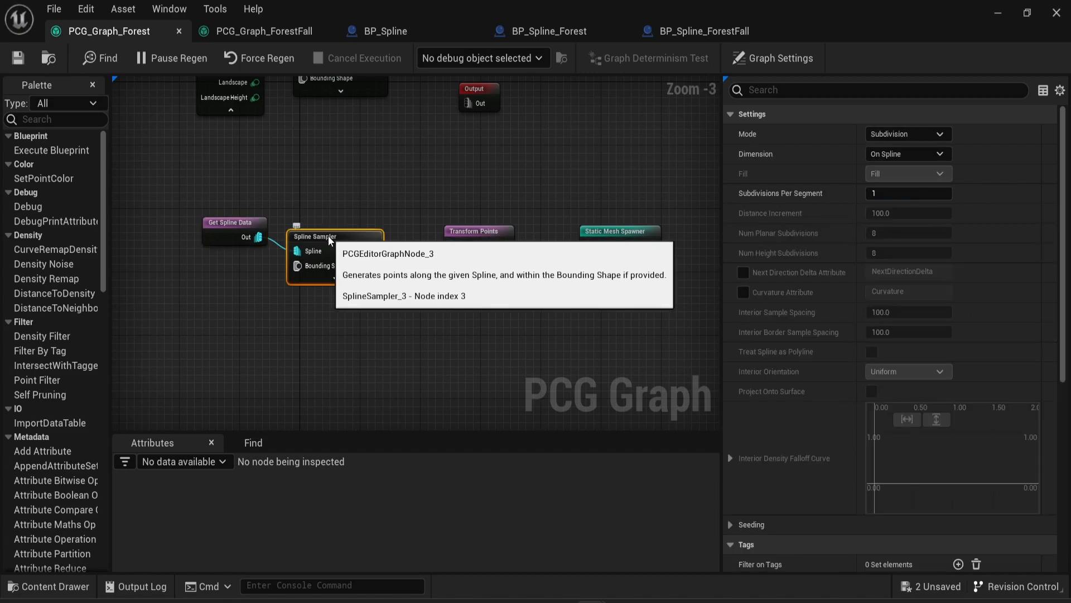
left_click(924, 152)
left_click(889, 222)
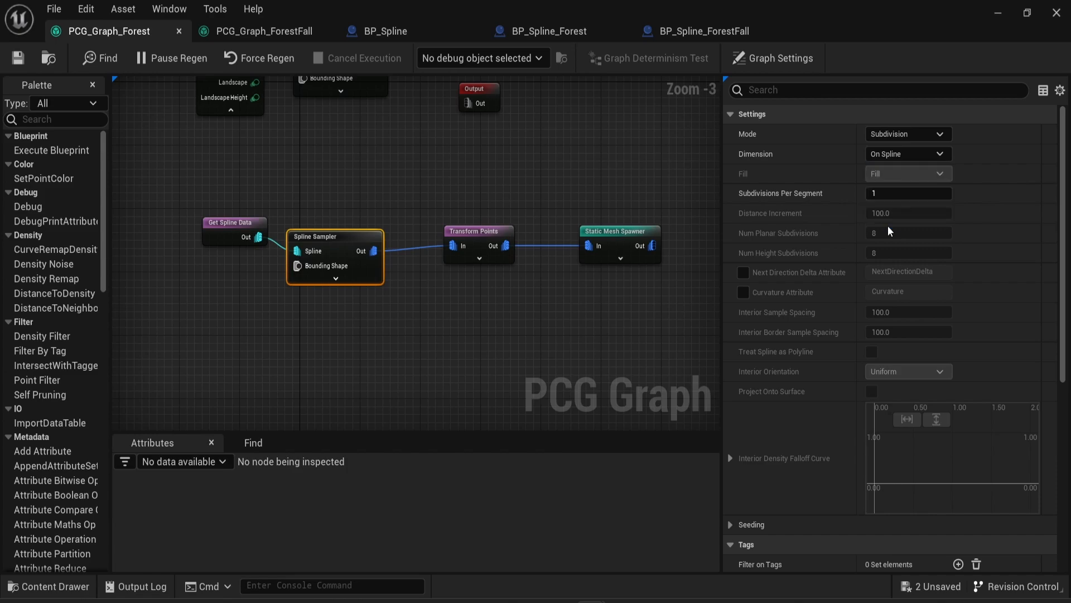
key("ctrl+s")
- Set the Spline Sampler's Dimension to On Interior in PCG_Graph_ForestFall, and check the Closed Loop option in BP_Spline
left_click(251, 35)
left_click(376, 296)
left_click(892, 155)
left_click(902, 220)
left_click(531, 326)
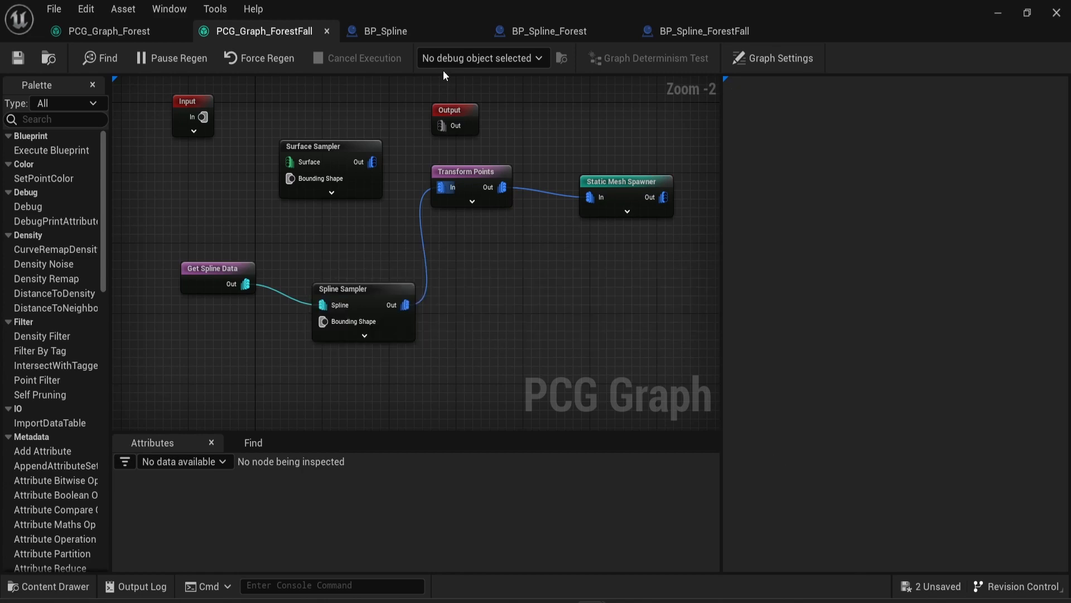
left_click(385, 31)
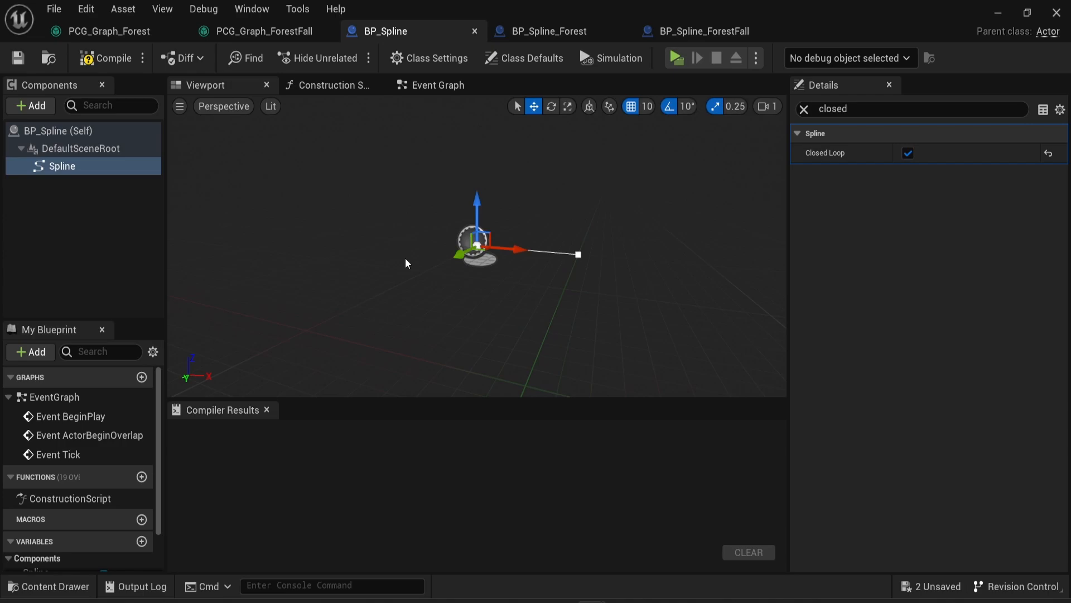
- Locate the BP_Spline_ForestFall and BP_Spline_Forest actors in the level and examine the forest spline up close
left_click(999, 12)
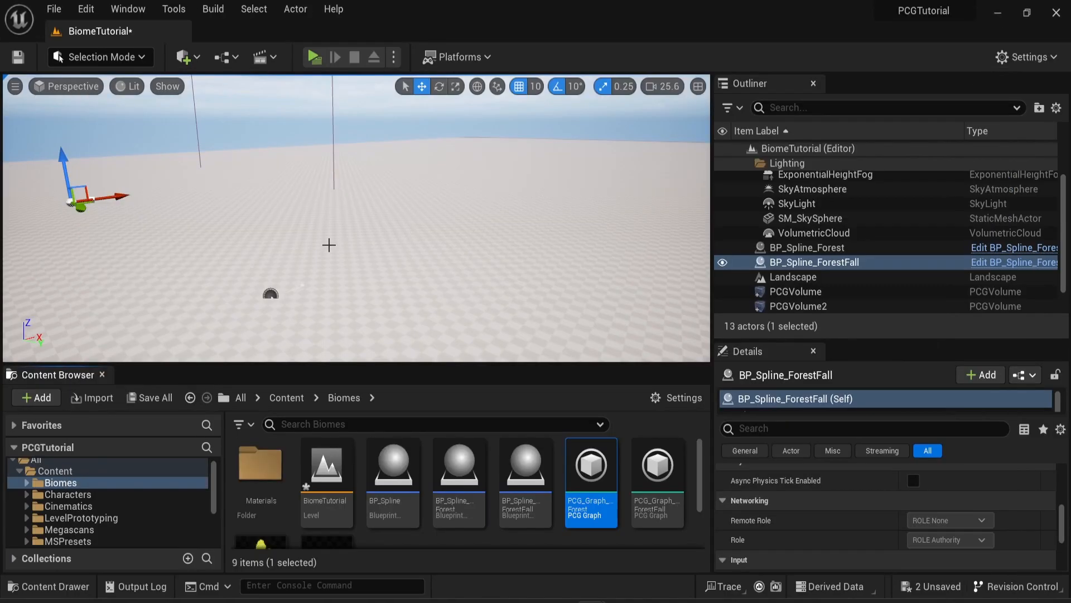
left_click_drag(324, 218, 254, 190)
scroll(302, 218, "up", 2)
scroll(392, 218, "up", 2)
left_click_drag(448, 216, 640, 252)
scroll(640, 251, "up", 1)
left_click(808, 247)
left_click(815, 262)
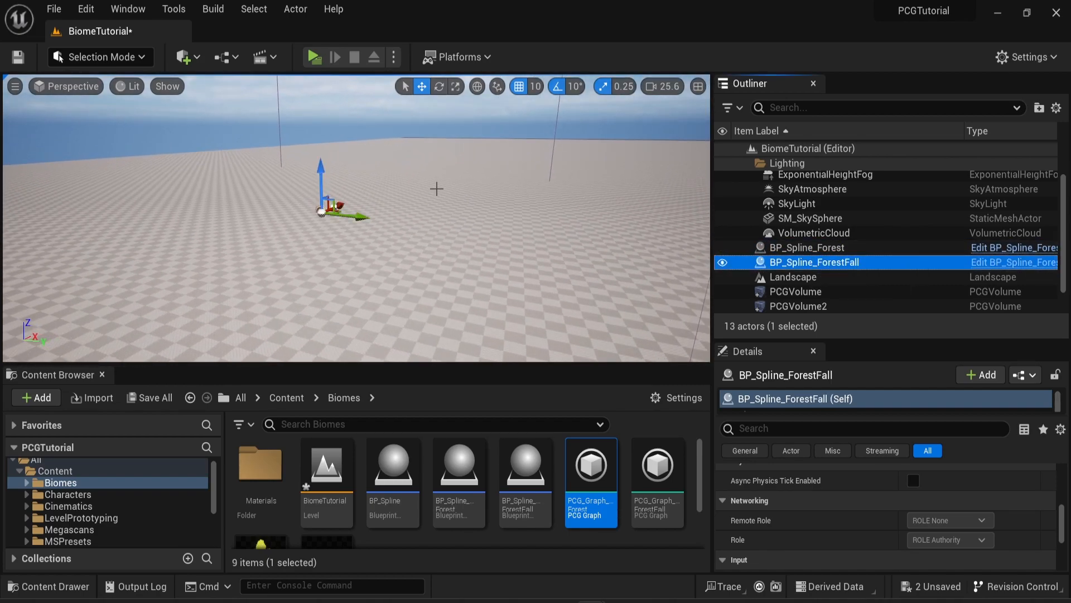
key("f")
left_click(826, 250)
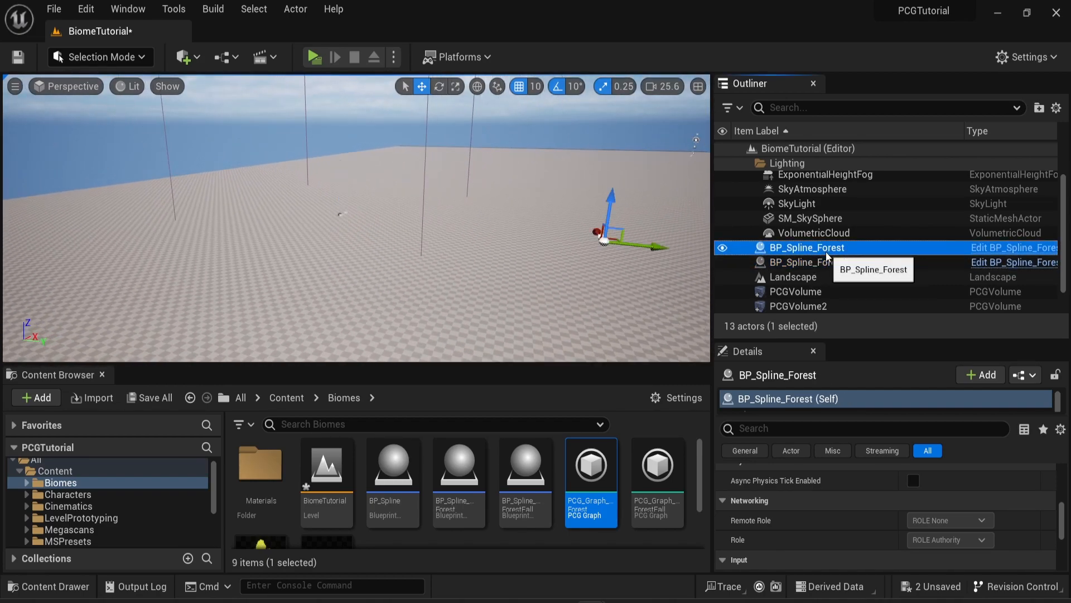
key("f")
scroll(394, 201, "up", 2)
scroll(448, 189, "down", 1)
left_click_drag(447, 189, 449, 167)
right_click_drag(435, 188, 424, 213)
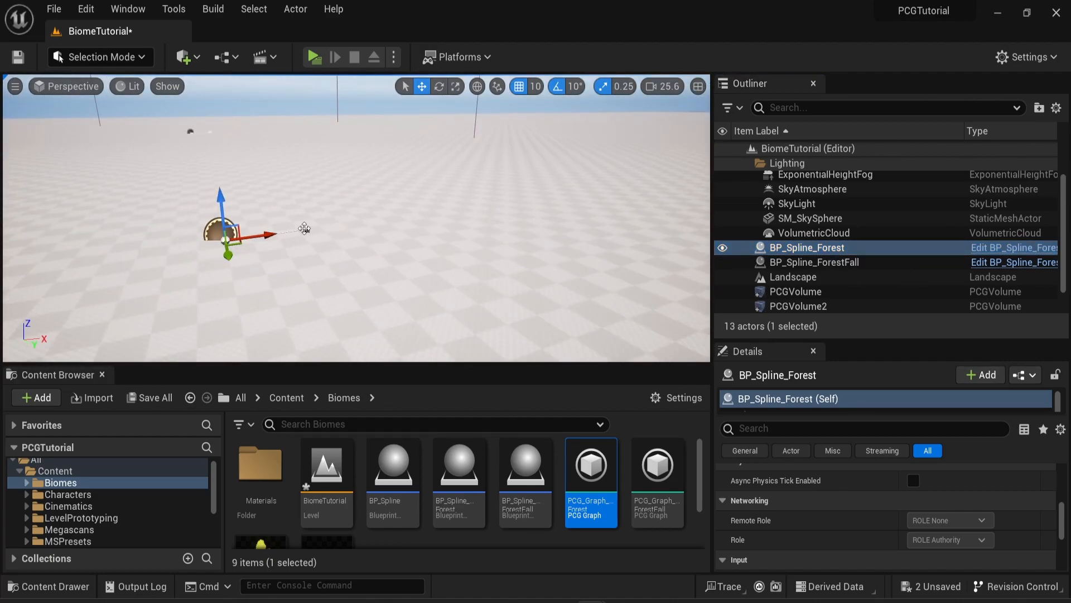
- Extend BP_Spline_Forest's spline with a third point from its end point and move that point outward across the landscape
left_click_drag(305, 228, 356, 229)
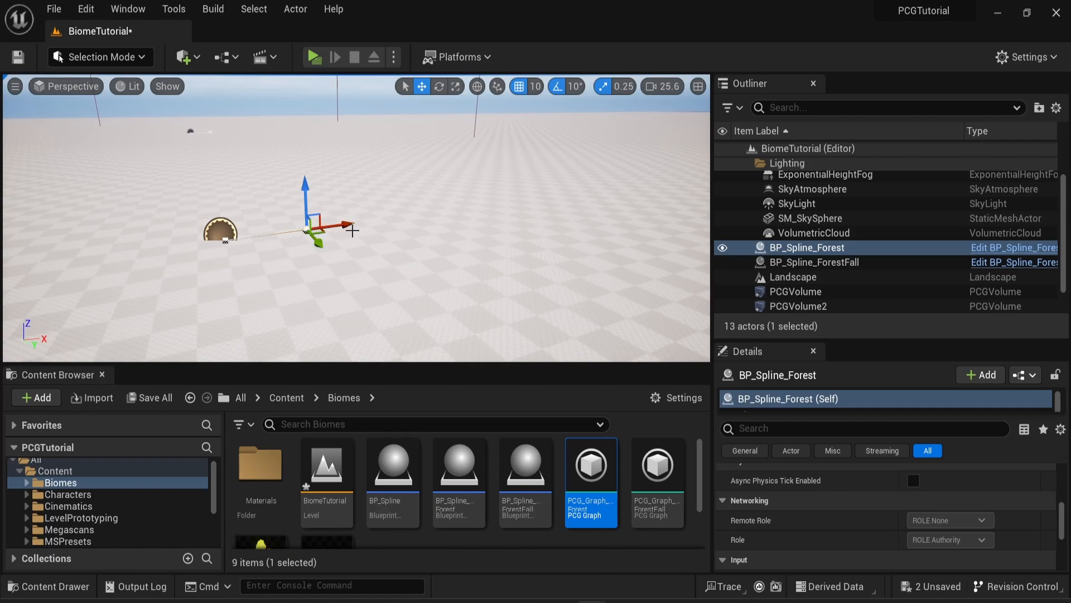
left_click_drag(352, 228, 680, 356)
right_click_drag(494, 259, 525, 281)
right_click_drag(375, 206, 475, 212)
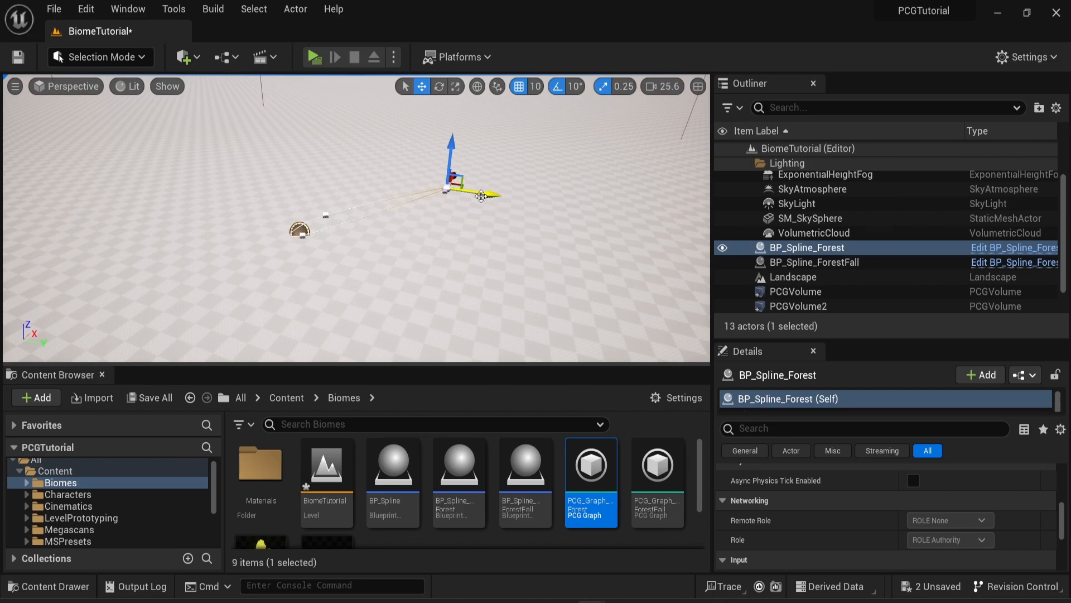
left_click_drag(491, 195, 589, 209)
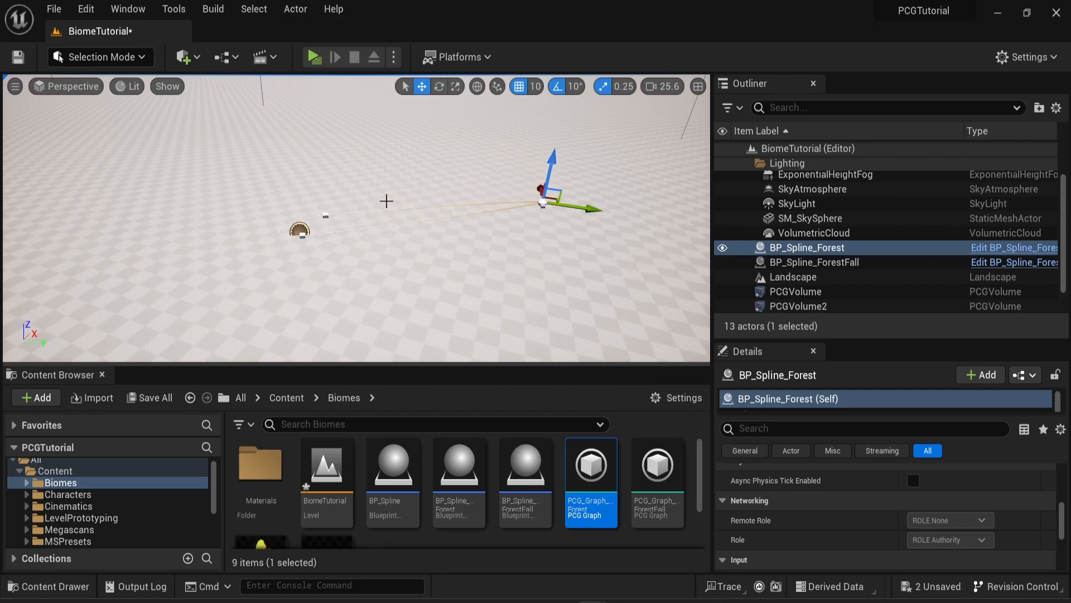
- Move the forest spline's second point away from its start and add a fourth point to enclose a wider area
left_click(325, 217, "ctrl")
left_click_drag(348, 198, 413, 150)
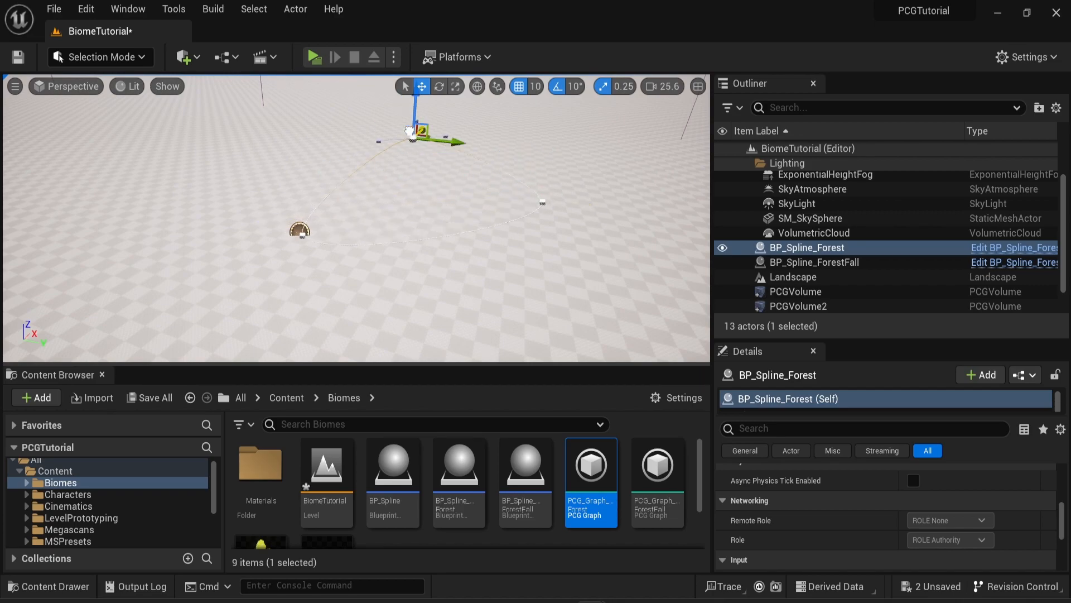
scroll(473, 152, "down", 5)
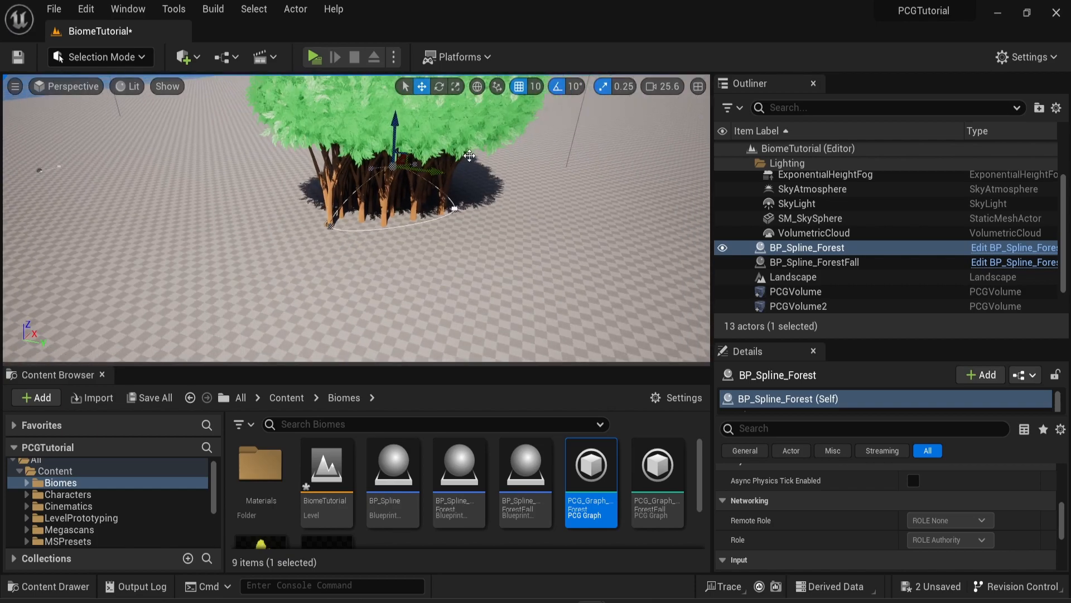
left_click_drag(450, 169, 233, 226)
left_click(330, 224)
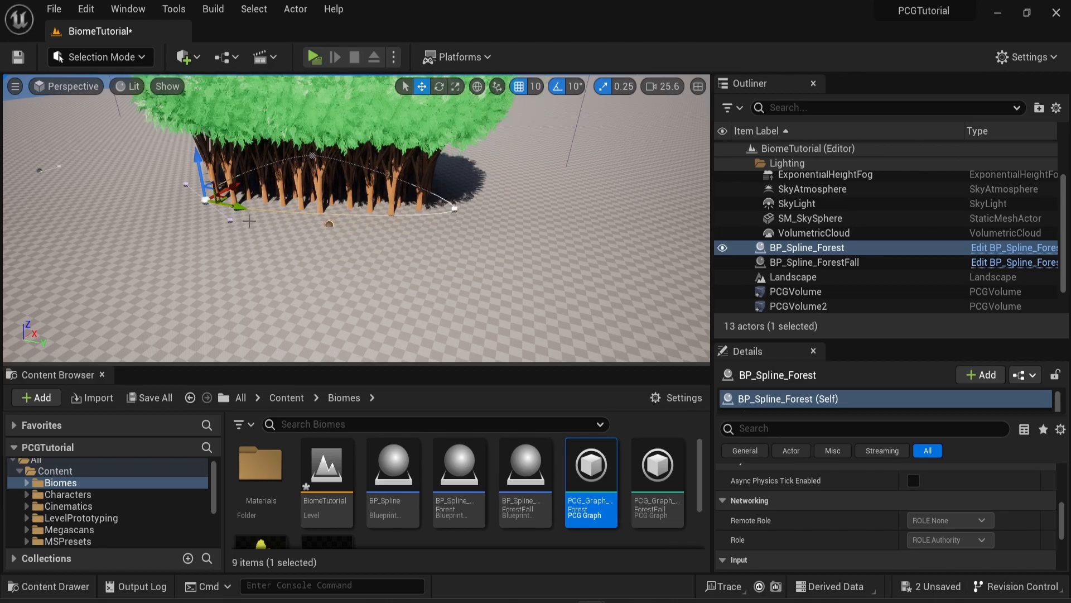
right_click_drag(484, 247, 407, 224)
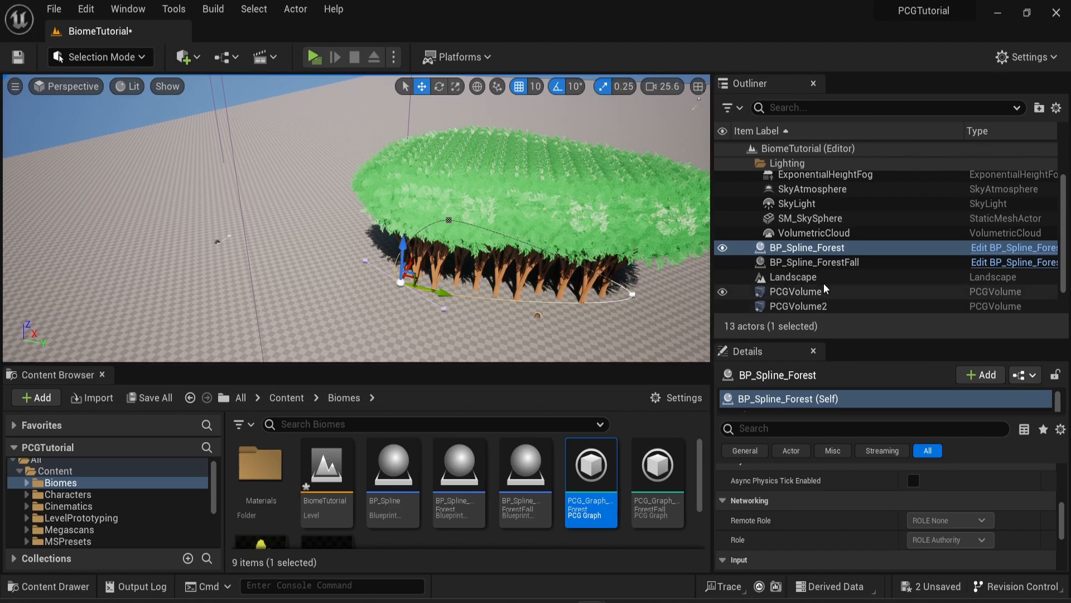
- Spread the spline points of BP_Spline_ForestFall outward on the landscape to outline the fall forest area
left_click(814, 261)
key("f")
right_click_drag(431, 219, 330, 244)
scroll(435, 211, "down", 1)
scroll(440, 210, "up", 1)
right_click_drag(453, 206, 442, 213)
left_click_drag(356, 221, 561, 159)
left_click_drag(621, 184, 718, 202)
right_click_drag(610, 203, 586, 207)
scroll(542, 203, "down", 3)
- In PCG_Graph_Forest, set the Spline Sampler's Interior Sample Spacing and Interior Border Sample Spacing to 500, and save the graph
double_click(584, 476)
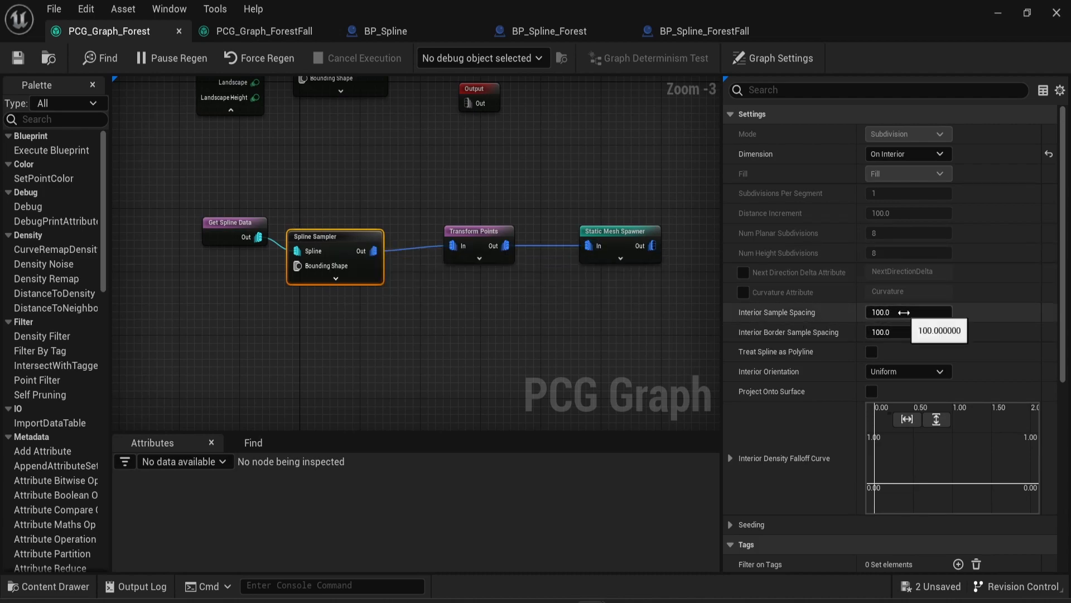
left_click(925, 312)
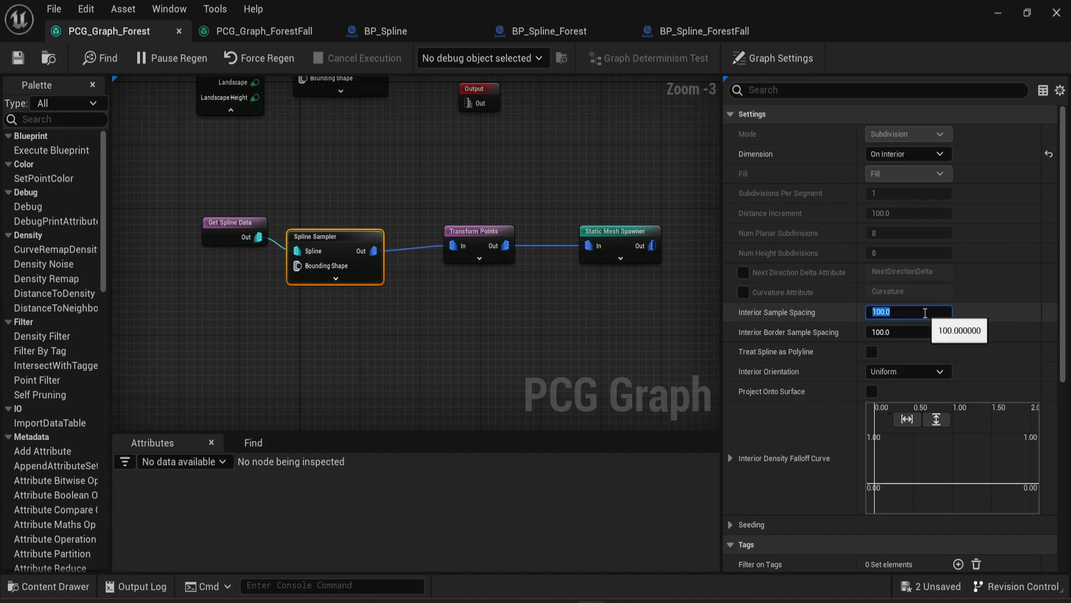
type("500")
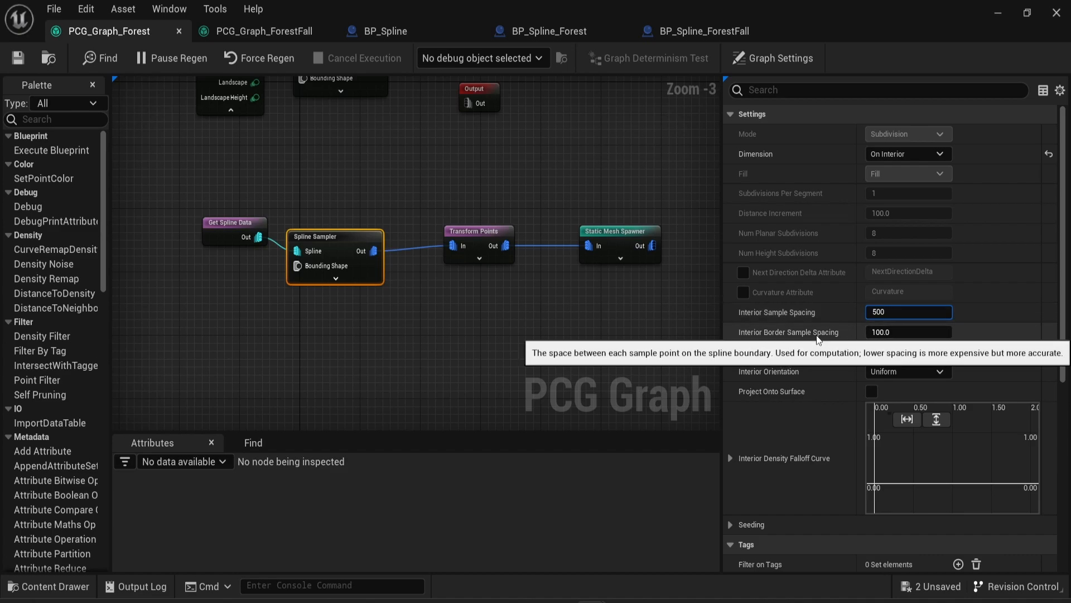
left_click(914, 332)
type("500")
key("ctrl+s")
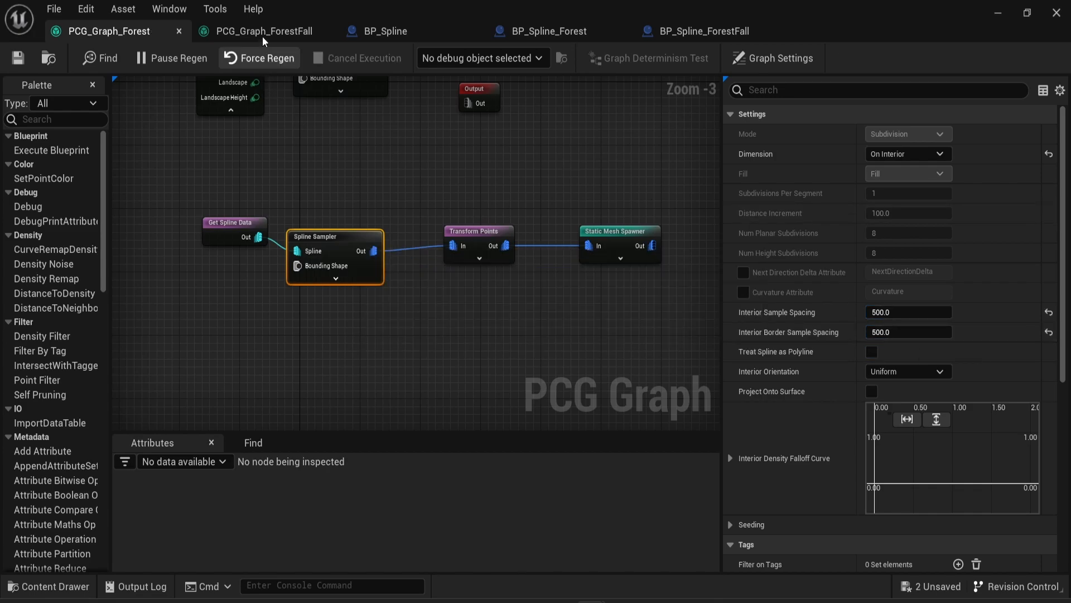
- In PCG_Graph_ForestFall, set the Spline Sampler's Interior Sample Spacing and Interior Border Sample Spacing to 500, and save the graph
left_click(264, 31)
left_click(362, 300)
left_click(907, 312)
type("500")
key("Tab")
type("500")
key("Return")
key("ctrl+s")
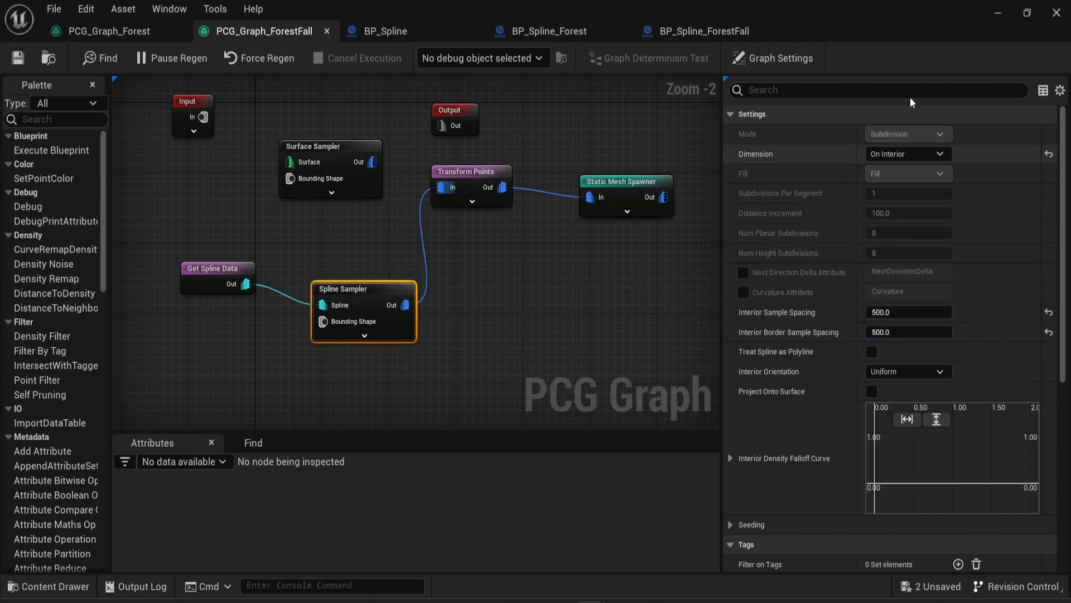
- Back in the level, move BP_Spline_Forest's nearest spline point outward toward the viewer to enlarge the green forest area
left_click(999, 14)
right_click_drag(505, 193, 550, 184)
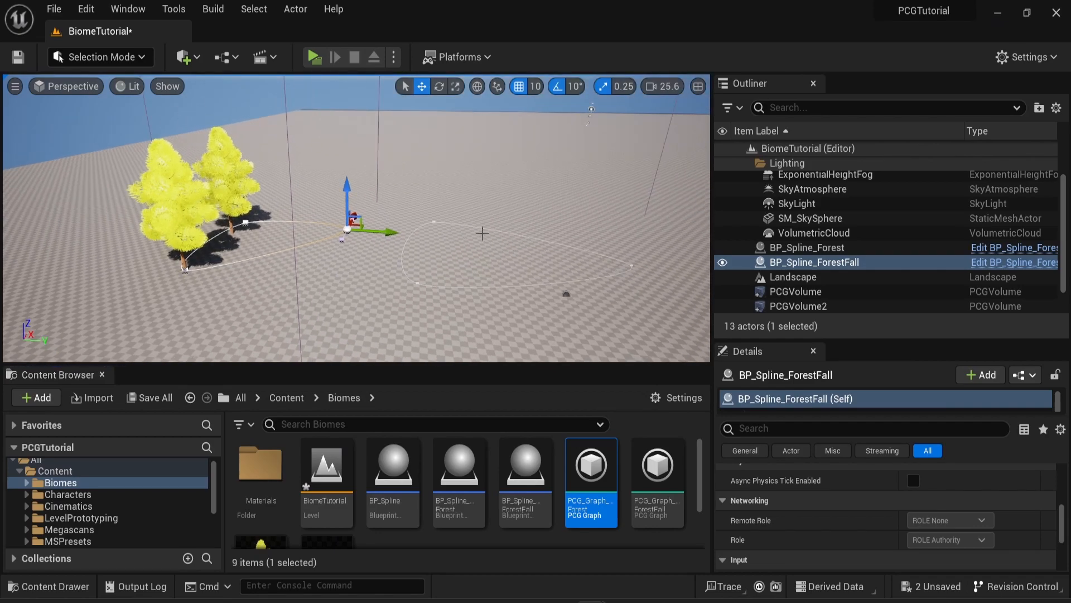
left_click(436, 220)
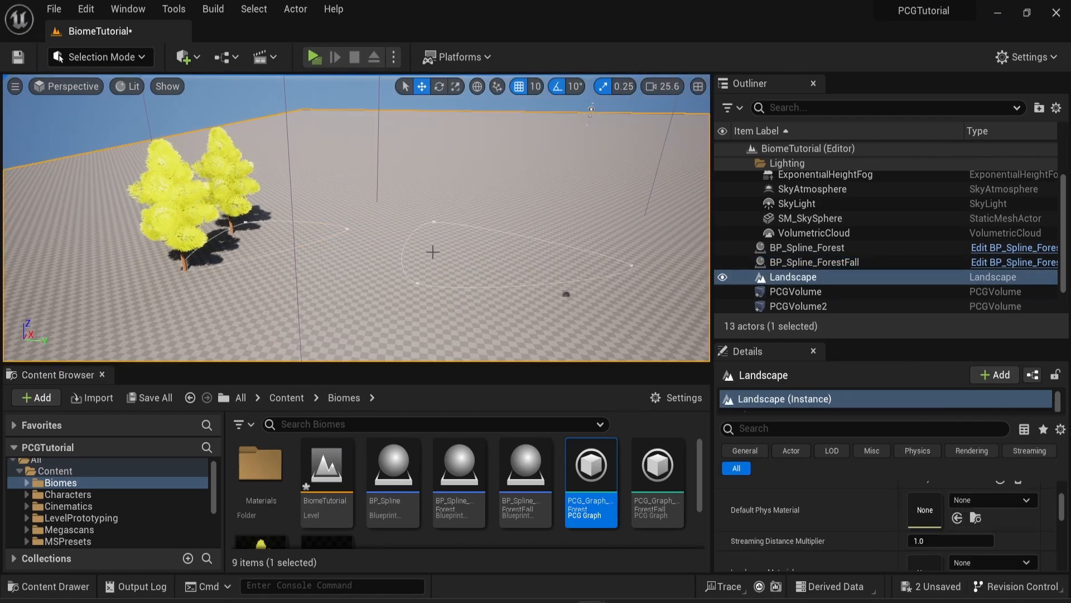
left_click(798, 247)
left_click(417, 284)
left_click_drag(413, 265, 417, 339)
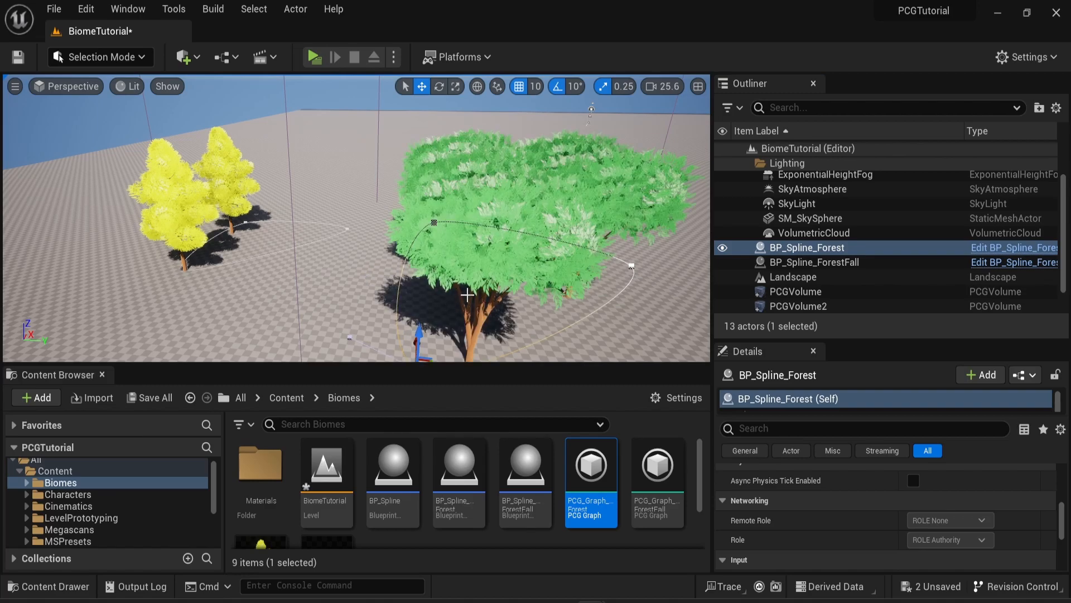
middle_click_drag(416, 313, 558, 317)
middle_click_drag(465, 298, 426, 287)
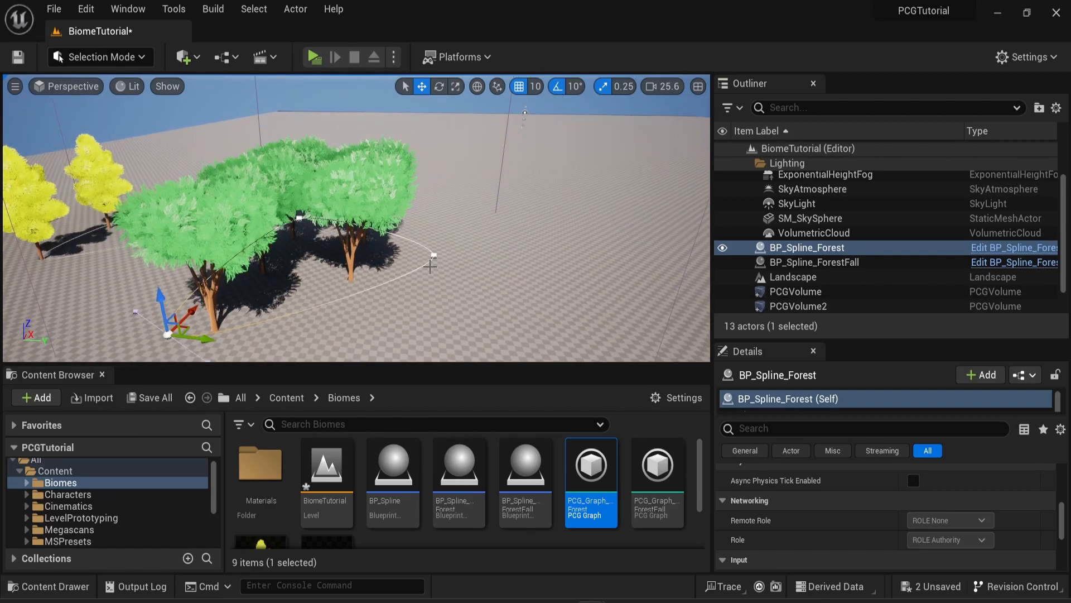
left_click(432, 255)
middle_click_drag(470, 259, 592, 260)
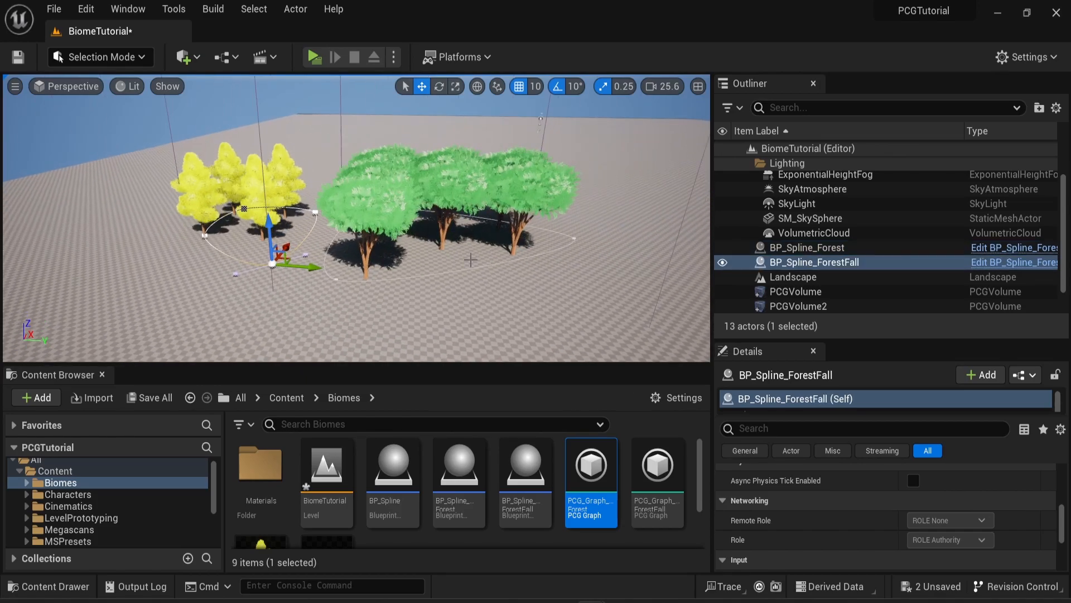
- Move BP_Spline_ForestFall's outer spline point farther away from the green forest to widen the fall area
middle_click_drag(461, 259, 444, 259)
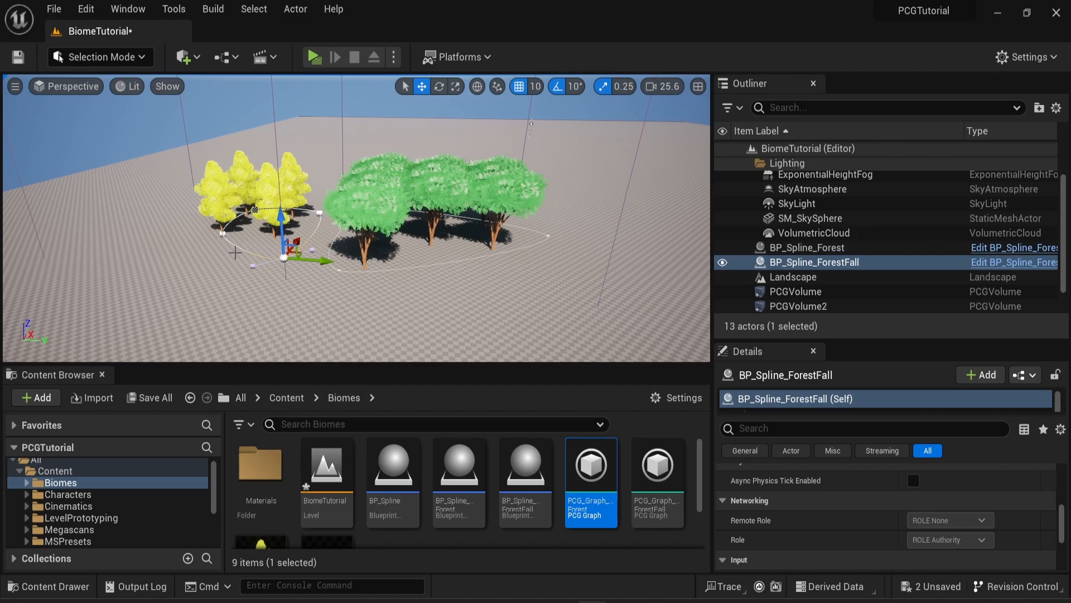
left_click(222, 233)
left_click_drag(255, 237, 162, 231)
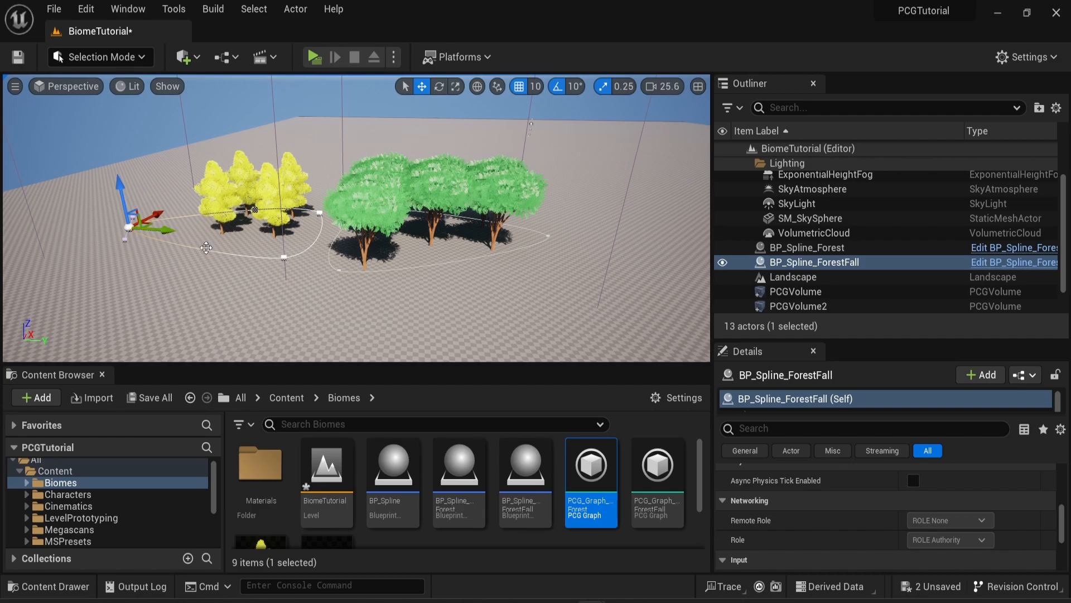
- Try moving BP_Spline_ForestFall's nearest spline point toward the viewer, and undo the move
left_click(280, 260)
left_click_drag(282, 225, 313, 330)
middle_click_drag(313, 326, 316, 217)
key("ctrl+z")
key("ctrl+z")
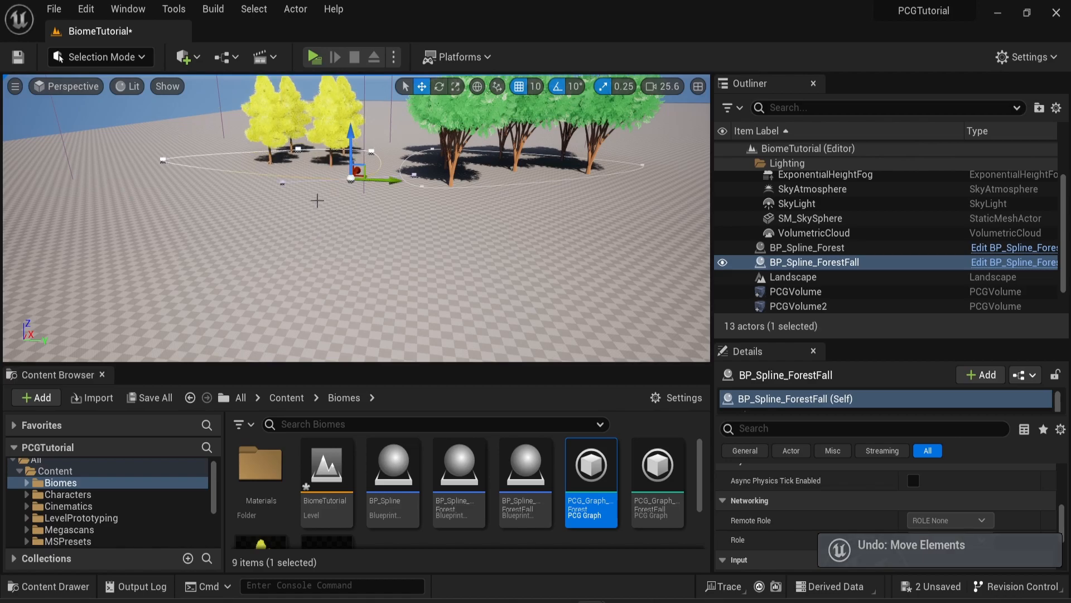
scroll(318, 201, "up", 4)
middle_click_drag(317, 186, 375, 211)
scroll(280, 165, "down", 2)
scroll(313, 217, "down", 2)
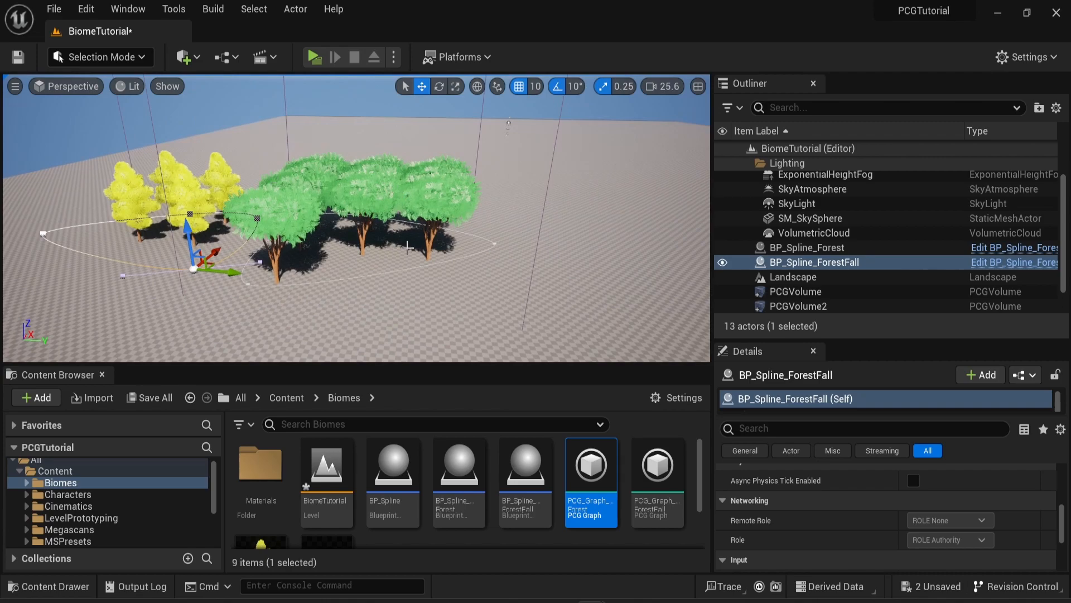
right_click_drag(375, 210, 418, 223)
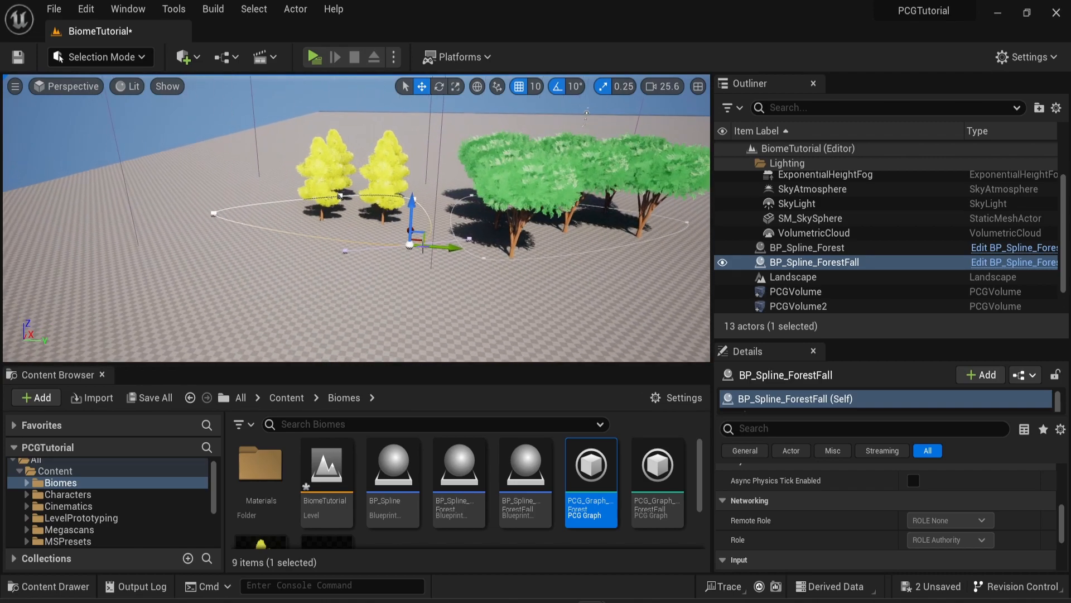
mouse_move(268, 184)
right_mouse_down()
mouse_move(313, 184)
mouse_move(283, 187)
right_mouse_up()
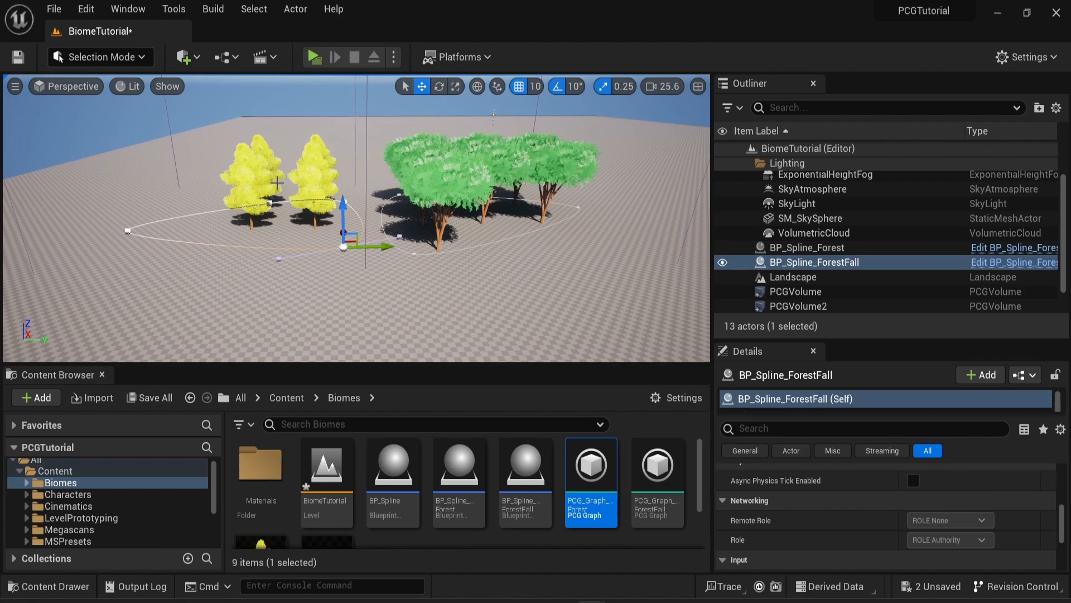
- Try sculpting the landscape around the fall trees in Landscape mode, undo the stroke and return to Selection mode
left_click(100, 56)
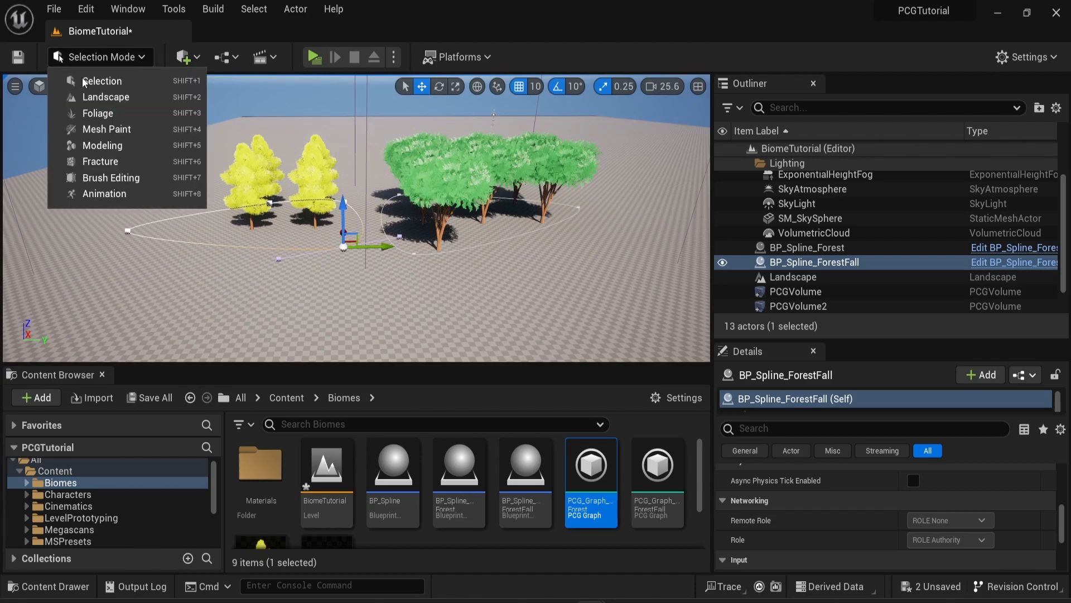
left_click(124, 99)
left_click_drag(247, 201, 407, 232)
key("ctrl+z")
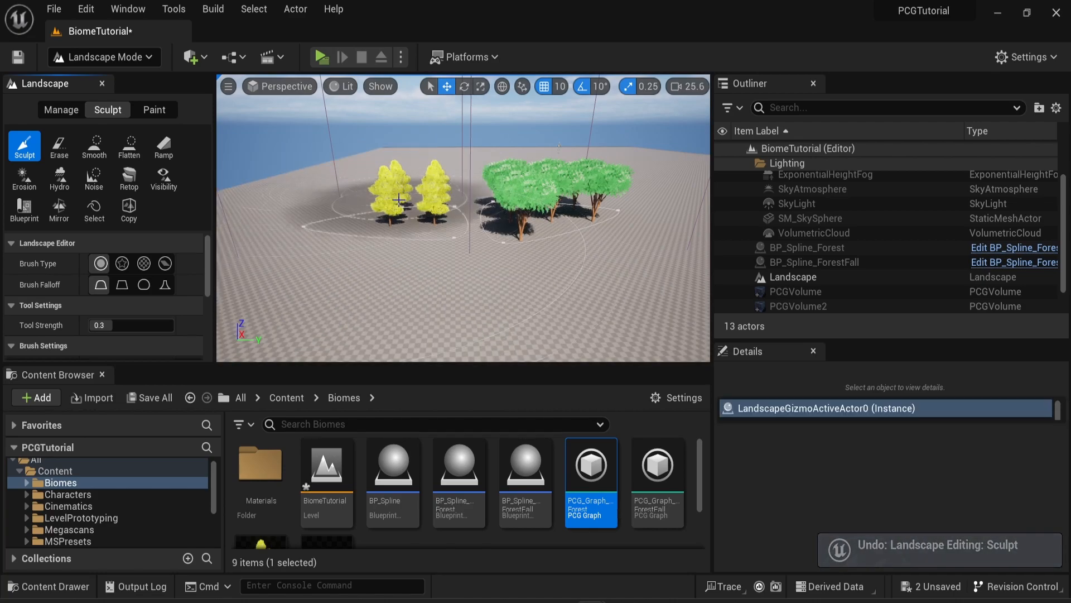
left_click(119, 60)
left_click(116, 75)
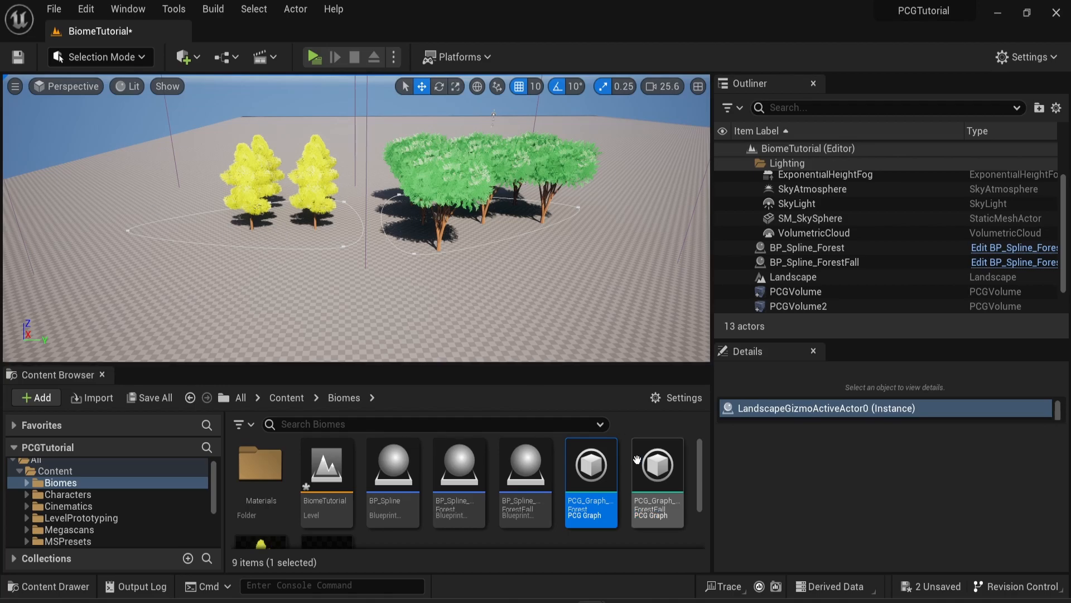
- Move BP_Spline_ForestFall's nearest spline point outward toward the viewer so the fall forest covers more ground
double_click(585, 463)
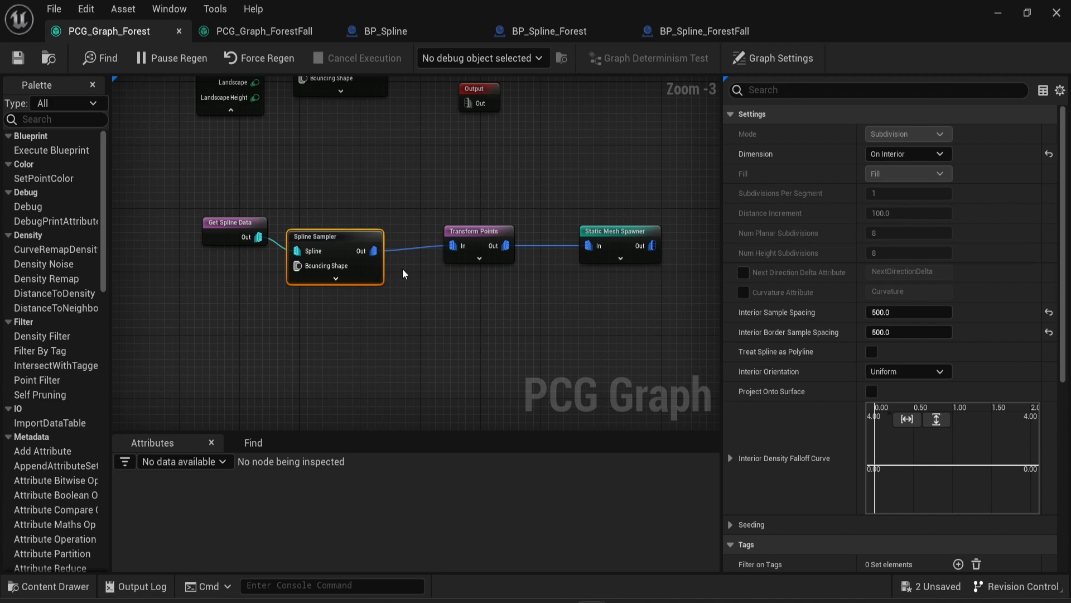
left_click(1001, 17)
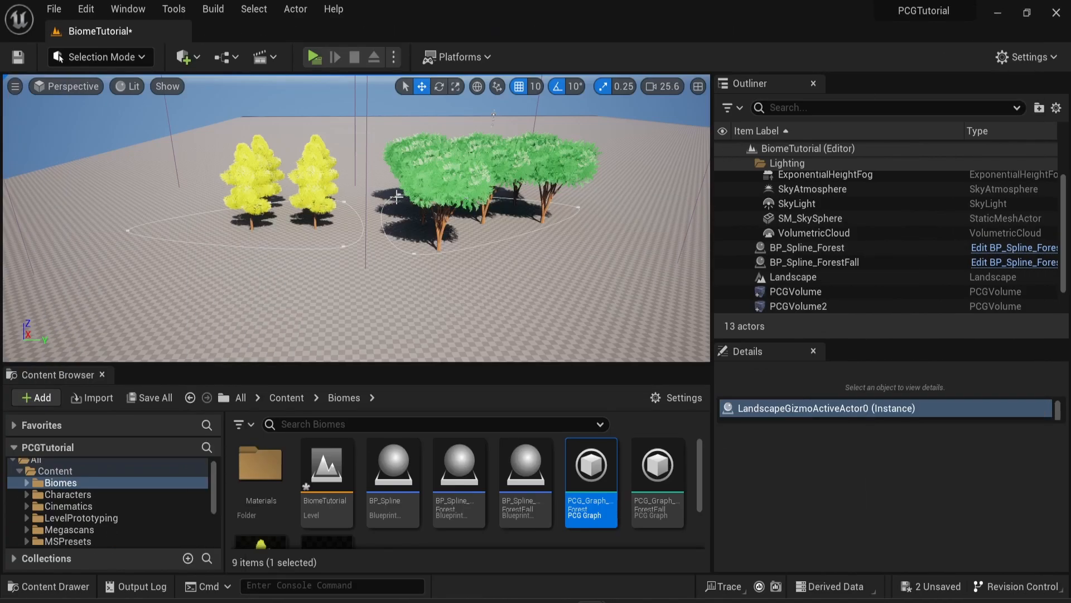
scroll(396, 197, "up", 1)
middle_click_drag(388, 194, 388, 194)
double_click(471, 294)
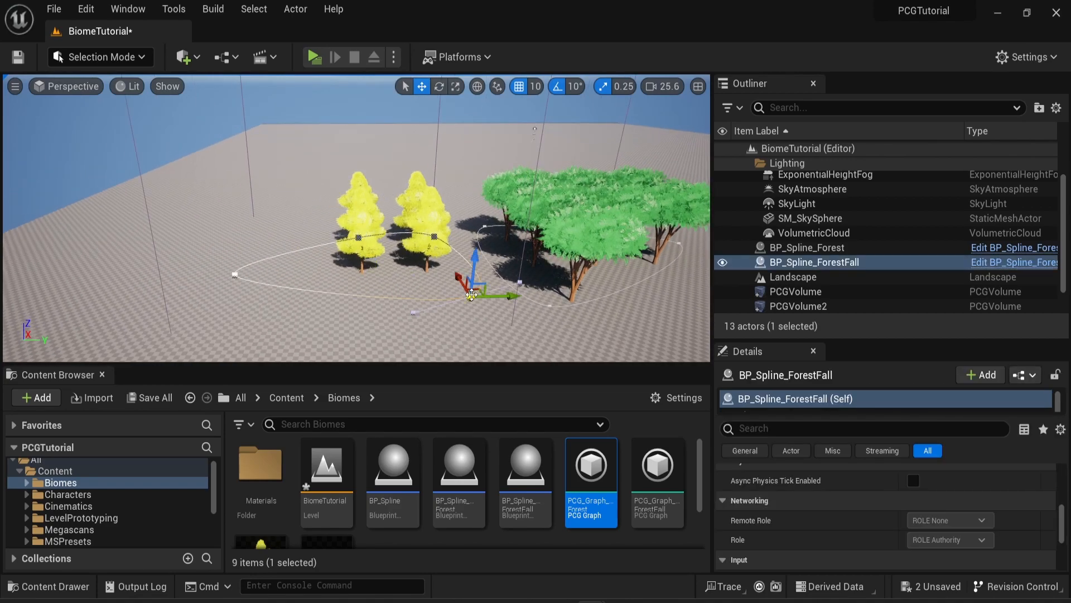
left_click_drag(458, 278, 508, 347)
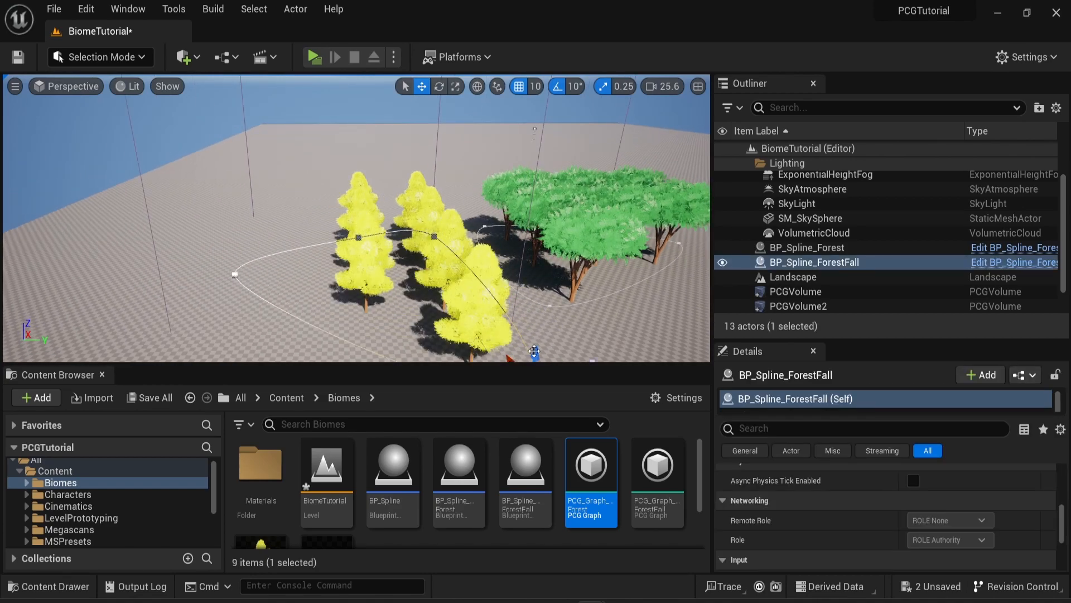
- Review the Surface Sampler's point density and extents against the Spline Sampler's interior spacing settings in PCG_Graph_Forest
double_click(593, 475)
scroll(340, 253, "up", 1)
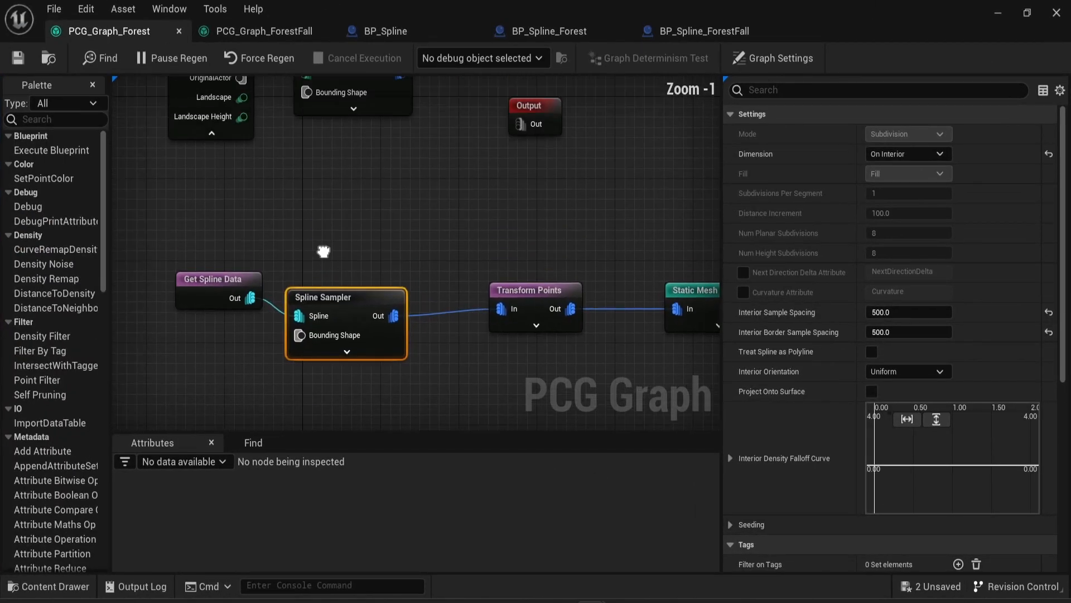
right_click_drag(323, 239, 328, 400)
left_click(358, 207)
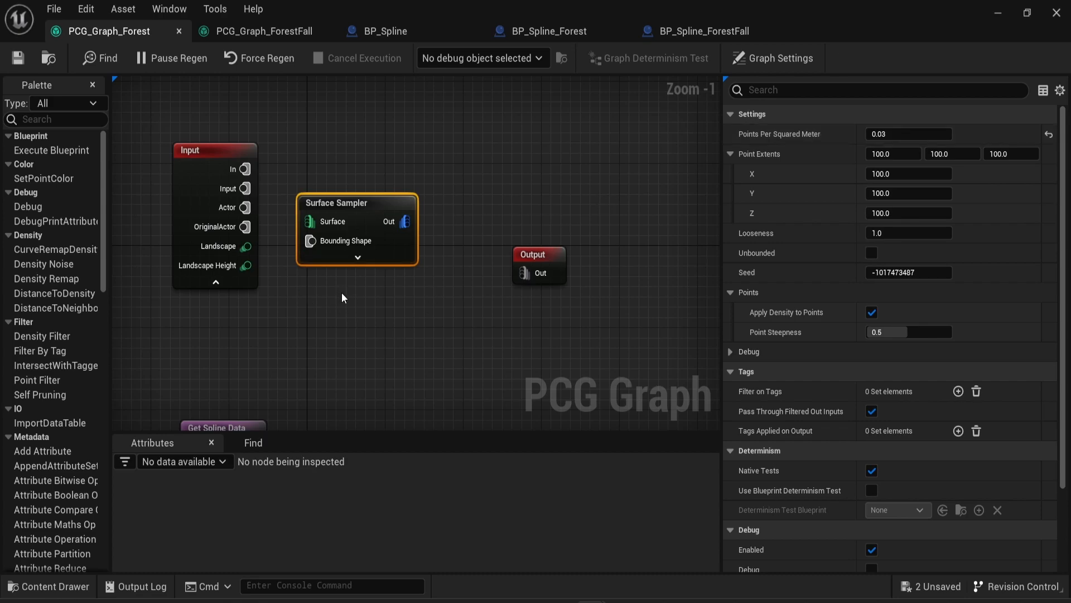
scroll(342, 292, "down", 1)
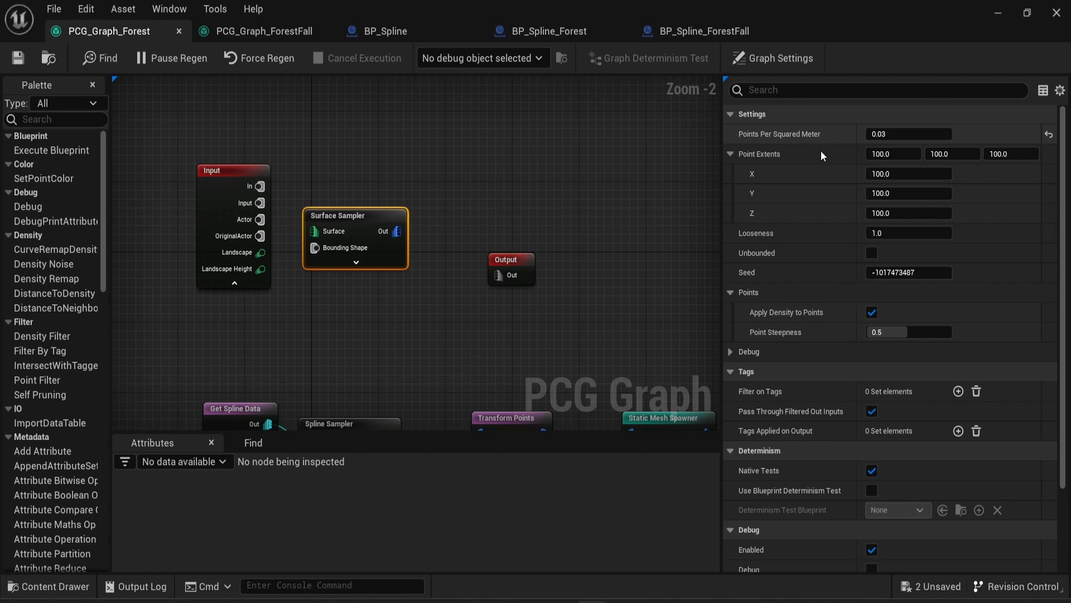
scroll(545, 261, "down", 1)
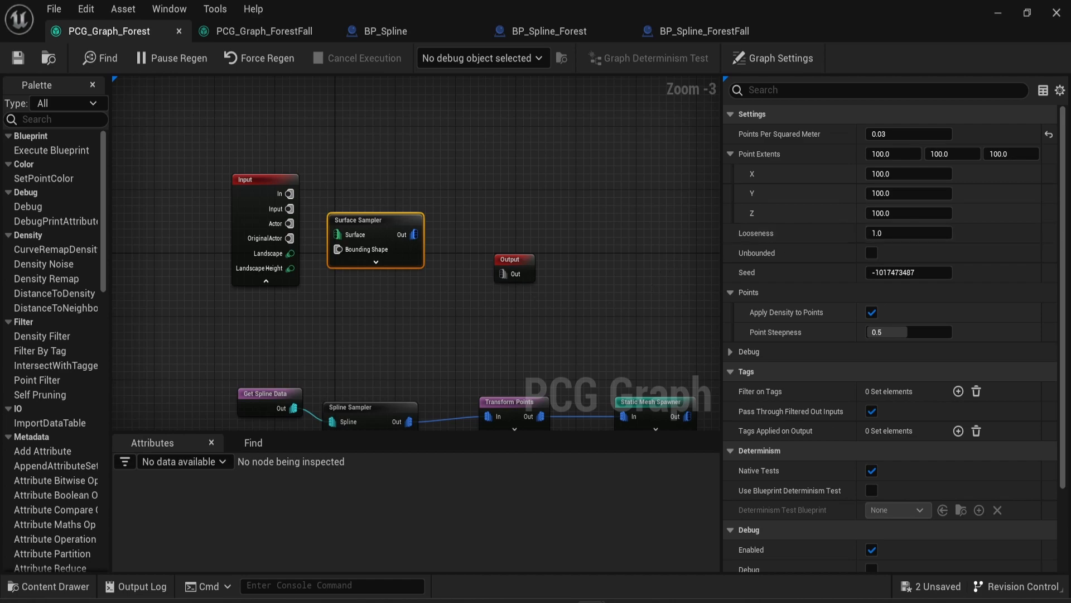
right_click_drag(493, 285, 494, 239)
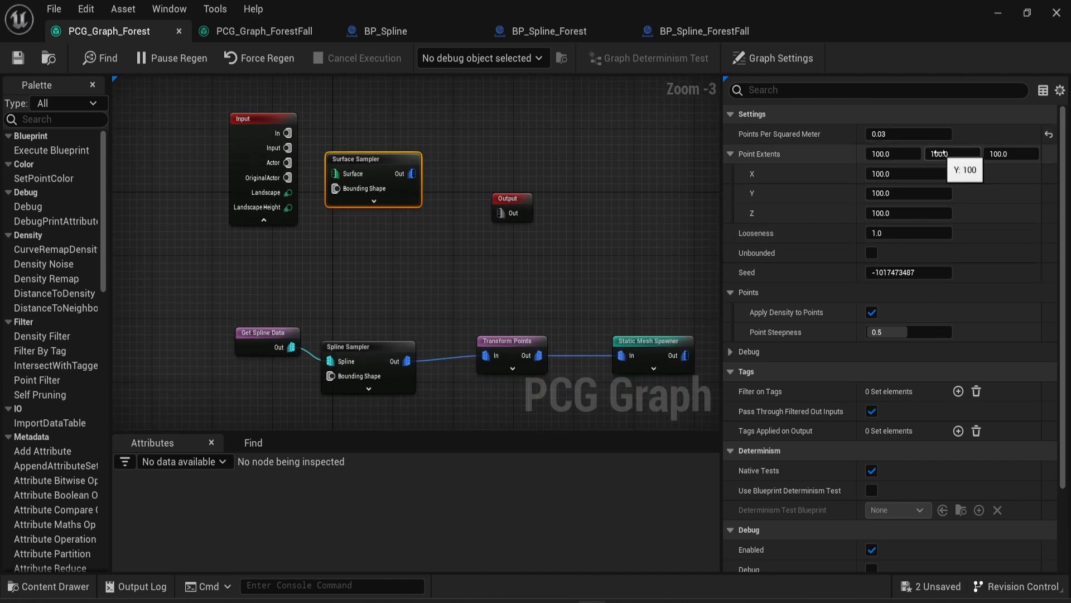
left_click(359, 350)
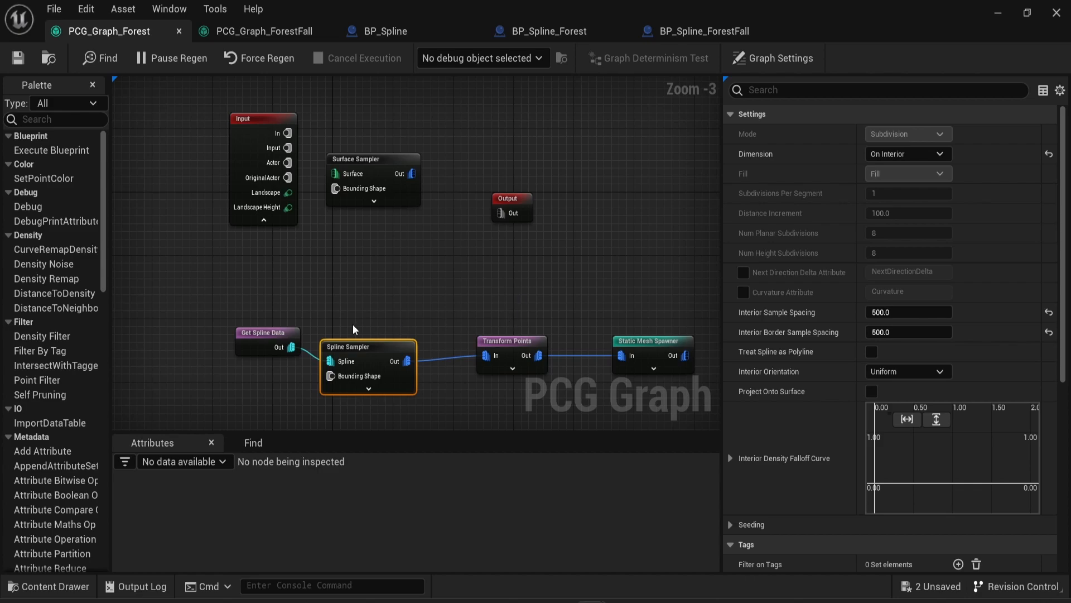
left_click(994, 16)
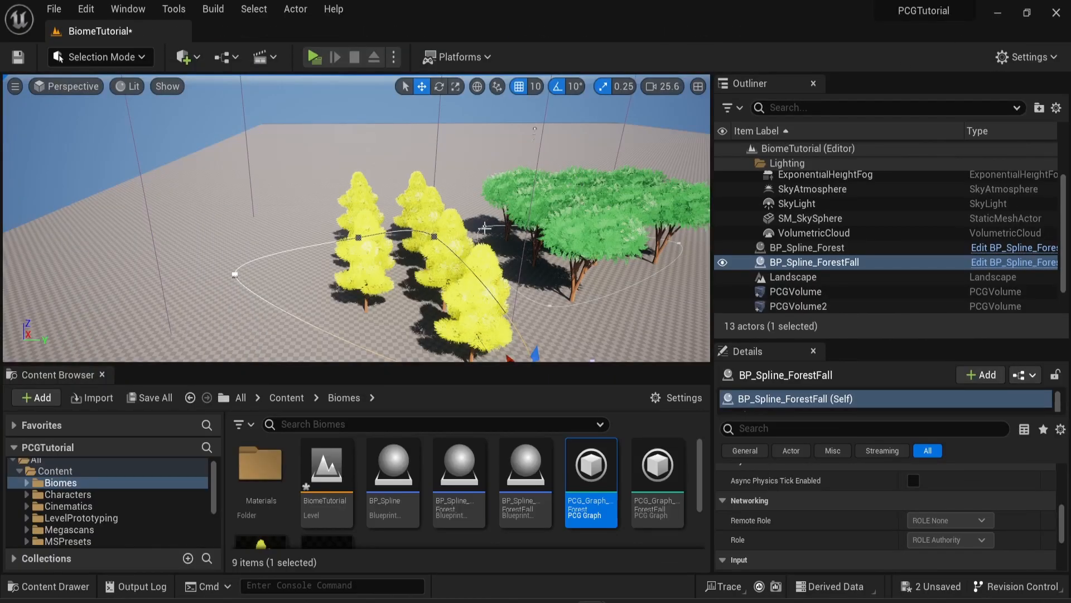
- Examine how the fall and green trees fill their spline outlines from several angles and from directly above
scroll(484, 228, "down", 3)
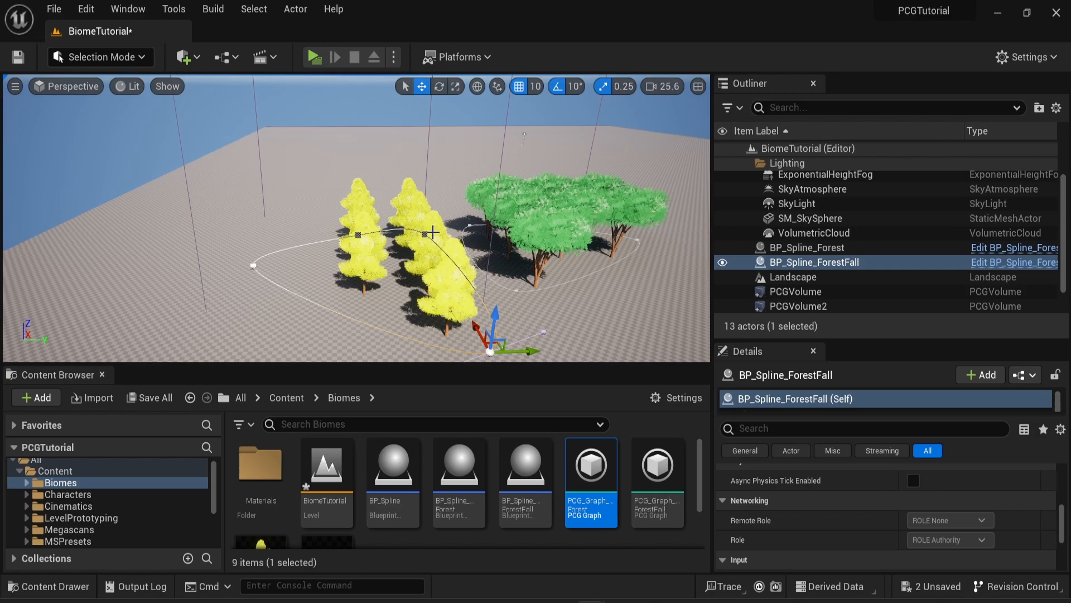
mouse_move(438, 239)
middle_mouse_down()
mouse_move(475, 245)
mouse_move(443, 241)
middle_mouse_up()
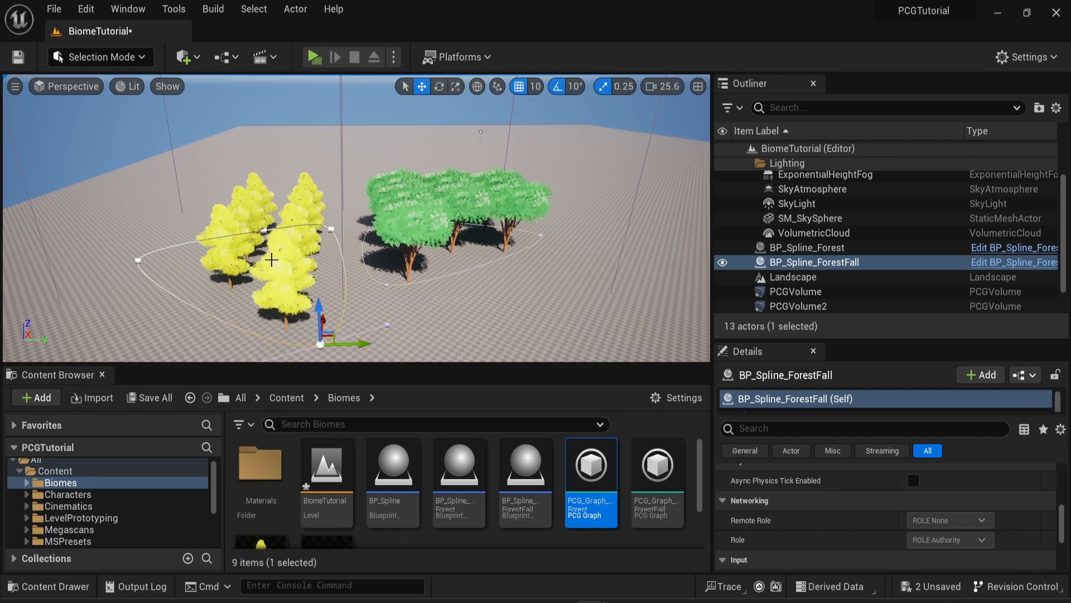
key("w")
key("a")
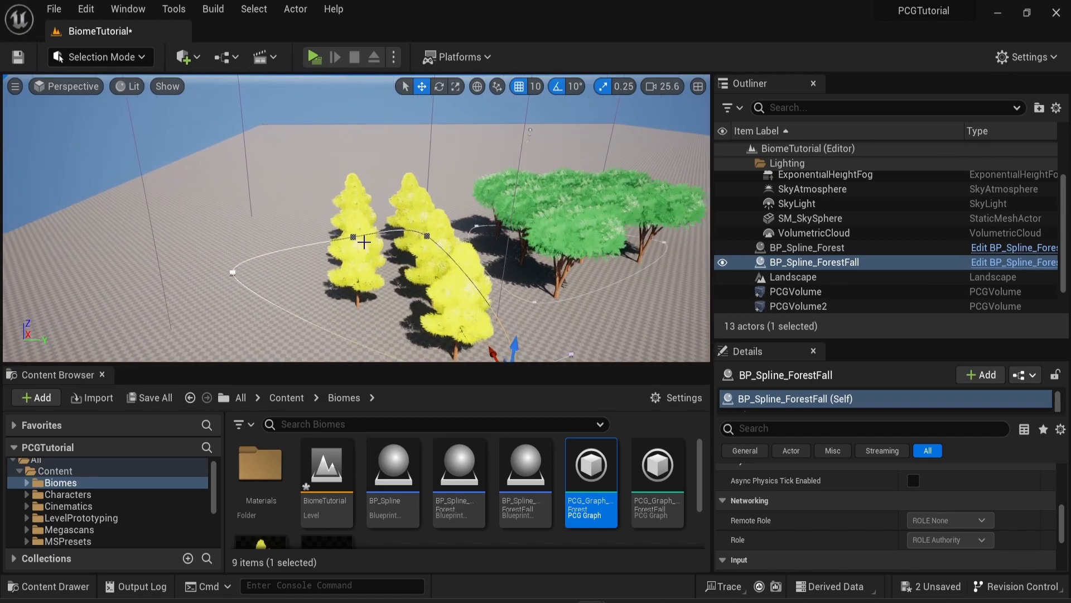
scroll(362, 258, "up", 2)
right_click_drag(363, 258, 357, 277)
middle_click_drag(363, 278, 321, 271)
middle_click_drag(380, 289, 380, 229)
right_click_drag(380, 288, 378, 323)
middle_click_drag(377, 284, 379, 237)
right_click_drag(379, 262, 380, 307)
middle_click_drag(386, 248, 397, 227)
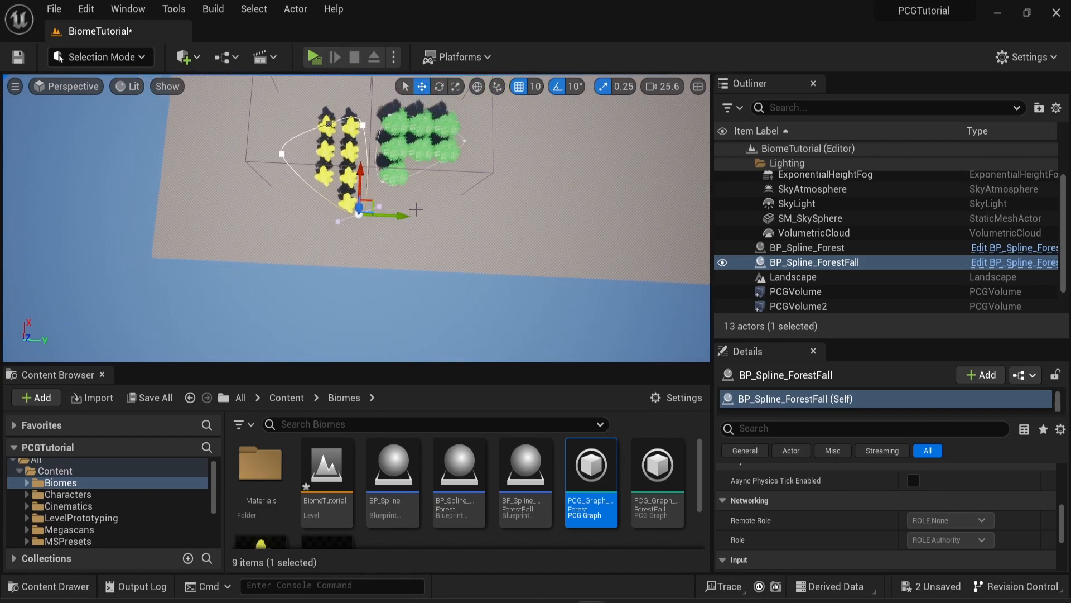
right_click_drag(409, 201, 403, 232)
middle_click_drag(357, 253, 352, 199)
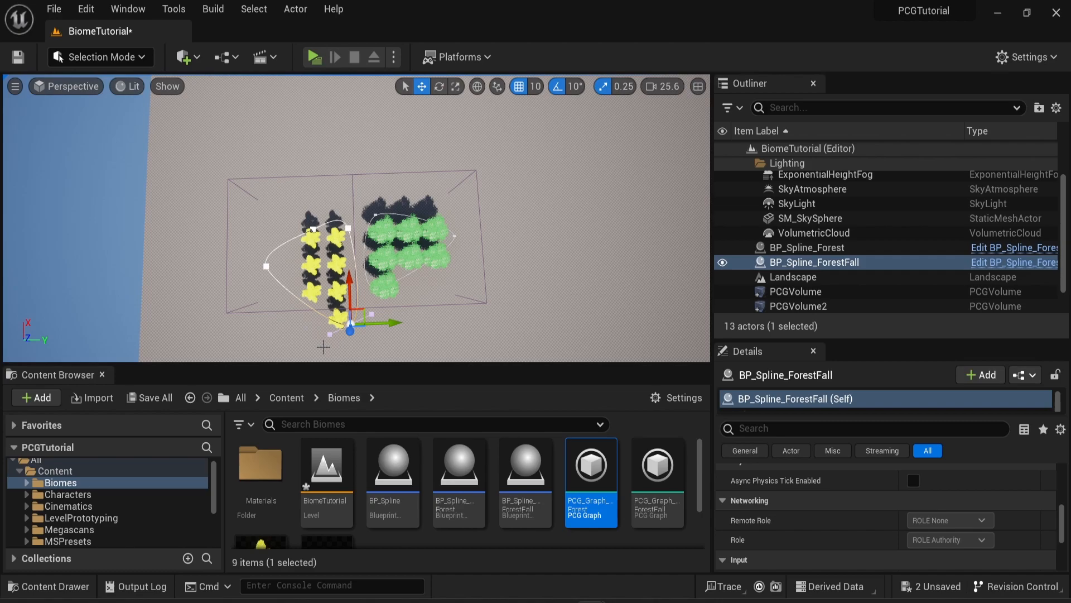
- Review the Surface Sampler's point density, extents and looseness settings in PCG_Graph_Forest and return to the level
double_click(602, 489)
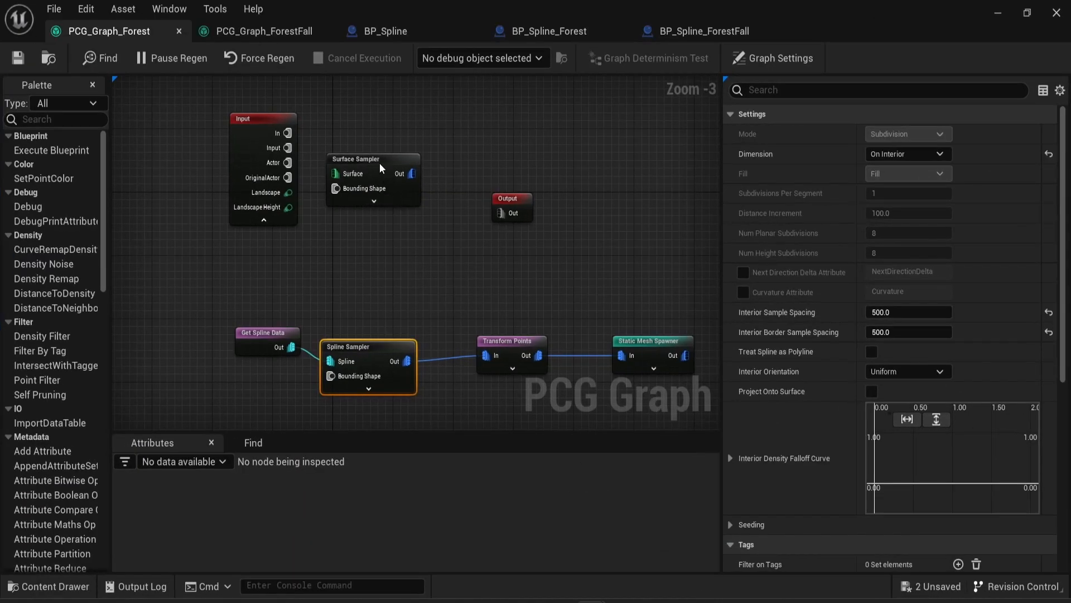
left_click(371, 161)
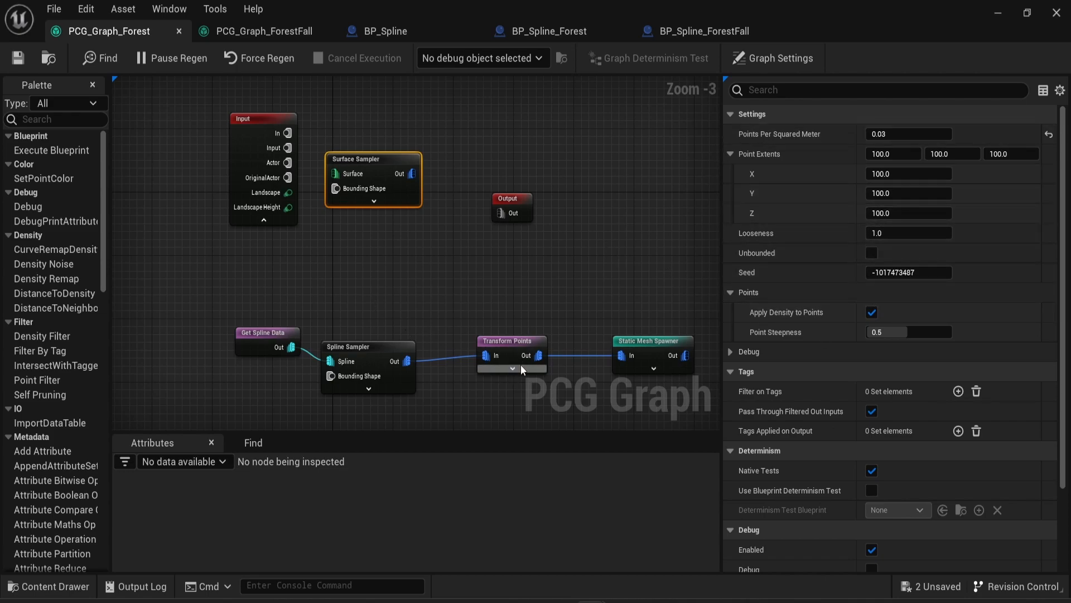
left_click(999, 12)
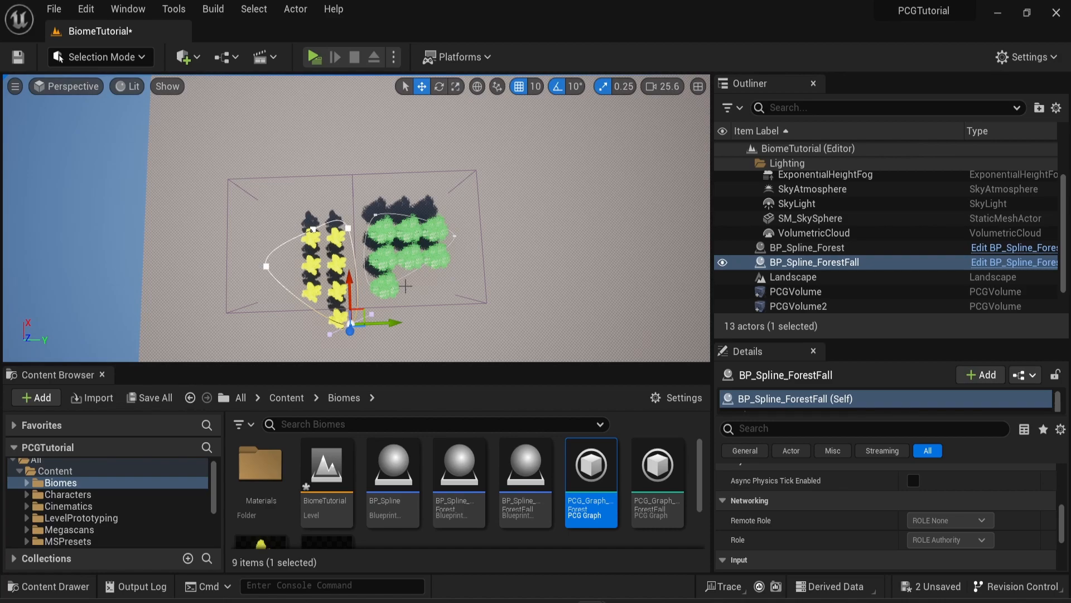
- Select PCGVolume and examine its bounds around the green trees beside the fall trees
key("w")
mouse_move(409, 246)
right_mouse_down()
mouse_move(427, 251)
mouse_move(396, 240)
mouse_move(408, 254)
mouse_move(419, 241)
right_mouse_up()
scroll(418, 241, "down", 5)
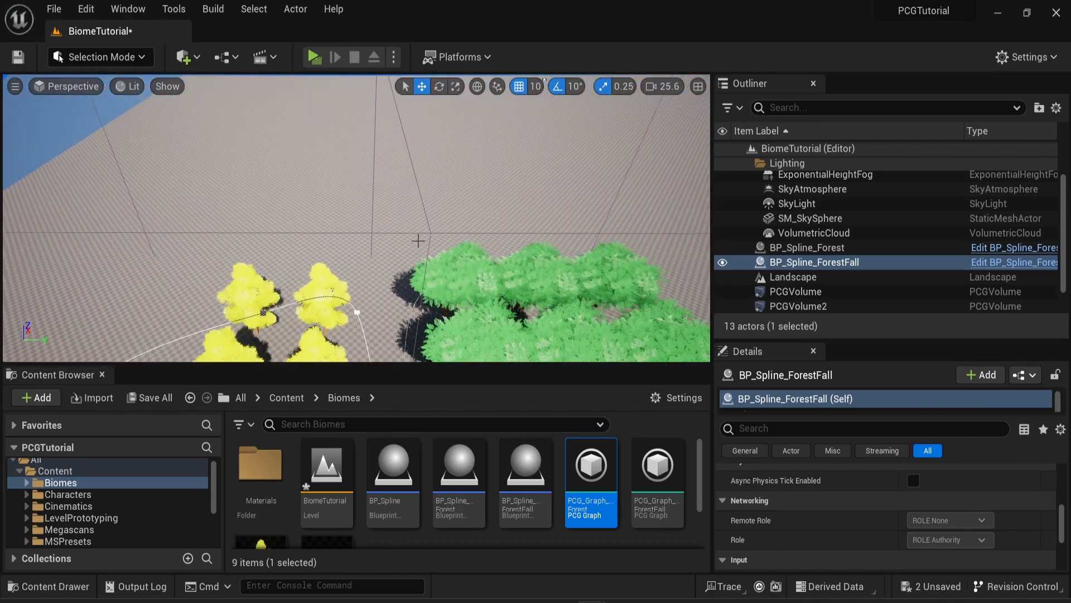
scroll(419, 241, "down", 3)
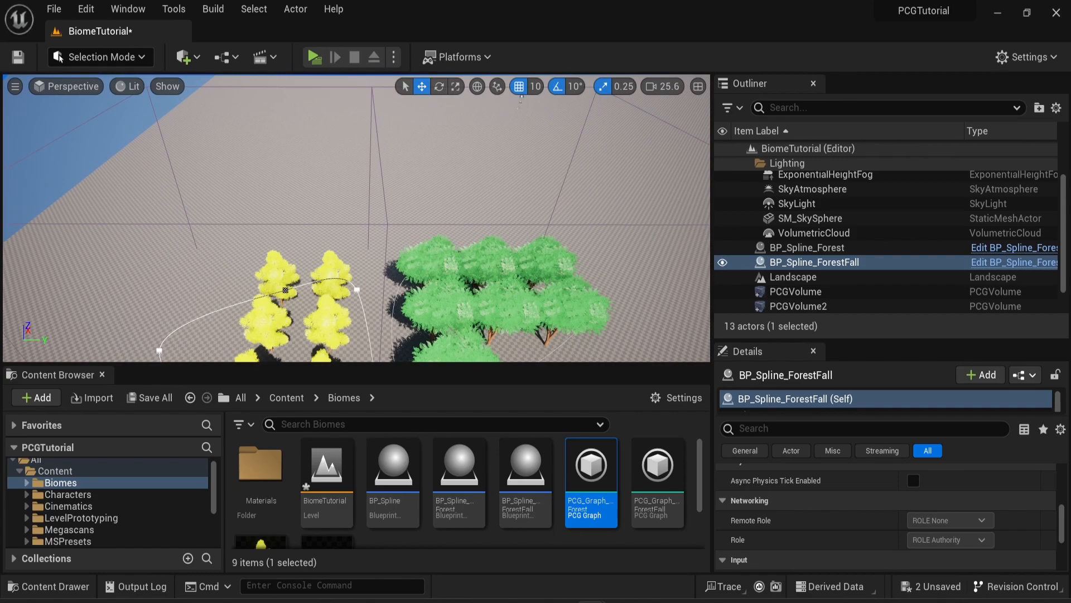
right_click_drag(453, 260, 472, 261)
left_click(796, 292)
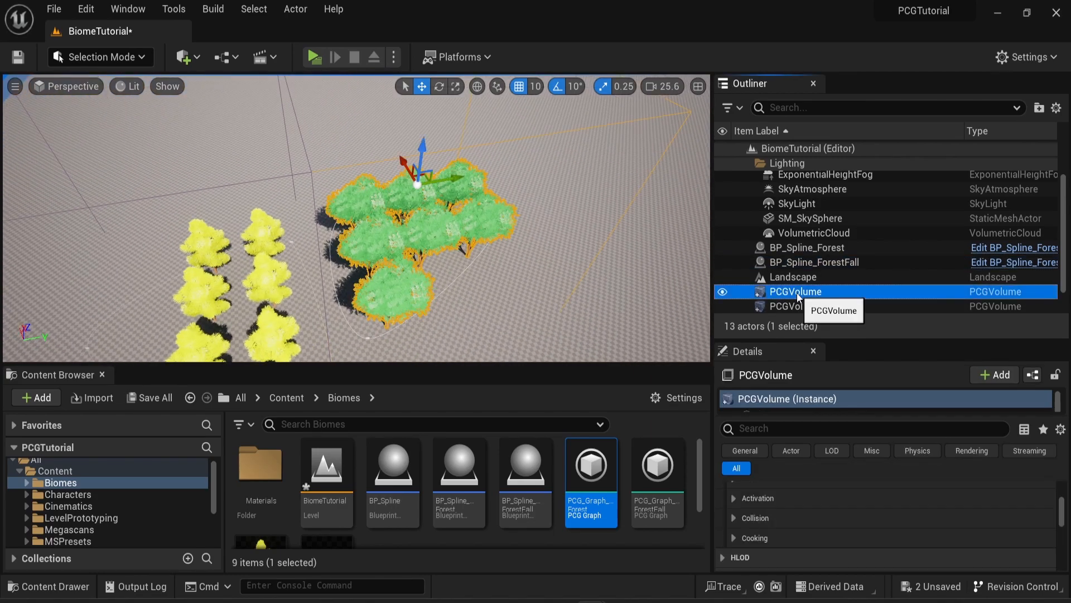
key("f")
scroll(832, 279, "down", 1)
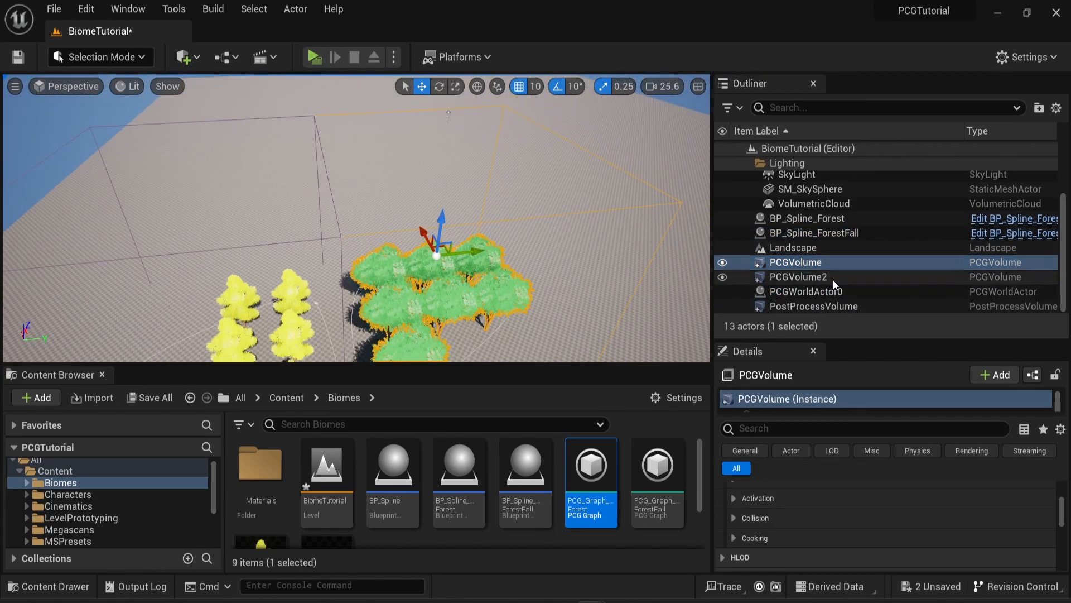
- Change PostProcessVolume's brush shape to a cylinder
double_click(833, 304)
left_click(792, 428)
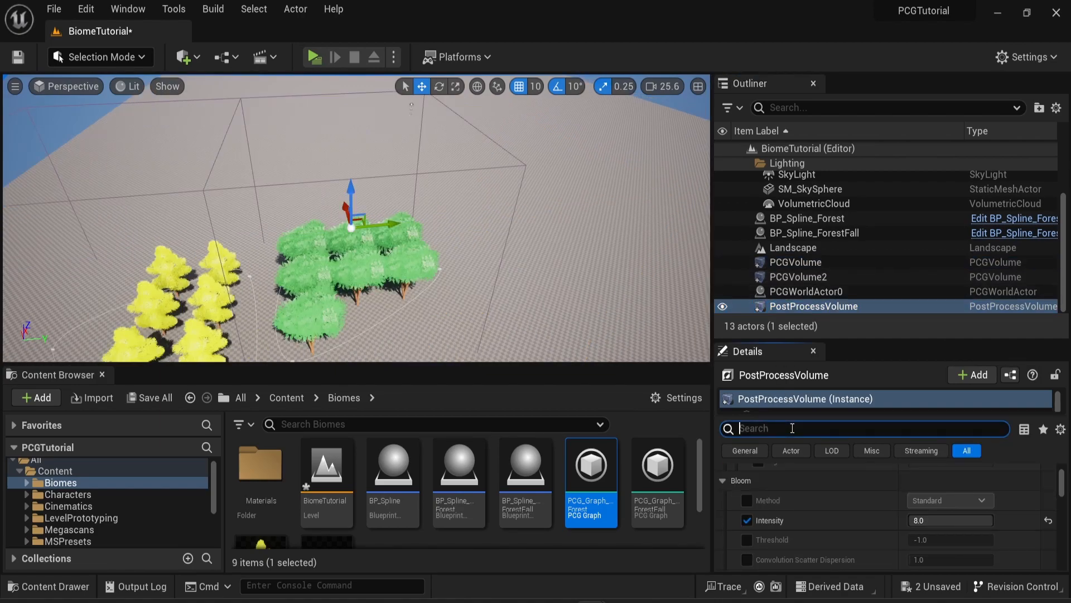
type("shape")
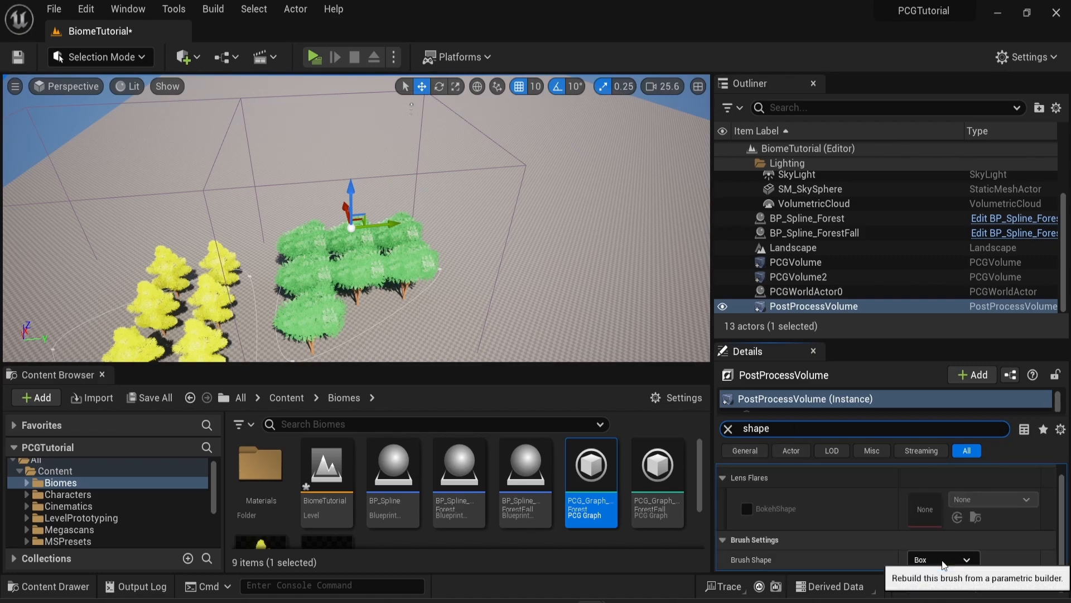
left_click(943, 560)
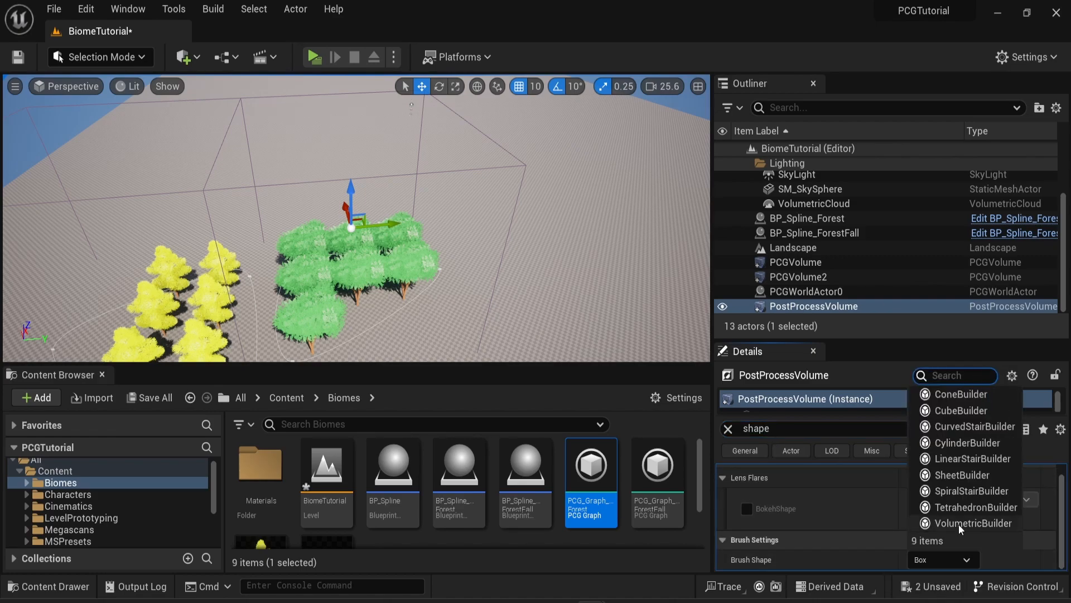
left_click(968, 443)
scroll(399, 196, "down", 3)
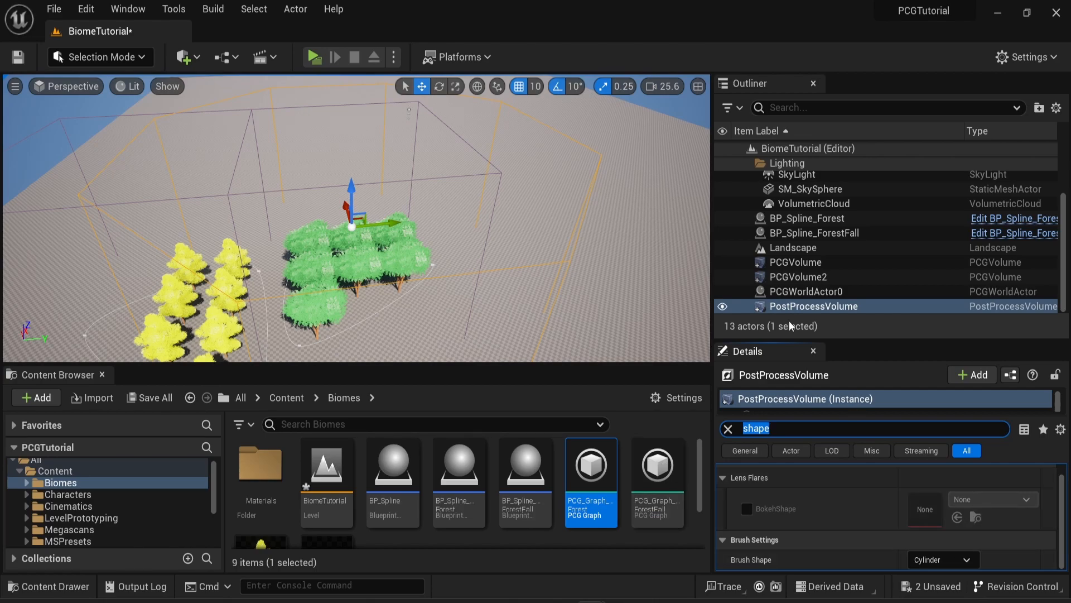
- Undo the brush shape change on PostProcessVolume
left_click(542, 266)
key("ctrl+z")
key("ctrl+z")
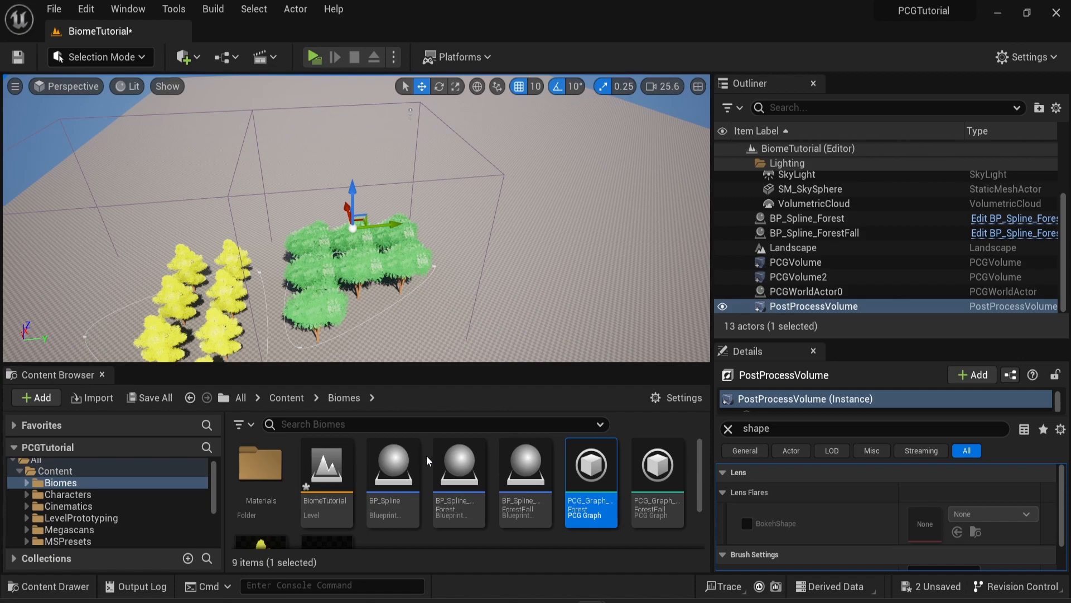
- In PCG_Graph_Forest, move the Surface Sampler node just above the spline chain and connect the Input node's Landscape output to its Surface input
double_click(597, 471)
right_click_drag(384, 289, 347, 249)
right_click_drag(353, 166, 323, 189)
left_click_drag(304, 112, 356, 216)
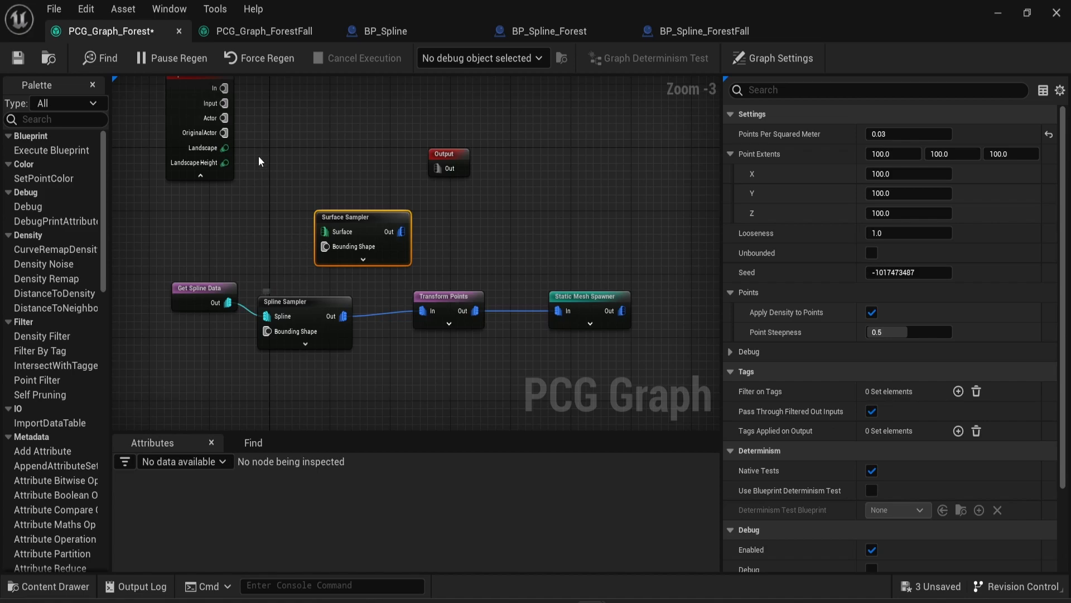
left_click_drag(225, 148, 328, 233)
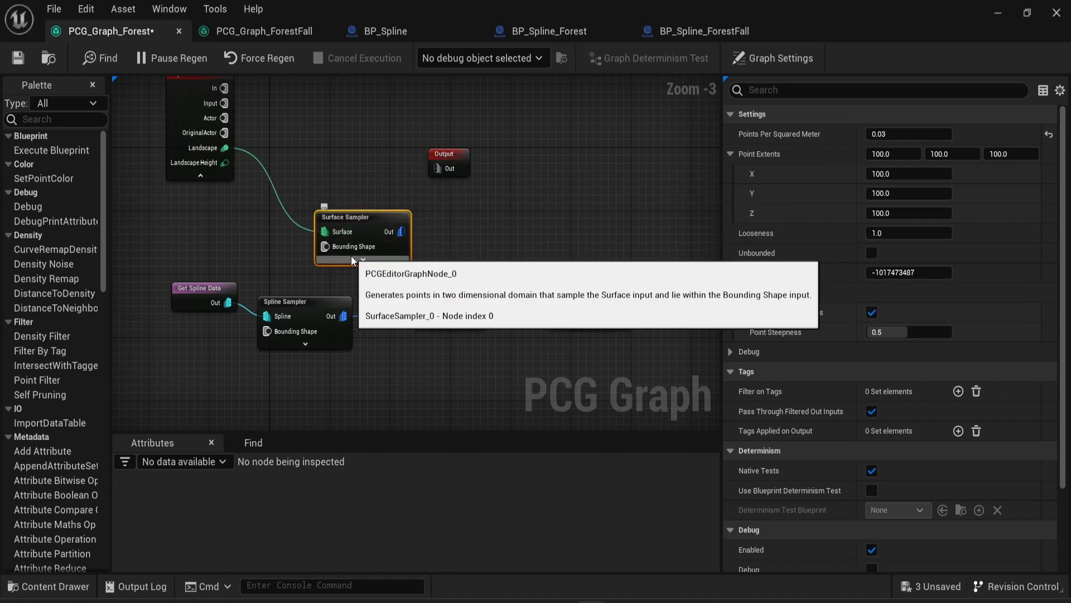
- Feed the Surface Sampler's output into Transform Points and the Spline Sampler's output into the Surface Sampler's Bounding Shape, moving the spline nodes aside
left_click(374, 312)
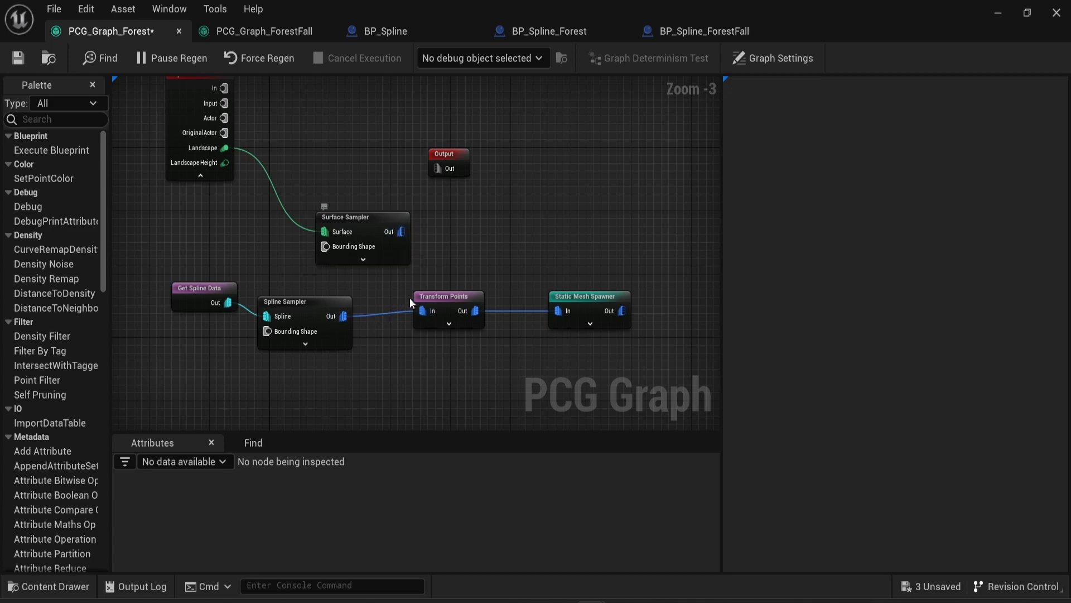
left_click_drag(401, 231, 422, 310)
left_click_drag(168, 275, 202, 281)
right_click_drag(316, 336, 367, 319)
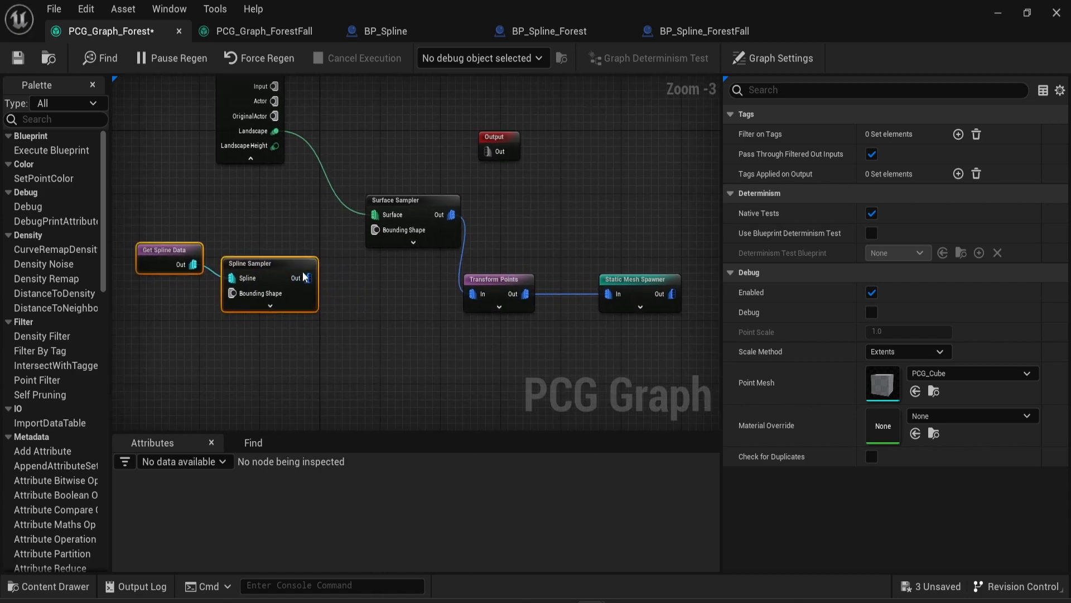
left_click_drag(310, 274, 377, 234)
left_click(998, 12)
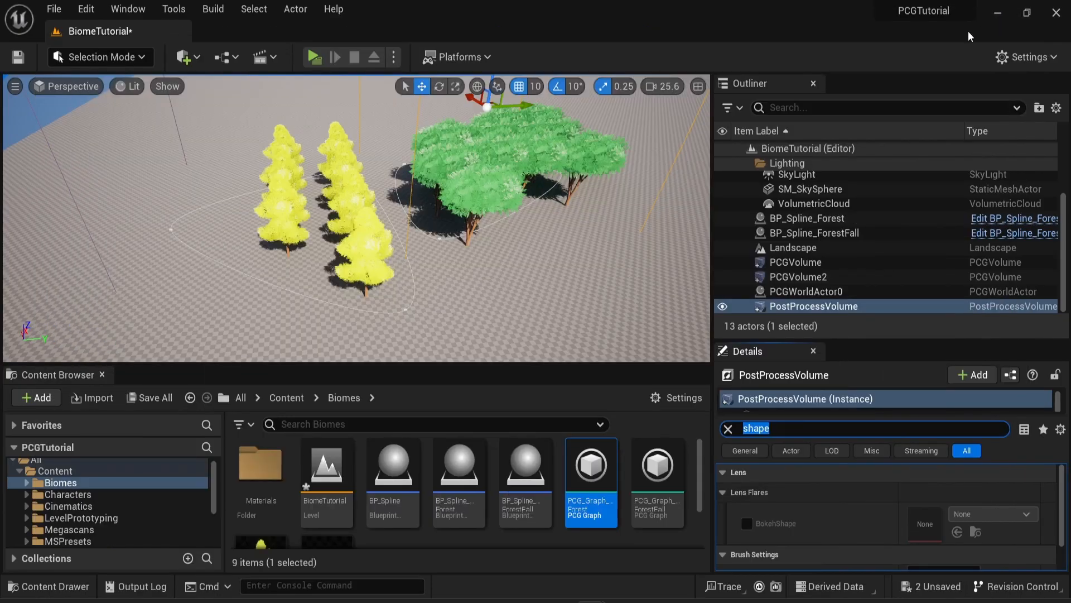
- Move BP_Spline_Forest's nearest spline point outward toward the viewer and check how the green trees fill the enlarged outline
mouse_move(335, 202)
right_mouse_down()
mouse_move(385, 205)
mouse_move(354, 199)
right_mouse_up()
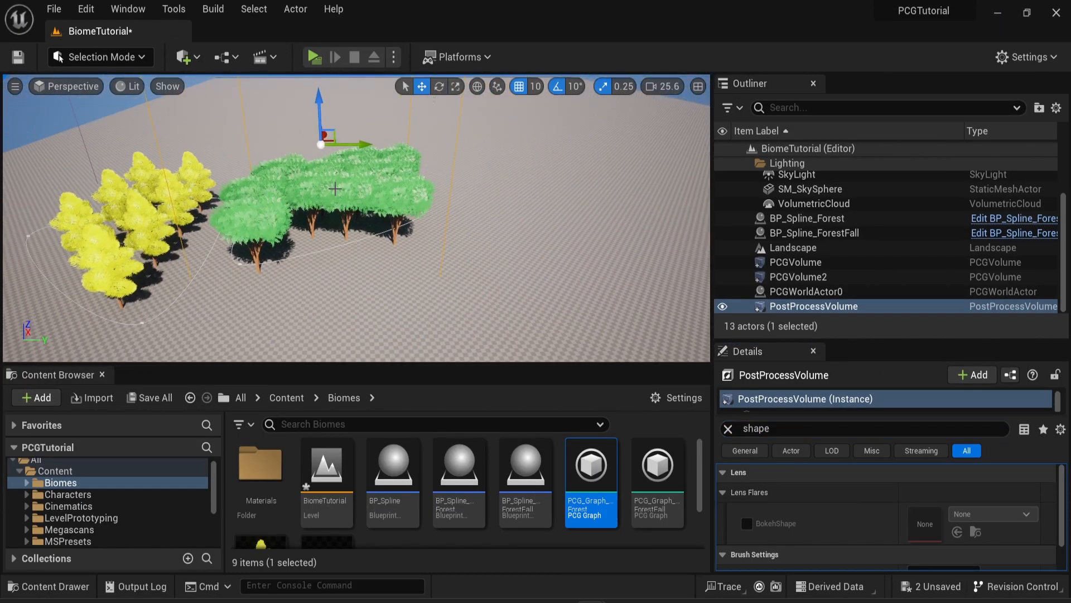
scroll(332, 249, "up", 6)
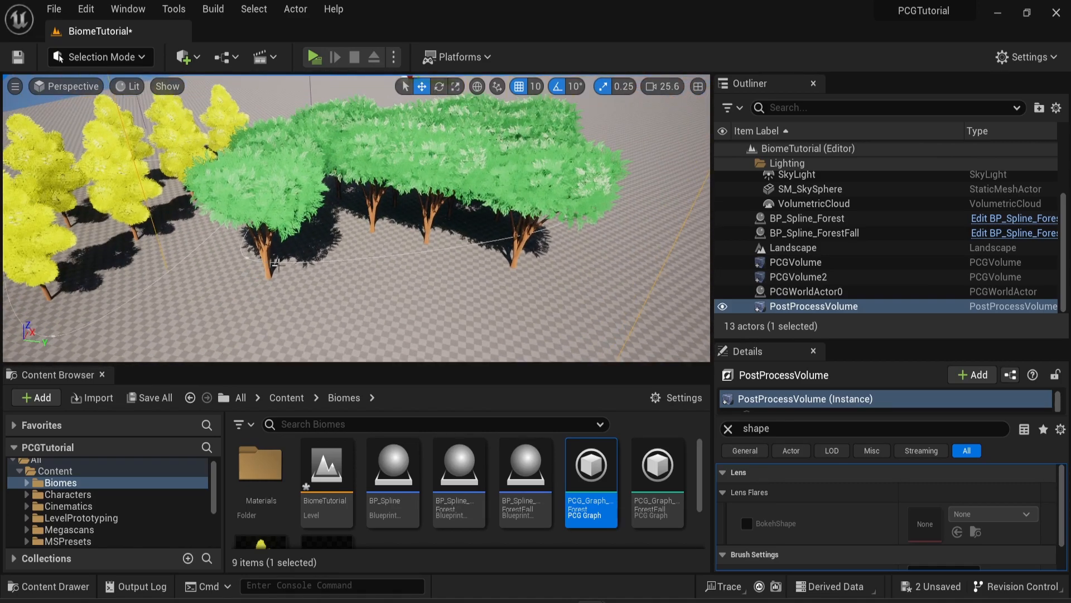
scroll(275, 262, "down", 5)
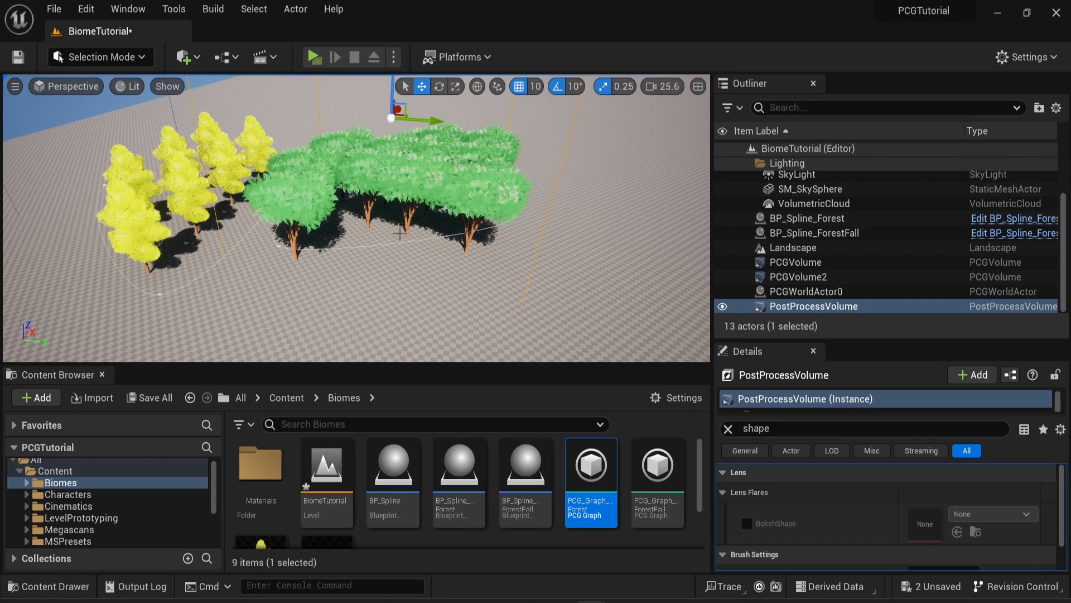
left_click(277, 245)
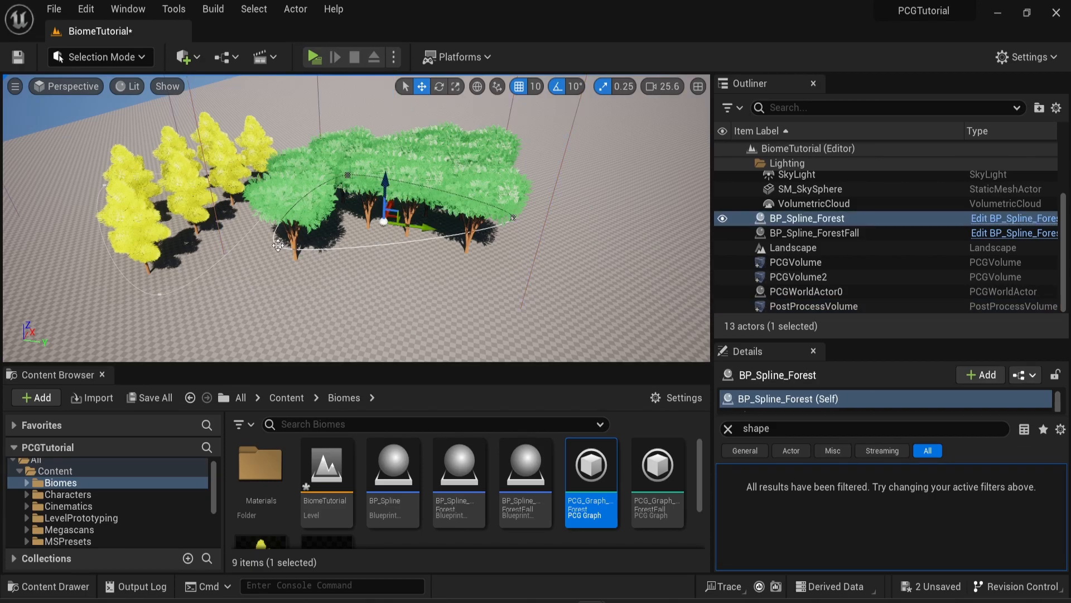
left_click_drag(277, 246, 231, 288)
scroll(231, 288, "down", 1)
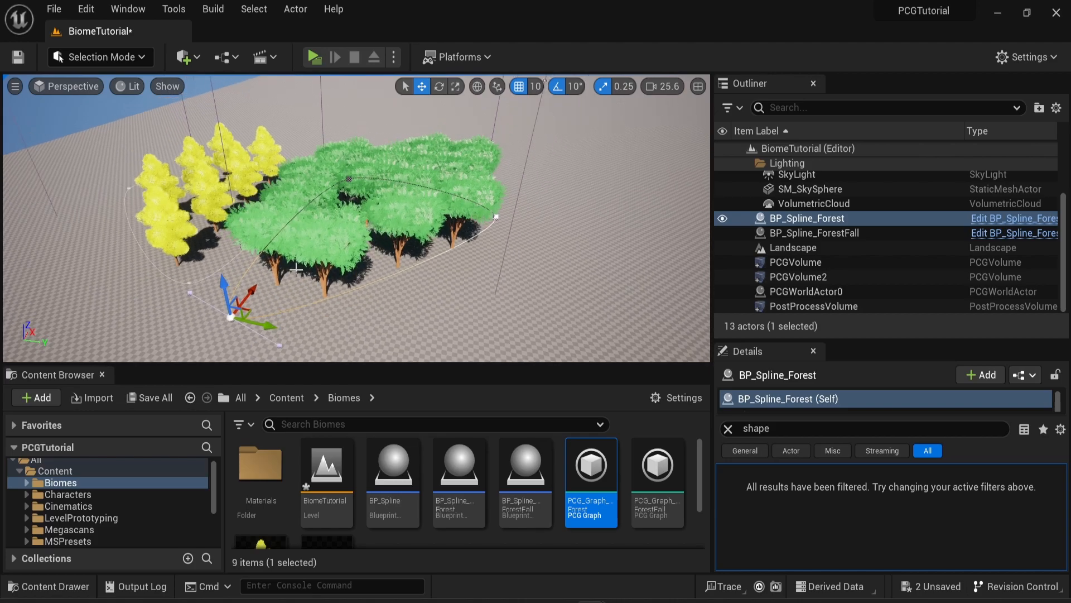
mouse_move(367, 234)
right_mouse_down()
mouse_move(368, 245)
mouse_move(376, 223)
right_mouse_up()
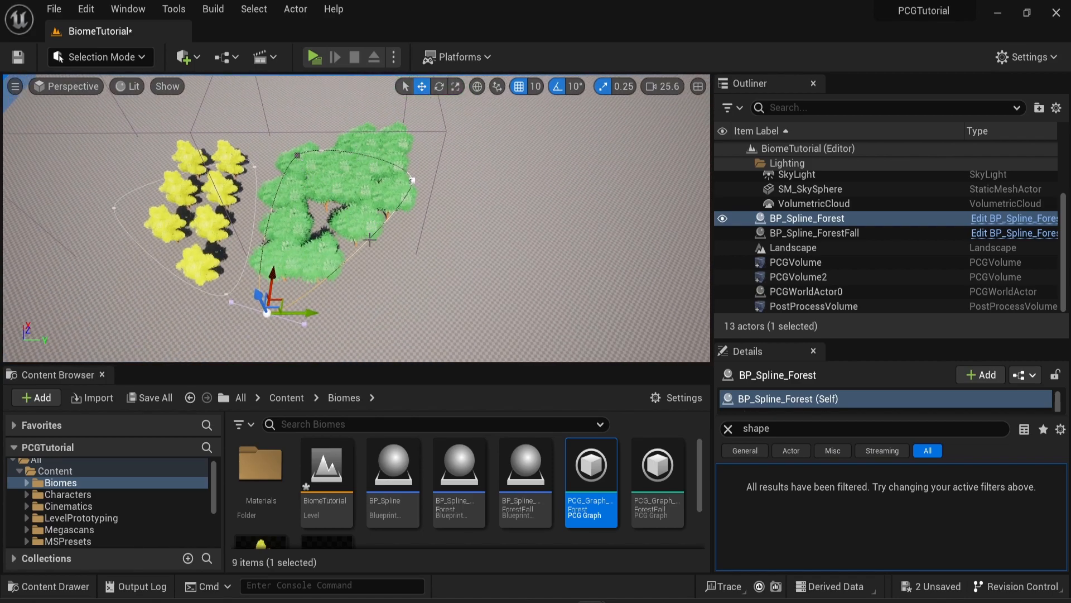
scroll(378, 189, "up", 5)
mouse_move(391, 224)
right_mouse_down()
mouse_move(399, 227)
mouse_move(398, 216)
right_mouse_up()
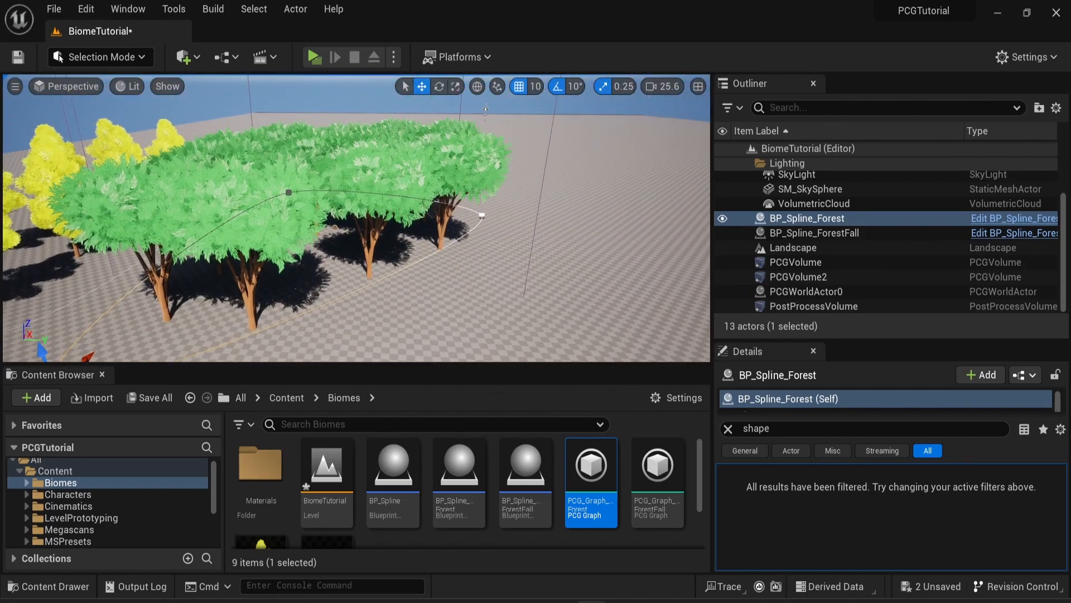
left_click(115, 59)
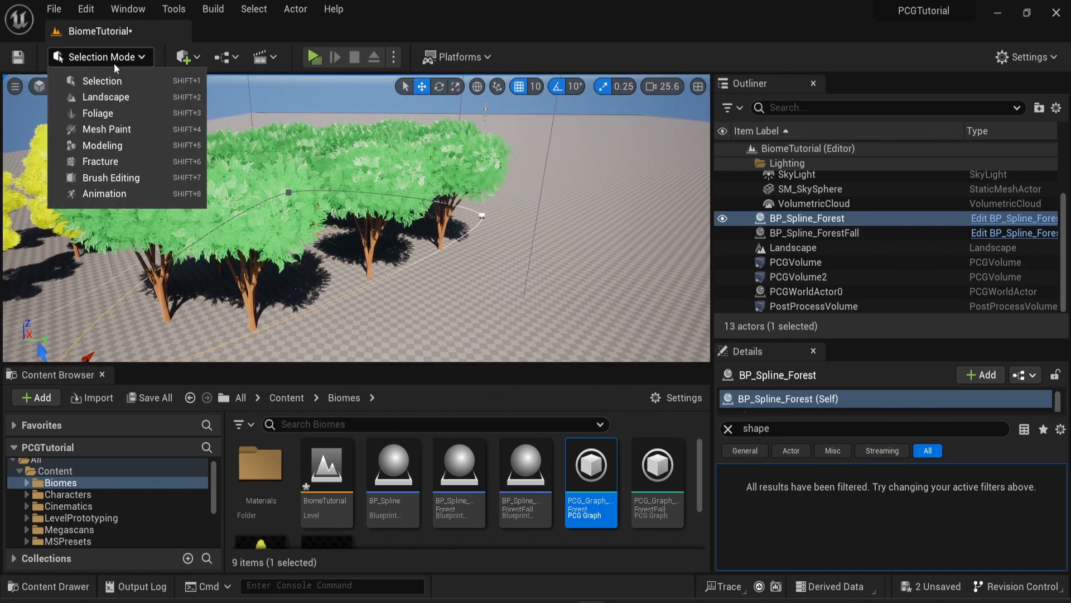
left_click(106, 98)
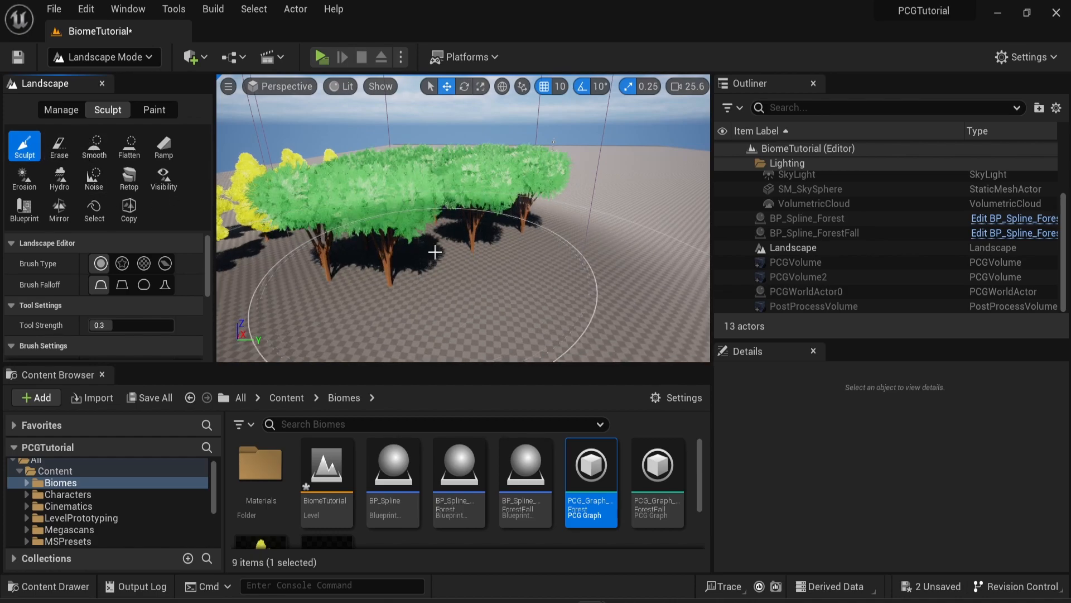
key("d")
right_click_drag(504, 237, 514, 234)
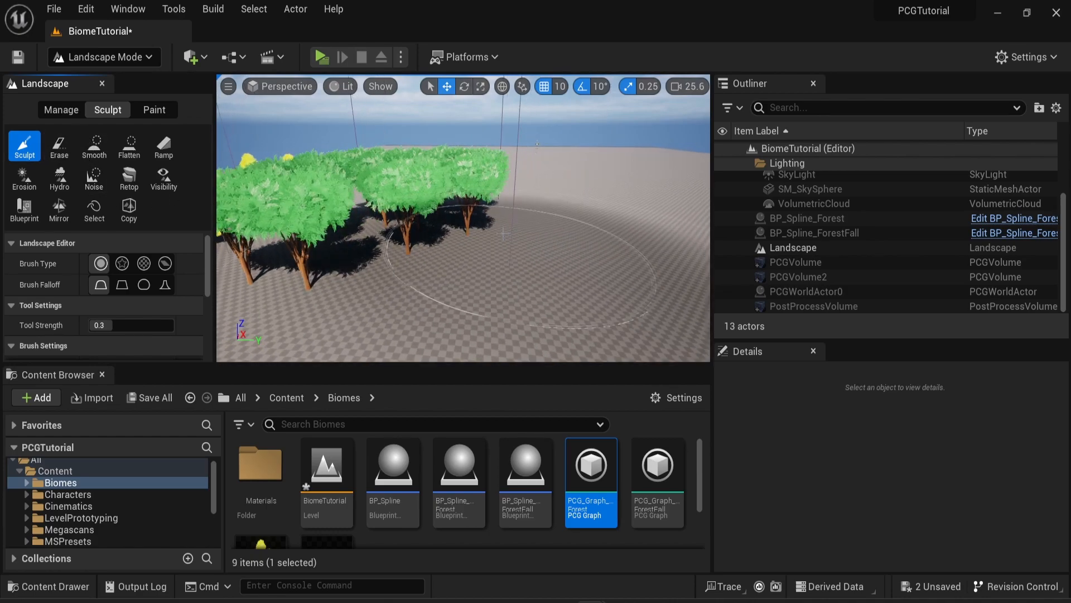
left_click(100, 57)
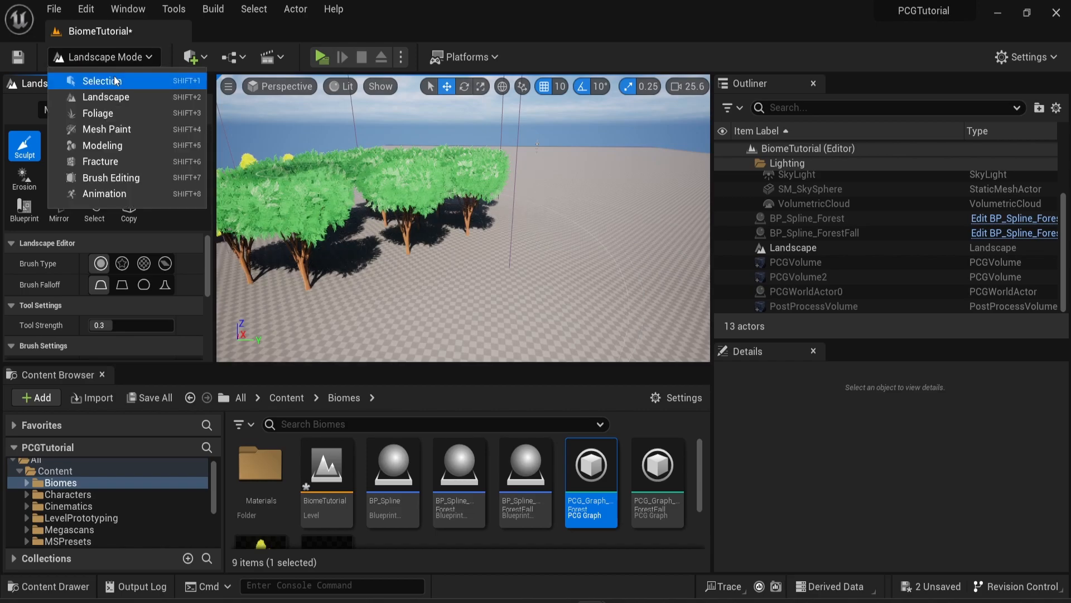
left_click(114, 79)
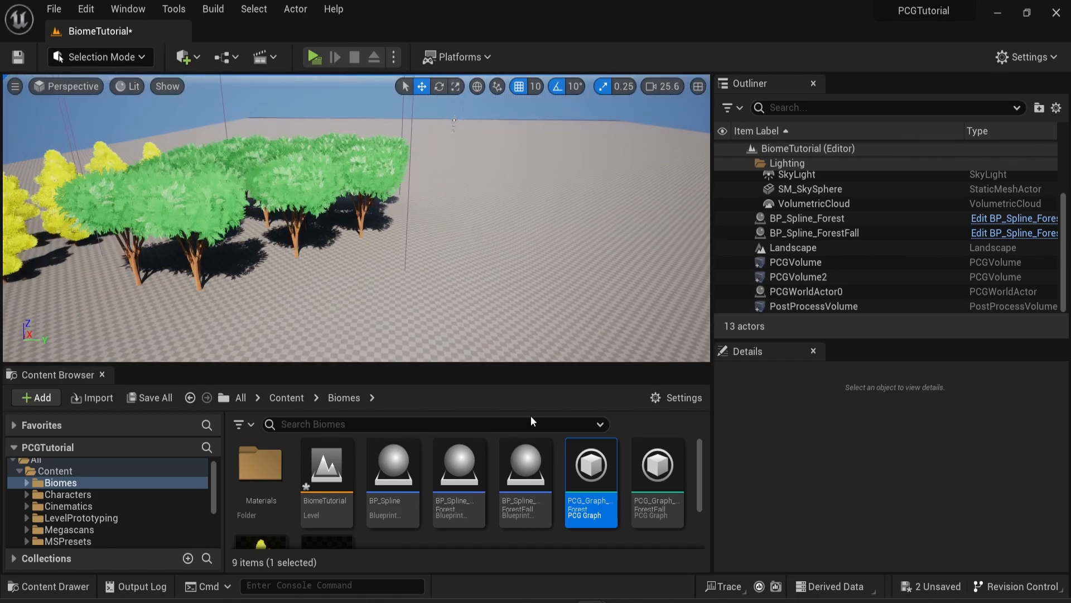
- Inspect the Surface Sampler's landscape and bounding shape connections and its settings in PCG_Graph_Forest with the level alongside
double_click(592, 471)
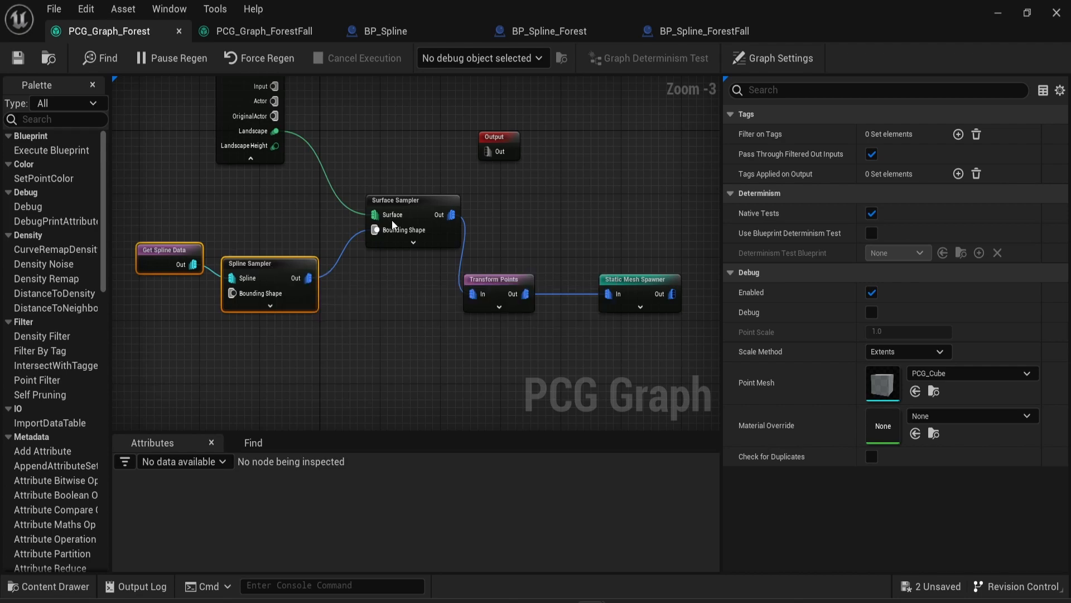
left_click(400, 202)
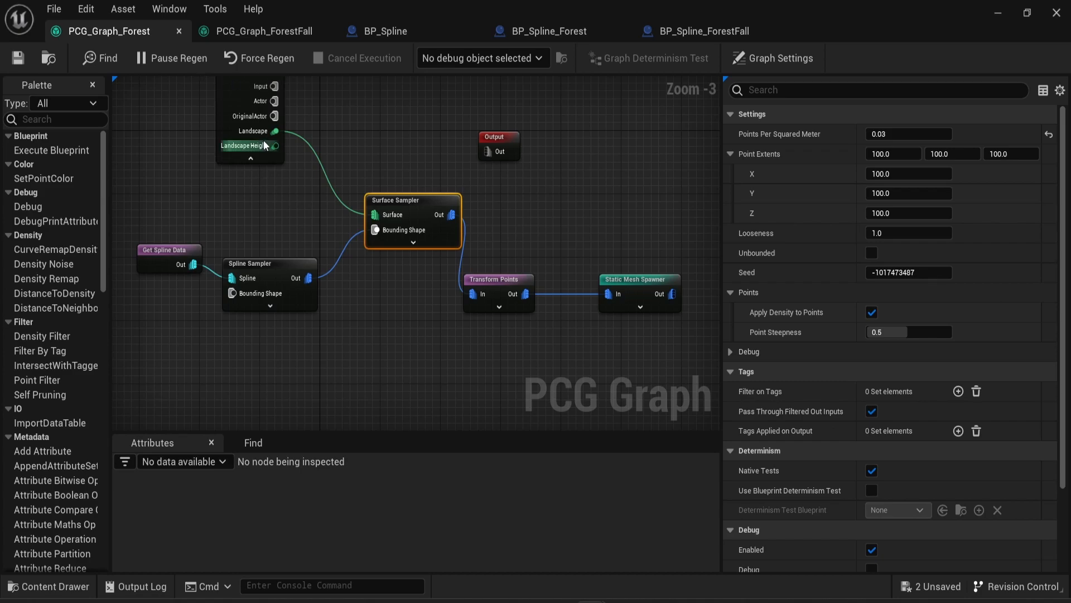
left_click_drag(809, 17, 866, 115)
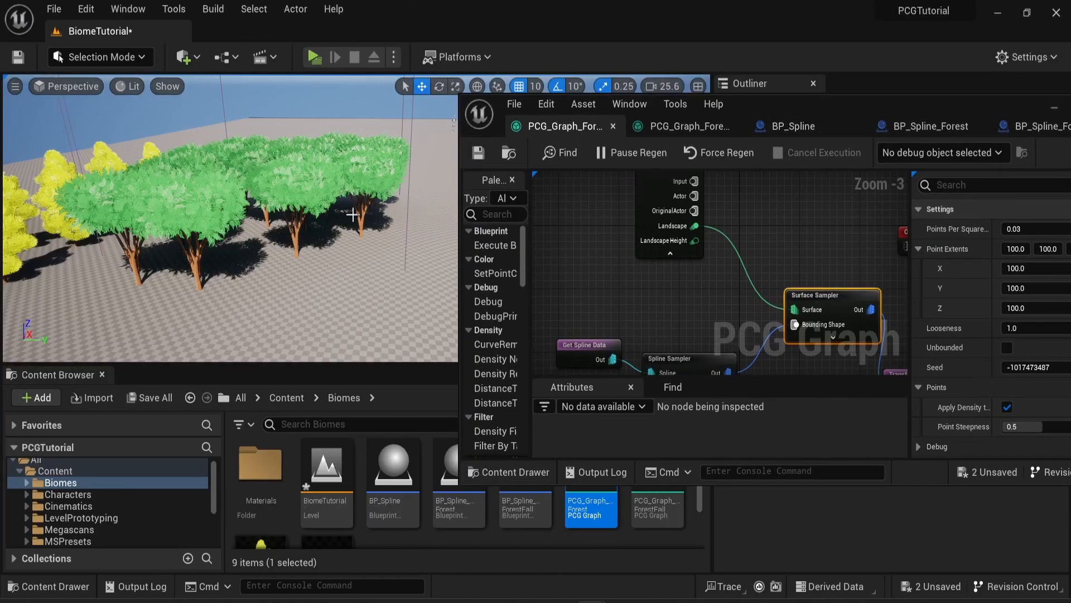
- In PCG_Graph_ForestFall, detach the Spline Sampler from Transform Points, route the Surface Sampler's output there and the Spline Sampler into its Bounding Shape
left_click(691, 134)
right_click_drag(698, 305, 565, 273)
left_click_drag(969, 115, 804, 110)
left_click(887, 105)
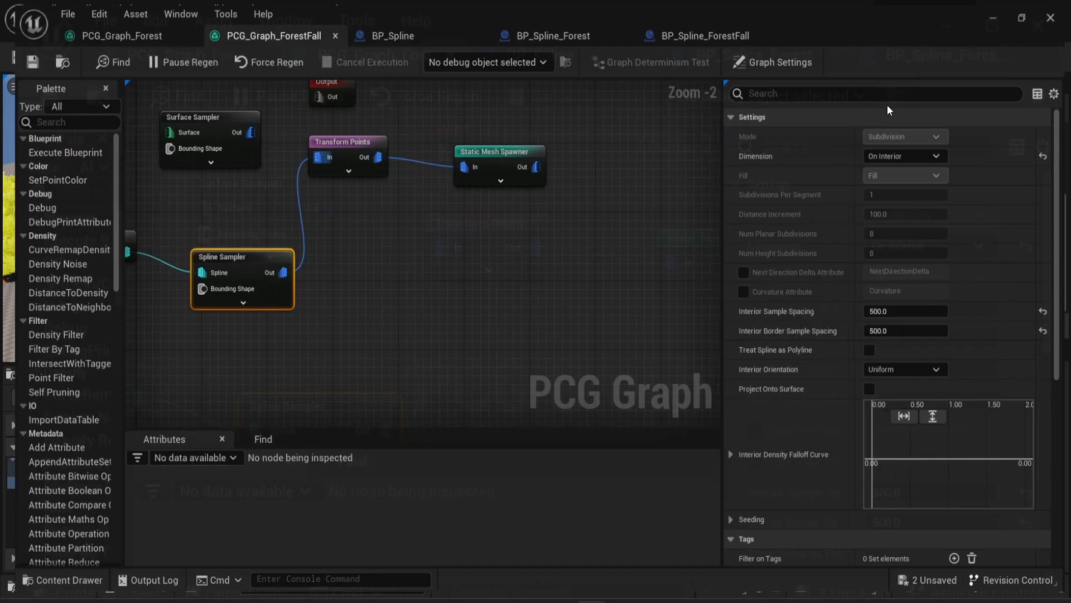
right_click_drag(475, 224, 647, 236)
left_click(462, 226, "alt")
left_click_drag(411, 142, 481, 167)
left_click_drag(444, 284, 330, 159)
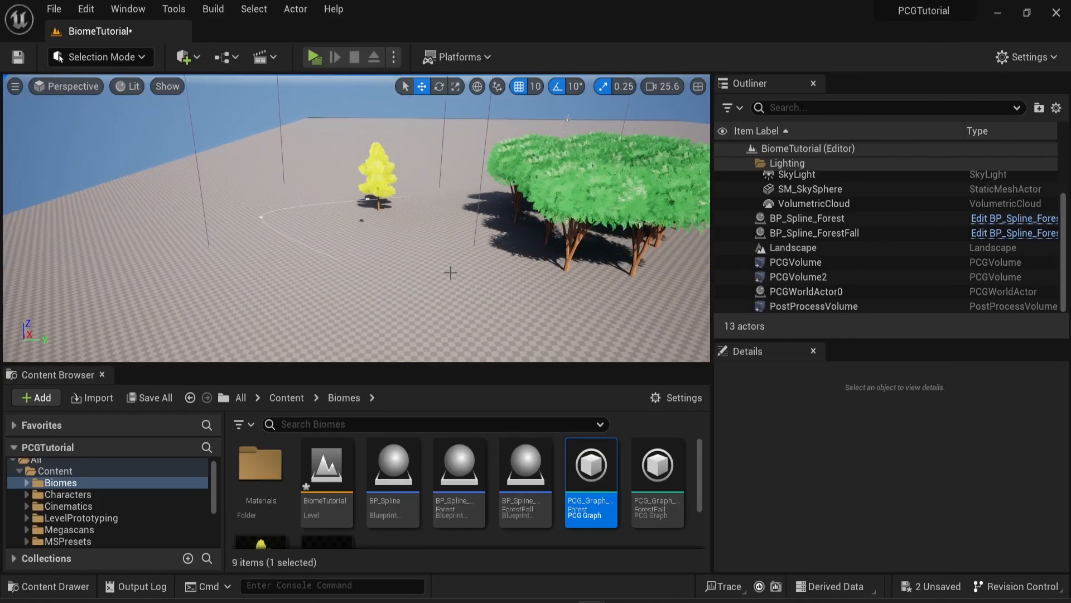
- Move BP_Spline_ForestFall's nearest spline point outward toward the viewer and check how the fall trees fill the enlarged outline
left_click(516, 255)
left_click(815, 233)
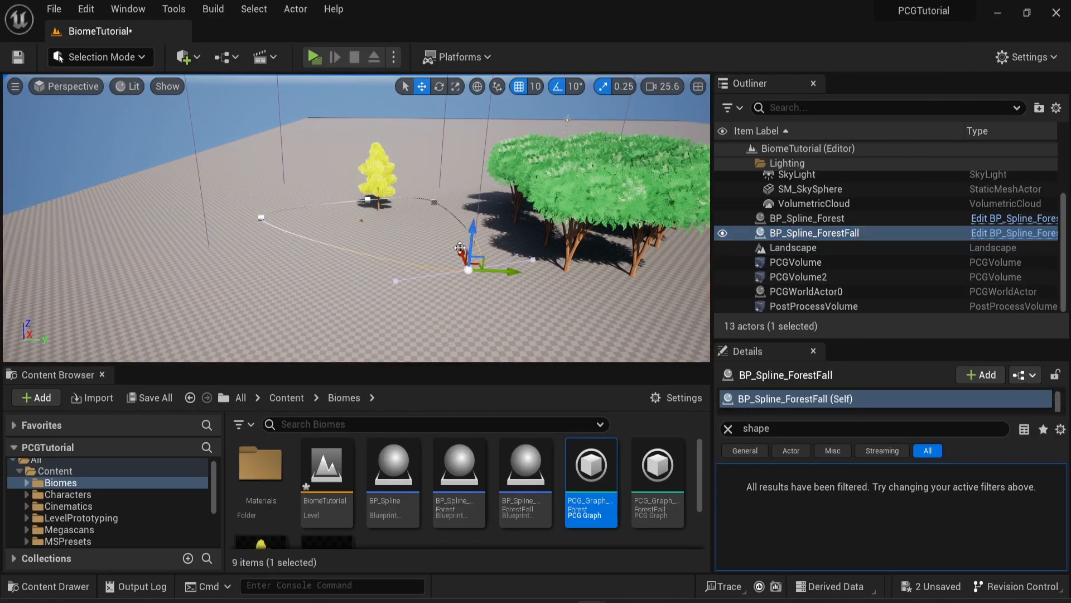
left_click_drag(459, 244, 452, 277)
right_click_drag(510, 259, 512, 259)
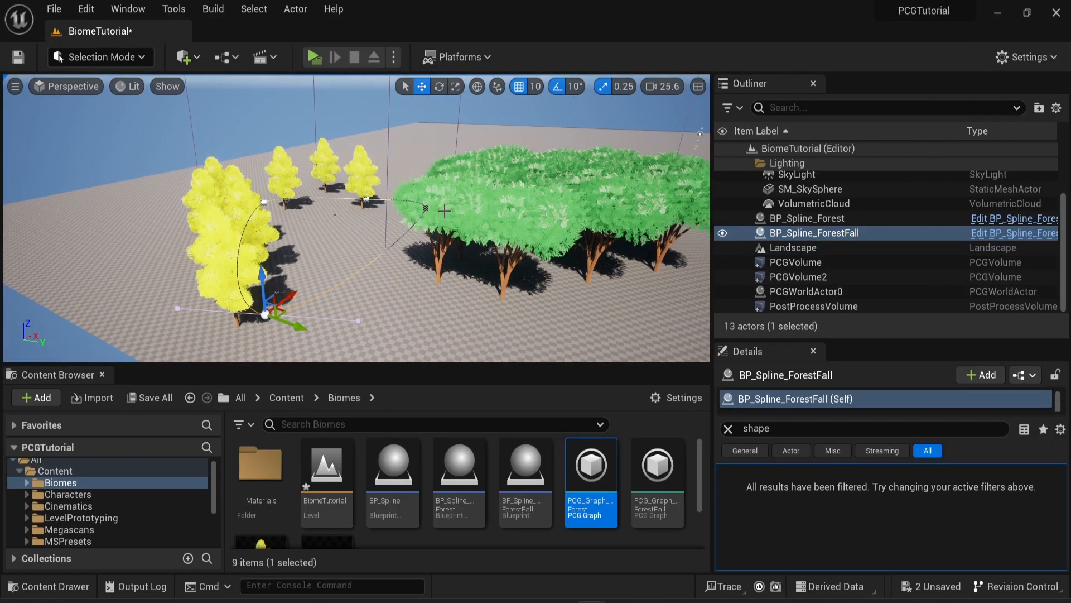
right_click_drag(448, 213, 461, 215)
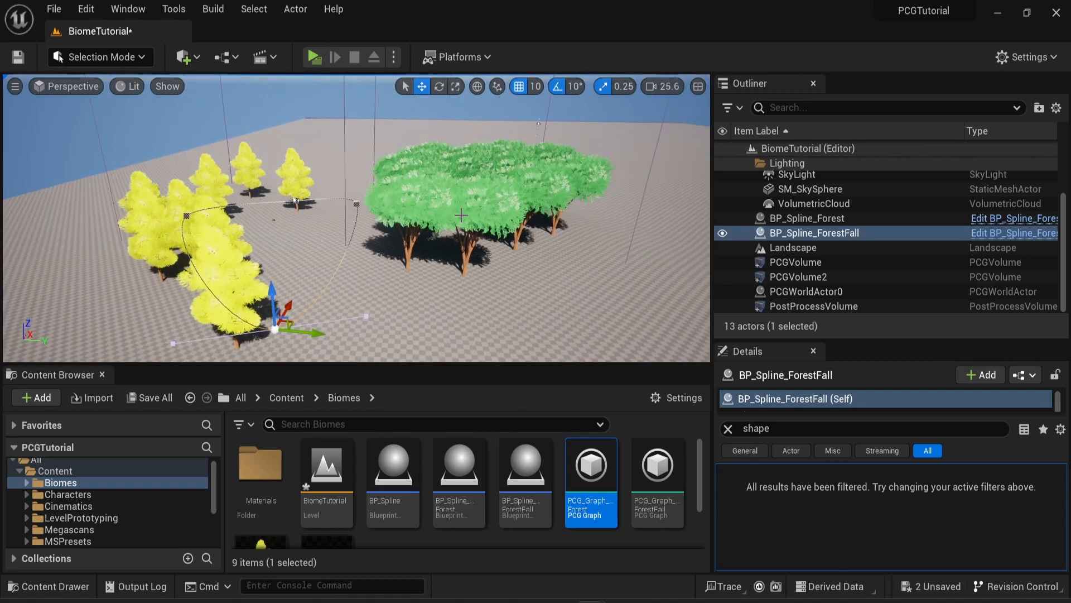
- Sculpt a raised hill into the landscape beneath the fall forest in Landscape Mode, undoing the first stroke and sculpting again
left_click(99, 58)
left_click(101, 96)
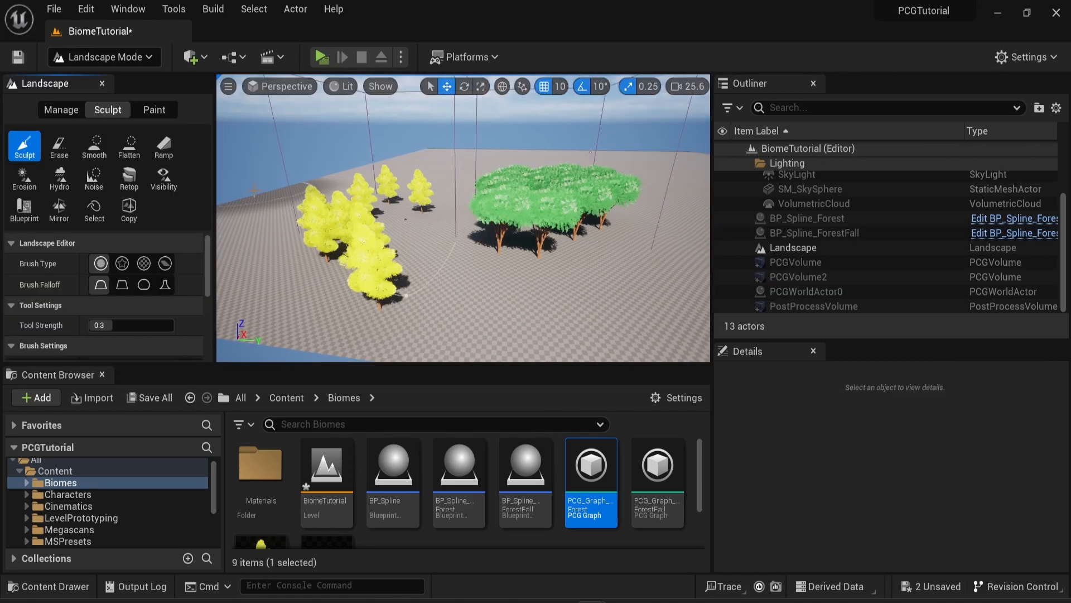
mouse_move(339, 210)
left_mouse_down()
mouse_move(422, 273)
mouse_move(530, 255)
mouse_move(467, 214)
left_mouse_up()
key("ctrl+z")
mouse_move(399, 209)
left_mouse_down()
mouse_move(372, 209)
mouse_move(441, 252)
left_mouse_up()
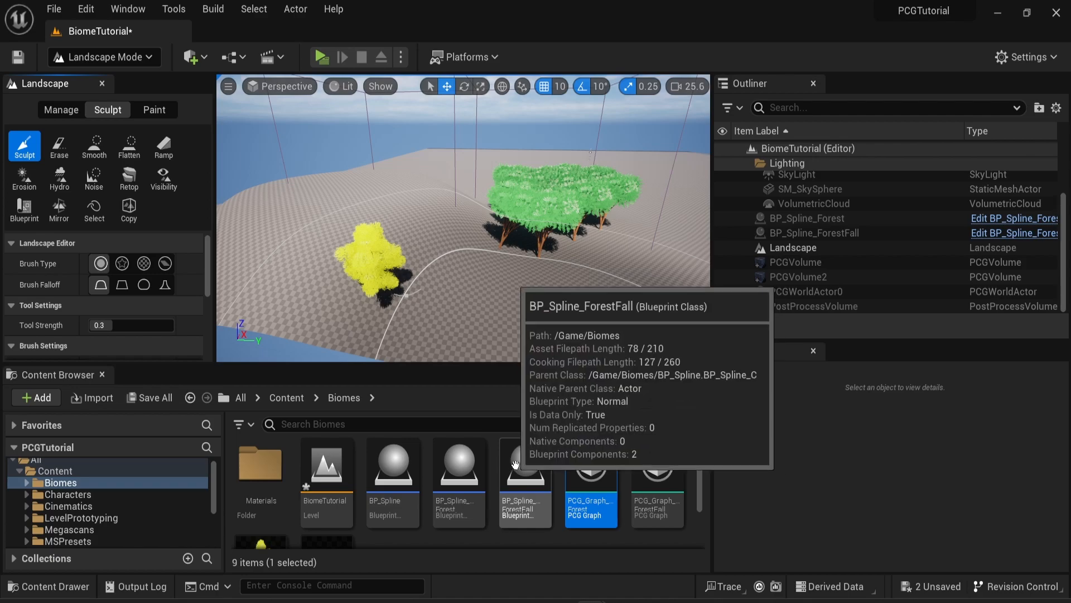
- In PCG_Graph_ForestFall, move the Get Spline Data and Spline Sampler nodes aside and add a Projection node
scroll(536, 480, "down", 1)
double_click(578, 471)
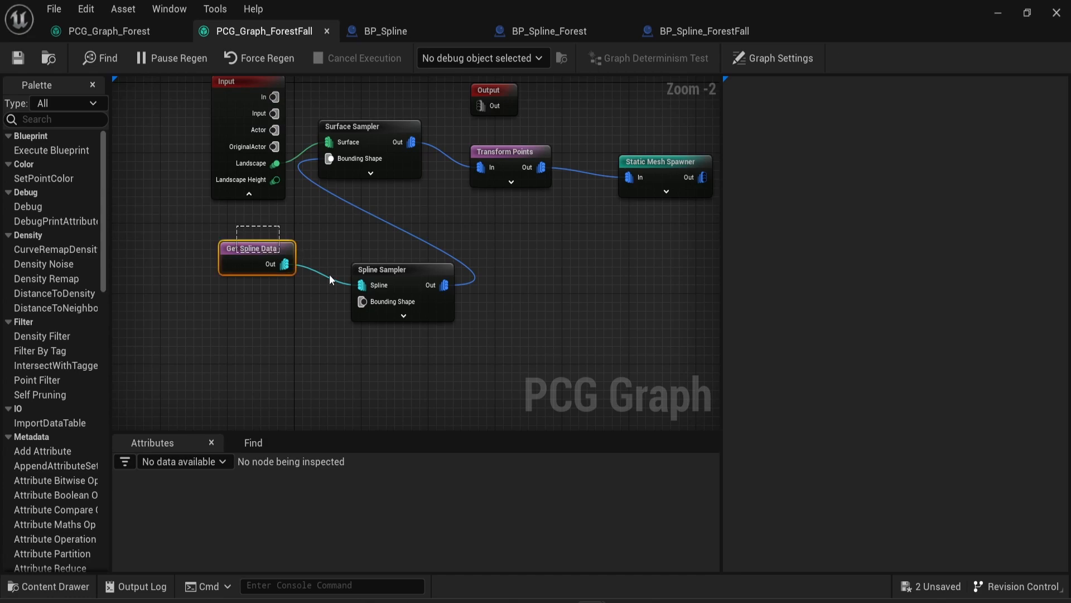
left_click(283, 273, "shift")
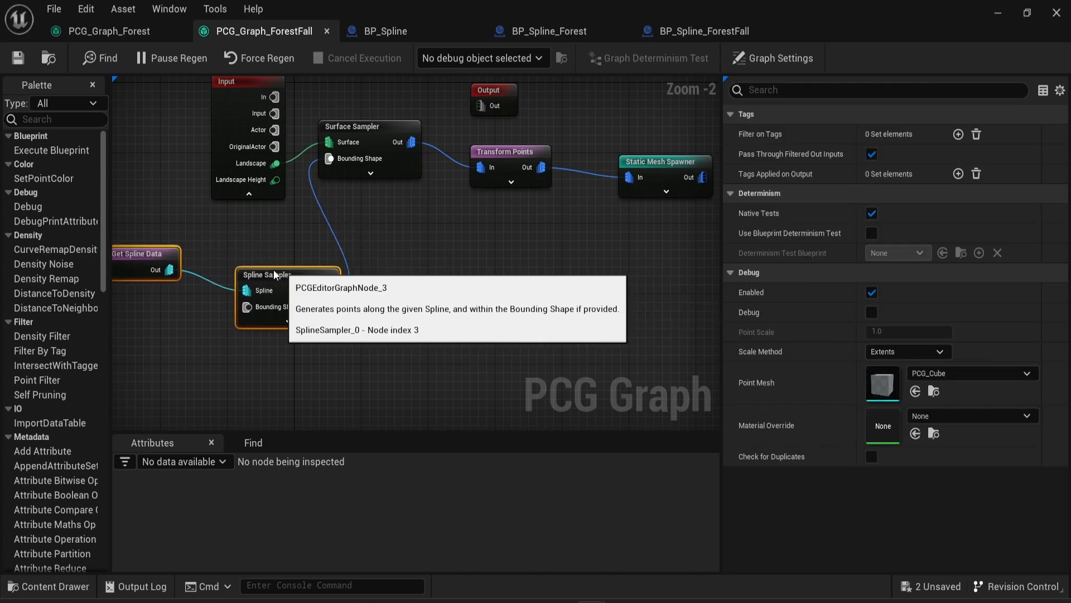
left_click_drag(281, 274, 247, 274)
right_click(374, 296)
type("proj")
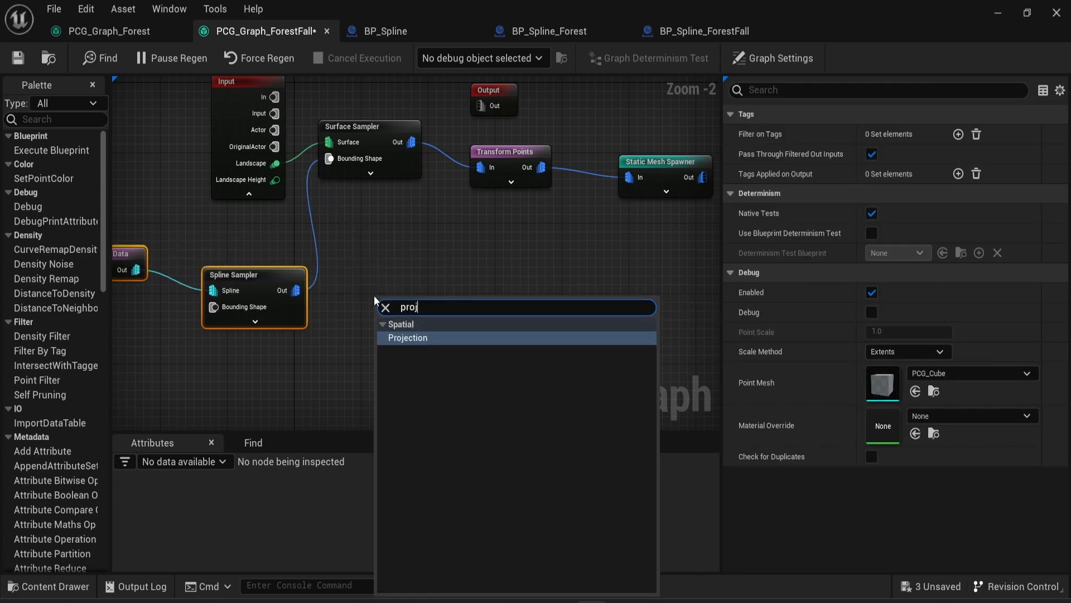
key("Return")
- Route the Spline Sampler through Projection into the Surface Sampler's Bounding Shape, feed the Landscape input into Projection Target, and save the graph
left_click_drag(295, 290, 396, 254)
double_click(396, 253)
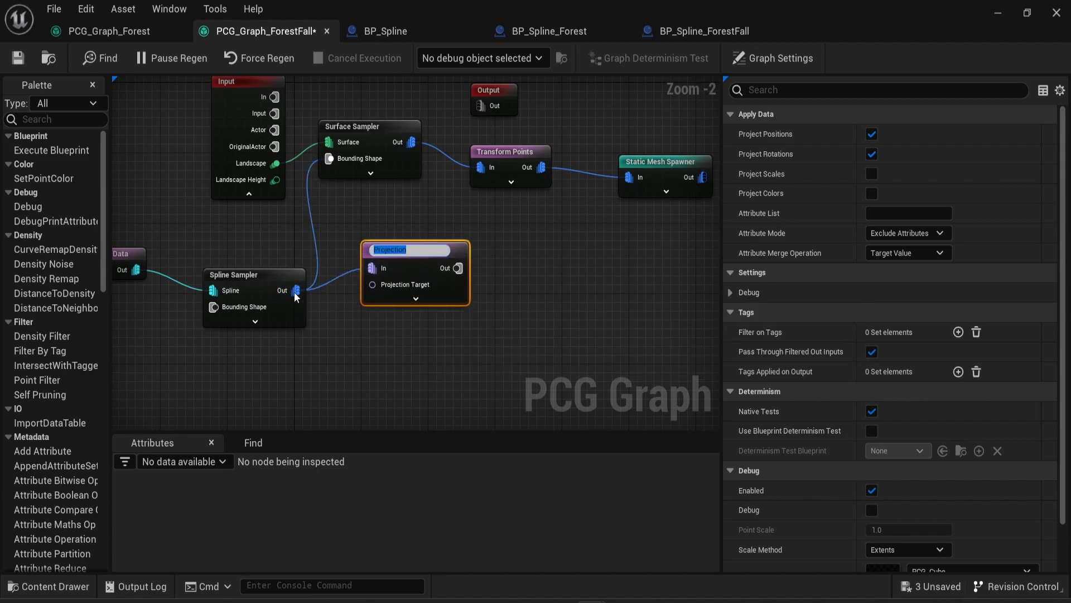
left_click(277, 276)
left_click_drag(459, 264, 381, 281)
key("ctrl+s")
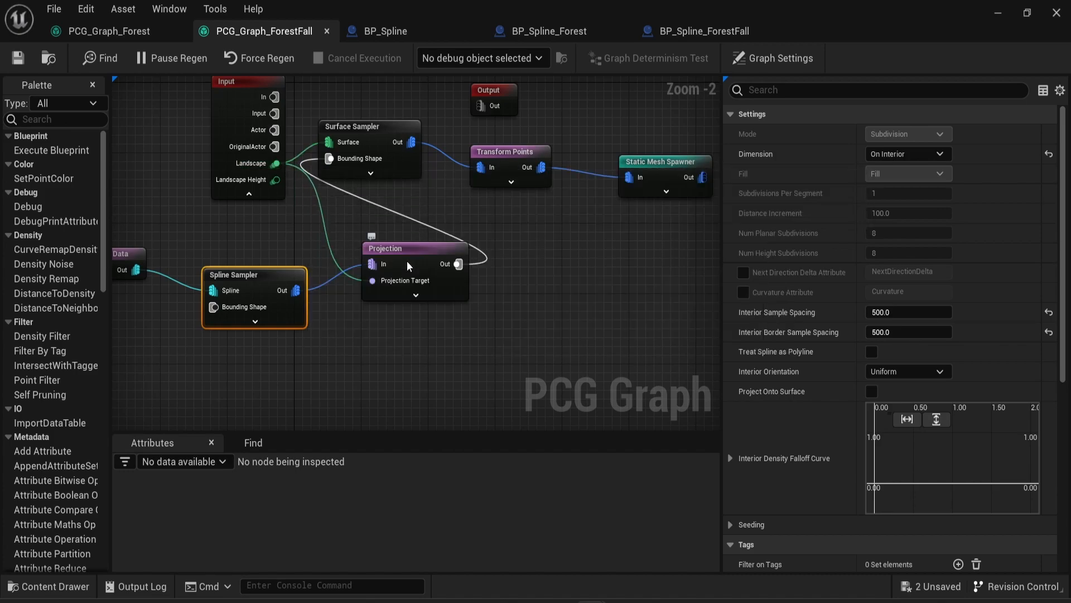
- Return to the level, switch back to Selection Mode, and inspect the fall and green trees around the sculpted hill
left_click(999, 12)
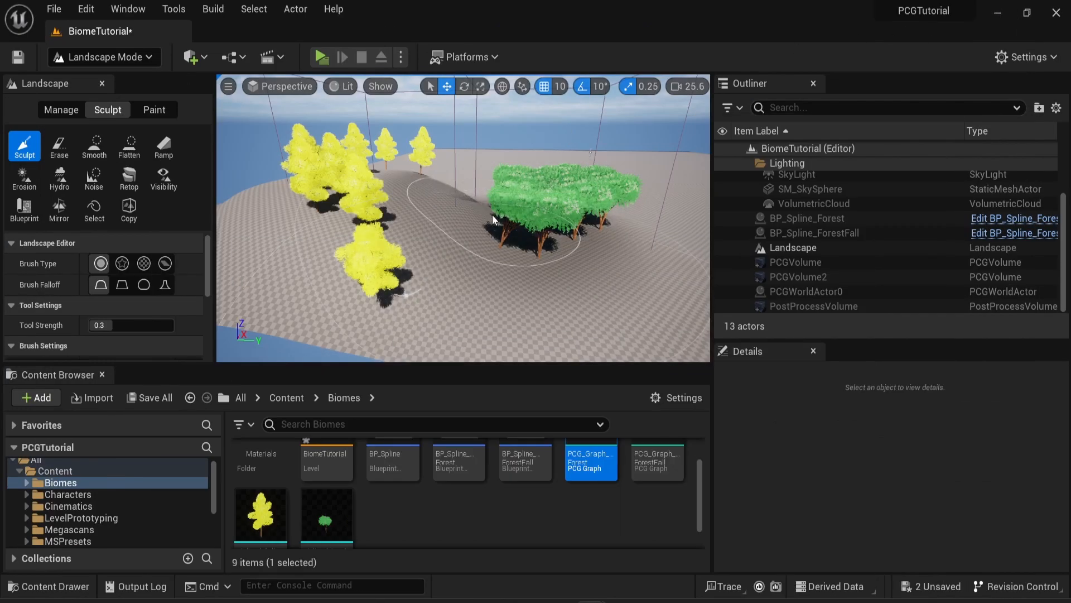
mouse_move(491, 215)
right_mouse_down()
mouse_move(505, 213)
mouse_move(403, 237)
right_mouse_up()
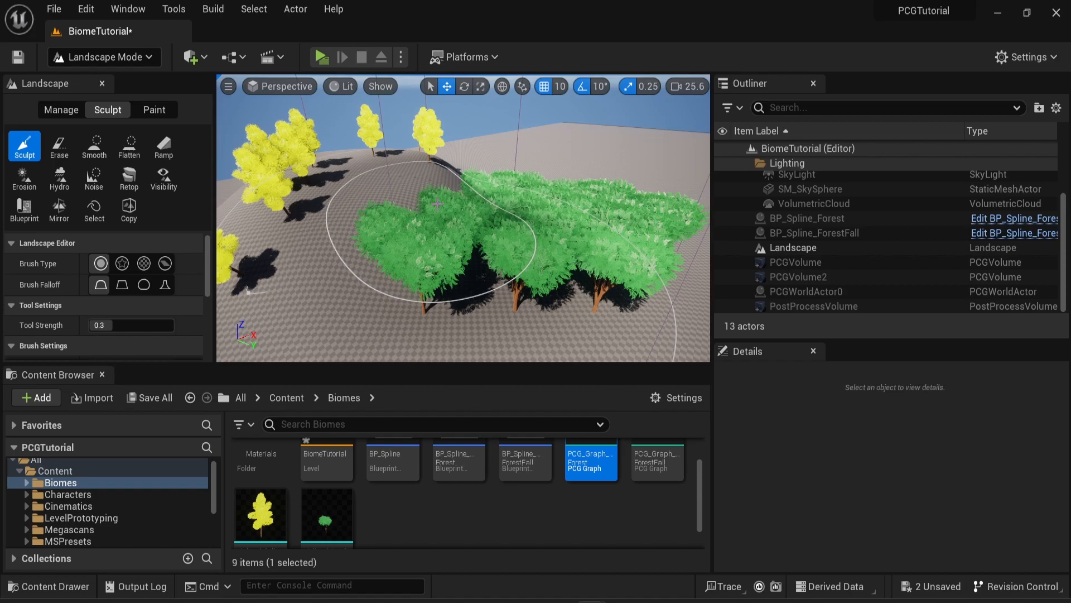
left_click(122, 58)
left_click(128, 79)
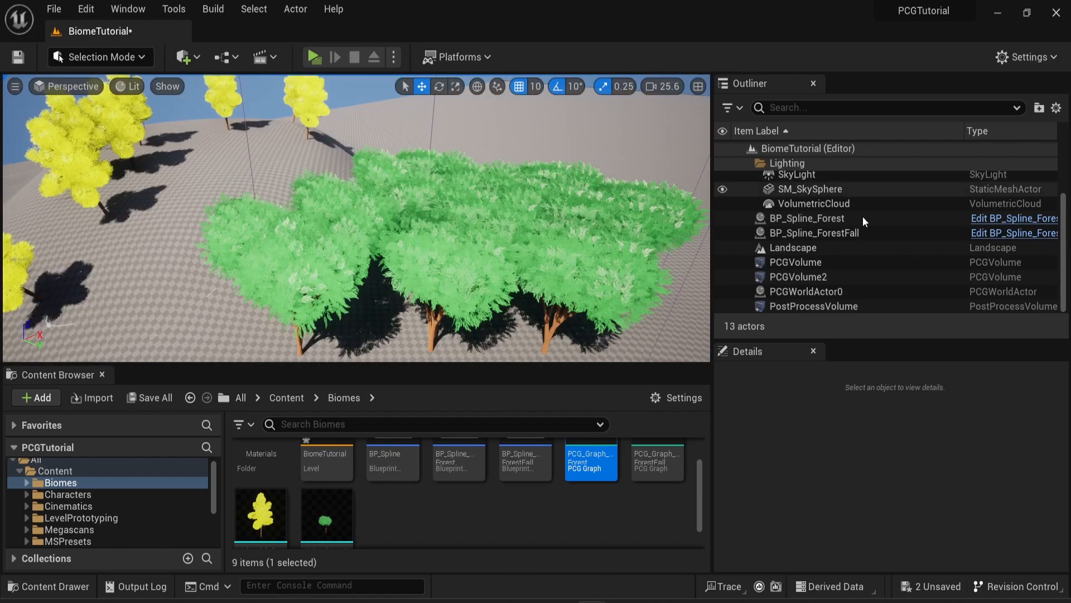
right_click_drag(559, 225, 502, 186)
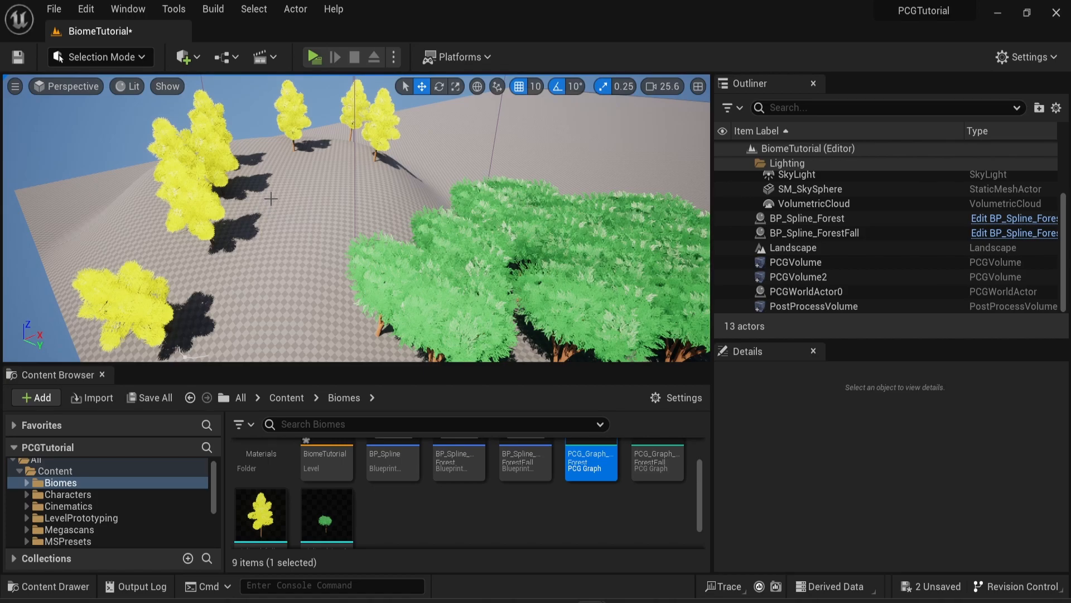
right_click_drag(318, 210, 321, 211)
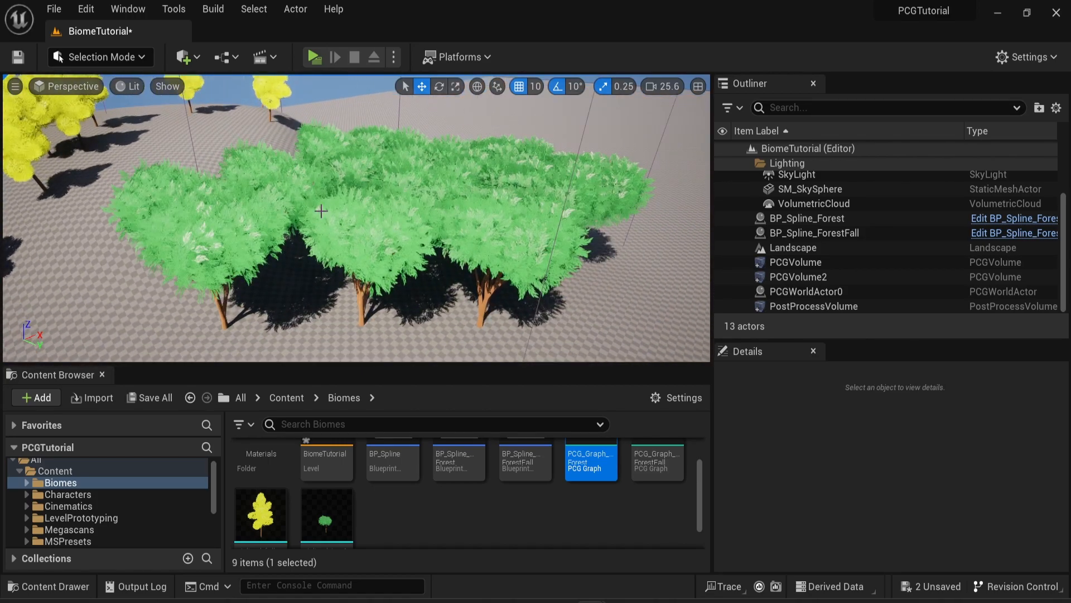